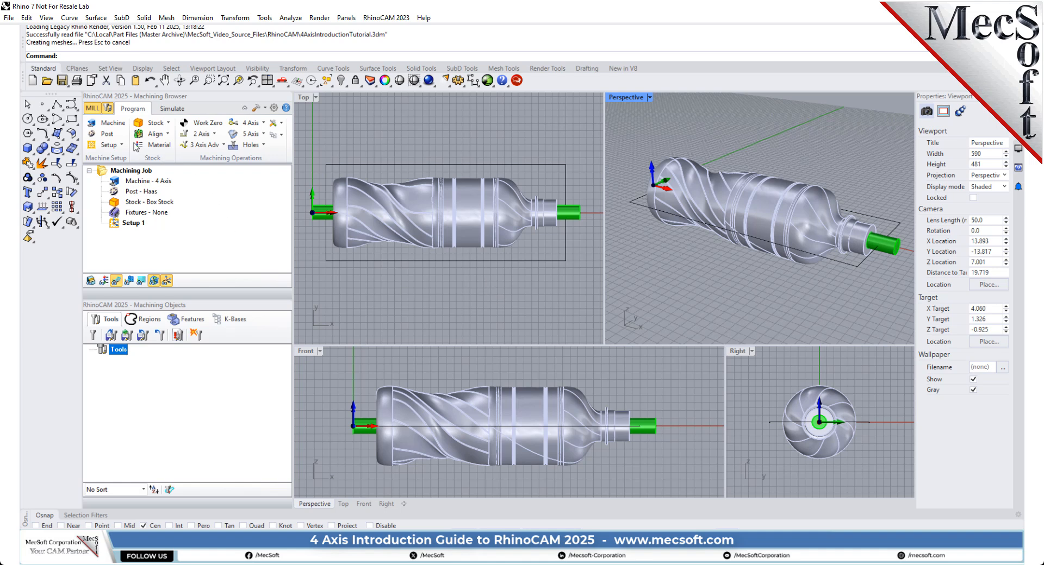
Step: Define the machine tool manually as a 4 Axis machine with a Table configuration
{"action": "left_click", "coordinate": [114, 125]}
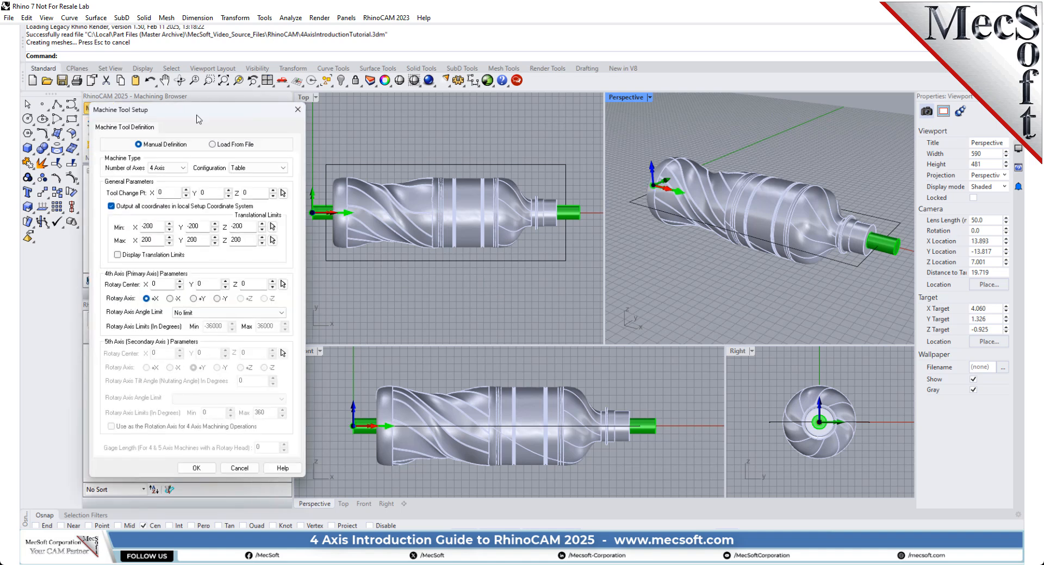
{"action": "left_click_drag", "start_coordinate": [201, 118], "coordinate": [286, 124]}
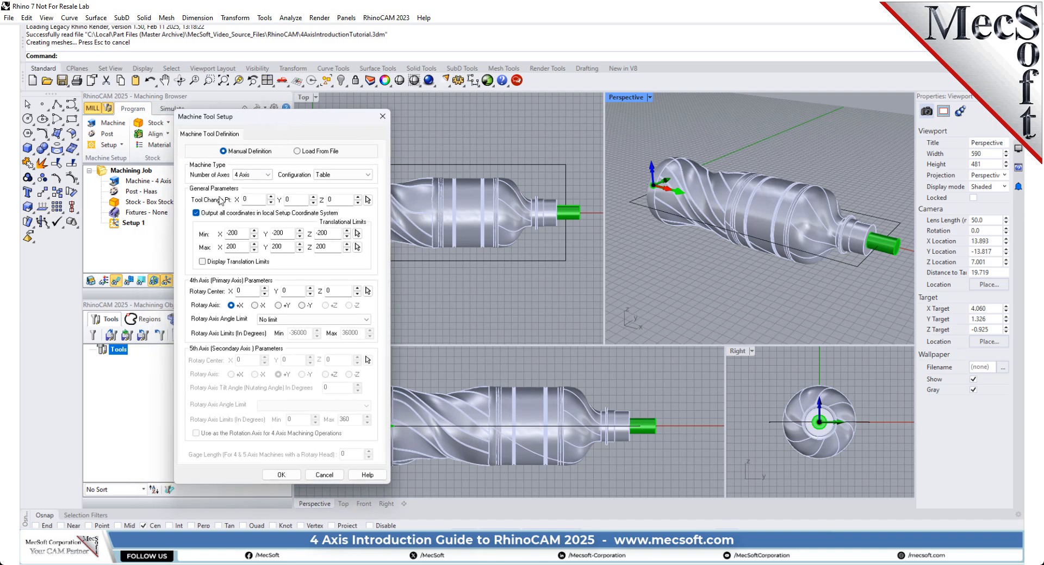
{"action": "left_click", "coordinate": [251, 175]}
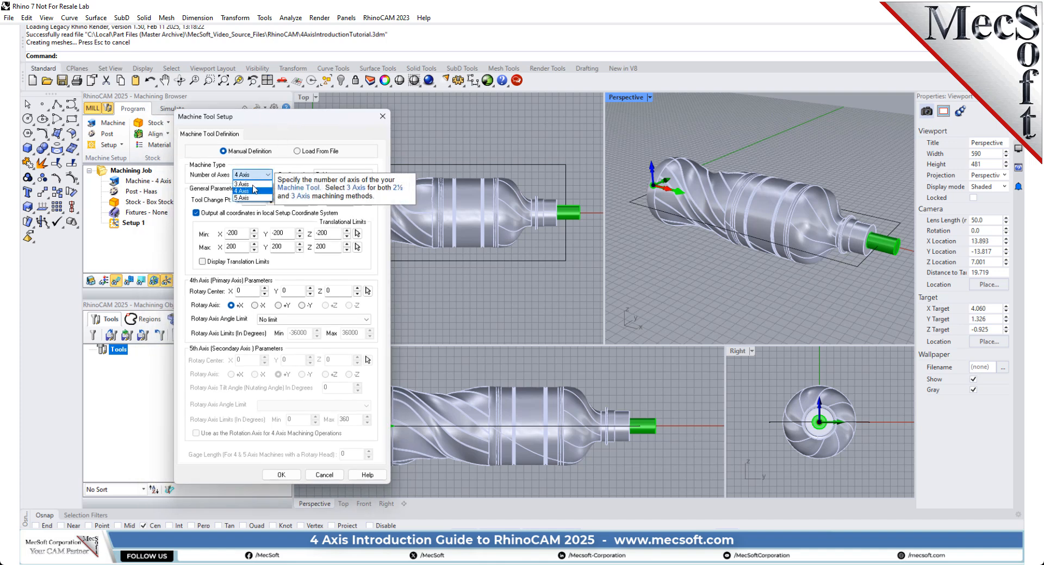
{"action": "left_click", "coordinate": [252, 191]}
{"action": "left_click", "coordinate": [330, 175]}
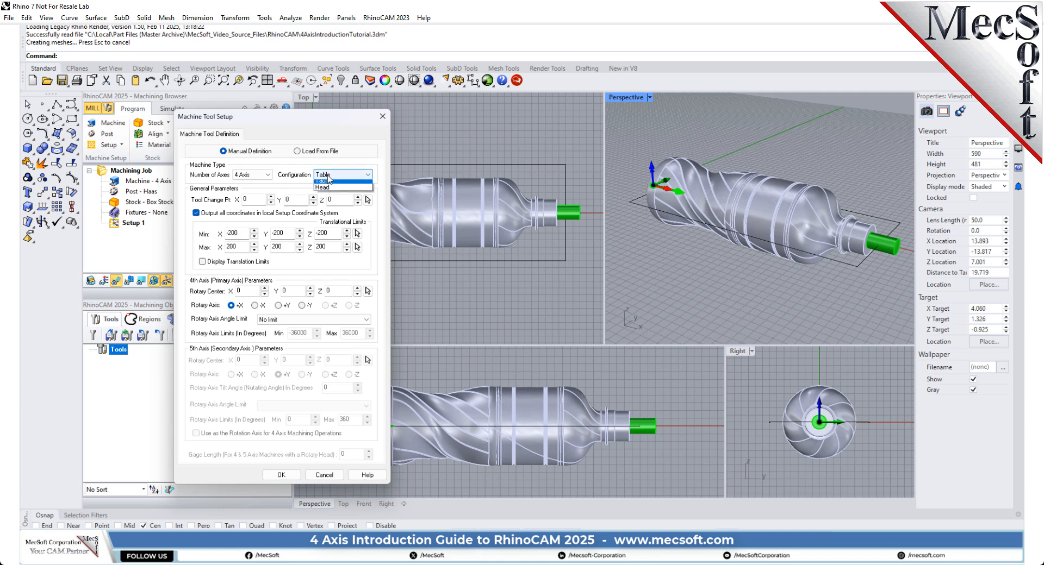
{"action": "left_click", "coordinate": [328, 184]}
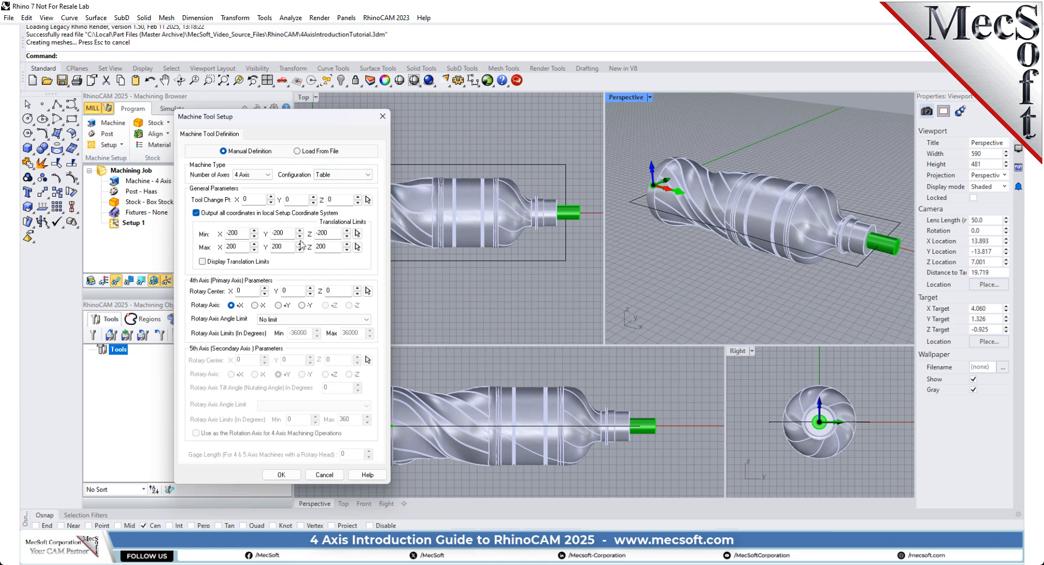
Step: Set the machine's primary rotary axis to +X with no angle limit and accept the machine tool setup
{"action": "mouse_move", "coordinate": [288, 265]}
{"action": "left_click", "coordinate": [259, 306]}
{"action": "left_click", "coordinate": [231, 307]}
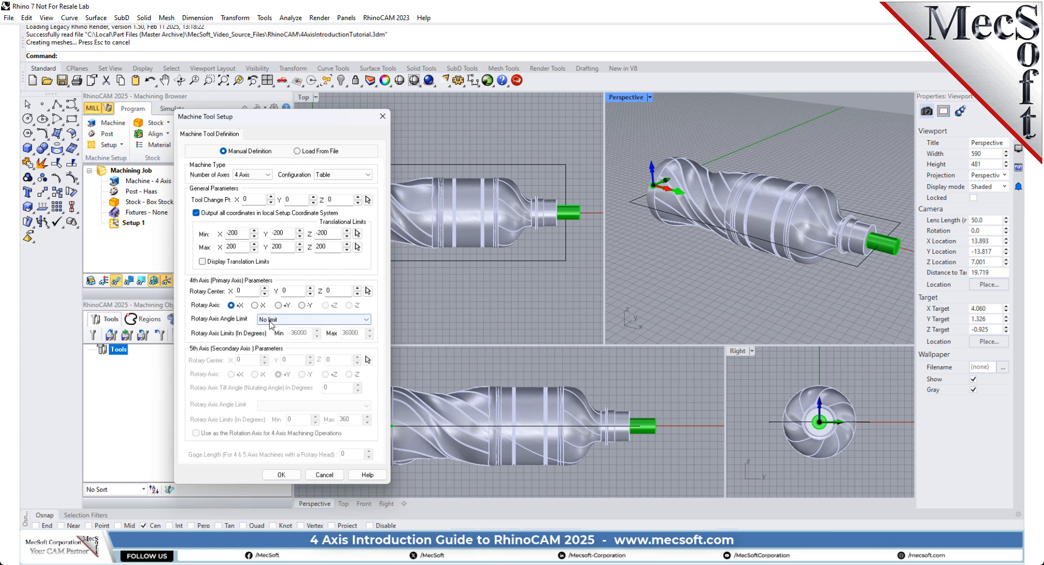
{"action": "left_click", "coordinate": [272, 320]}
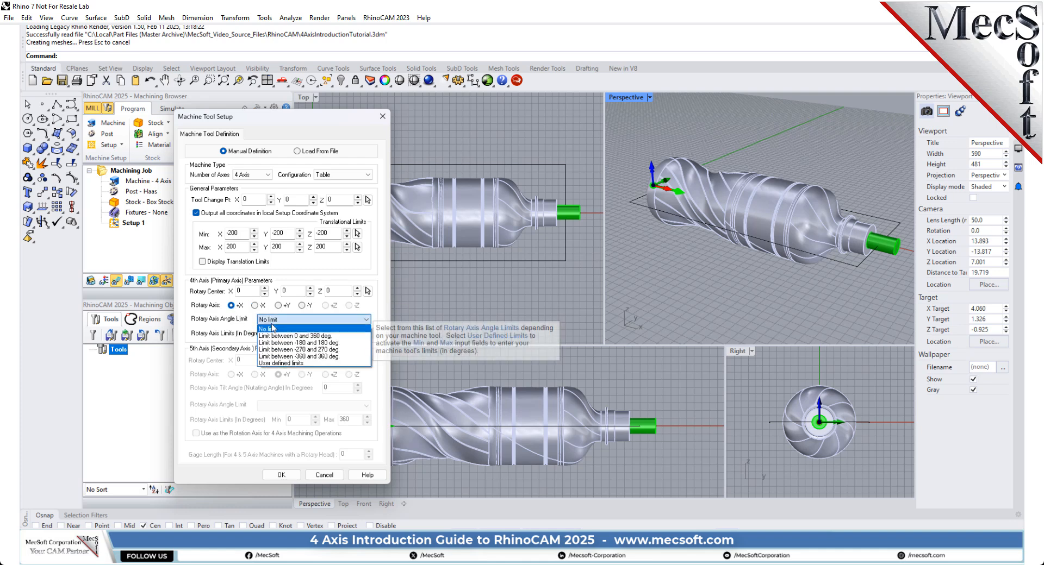
{"action": "left_click", "coordinate": [273, 329]}
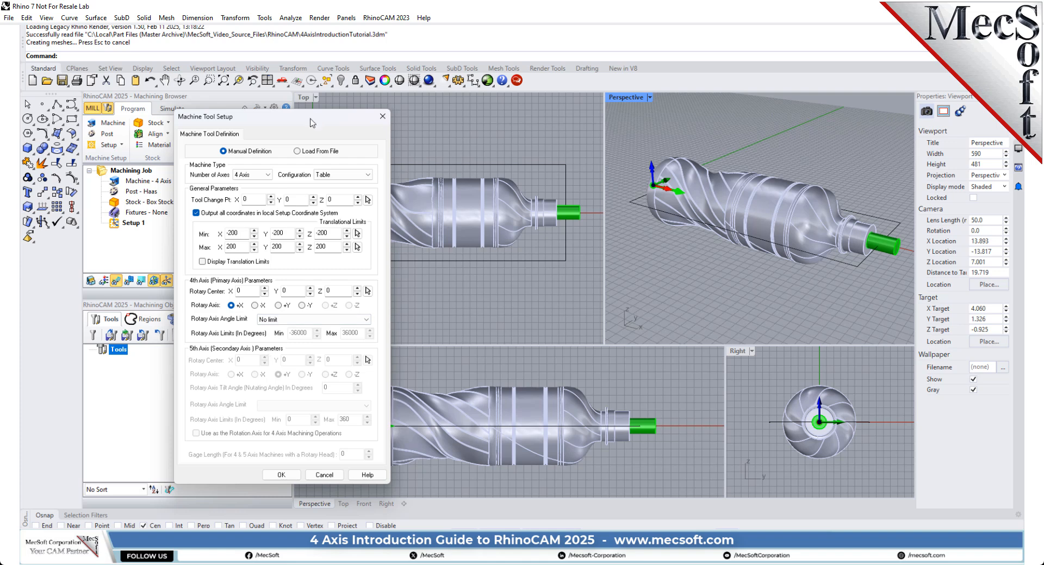
{"action": "left_click_drag", "start_coordinate": [312, 123], "coordinate": [300, 108]}
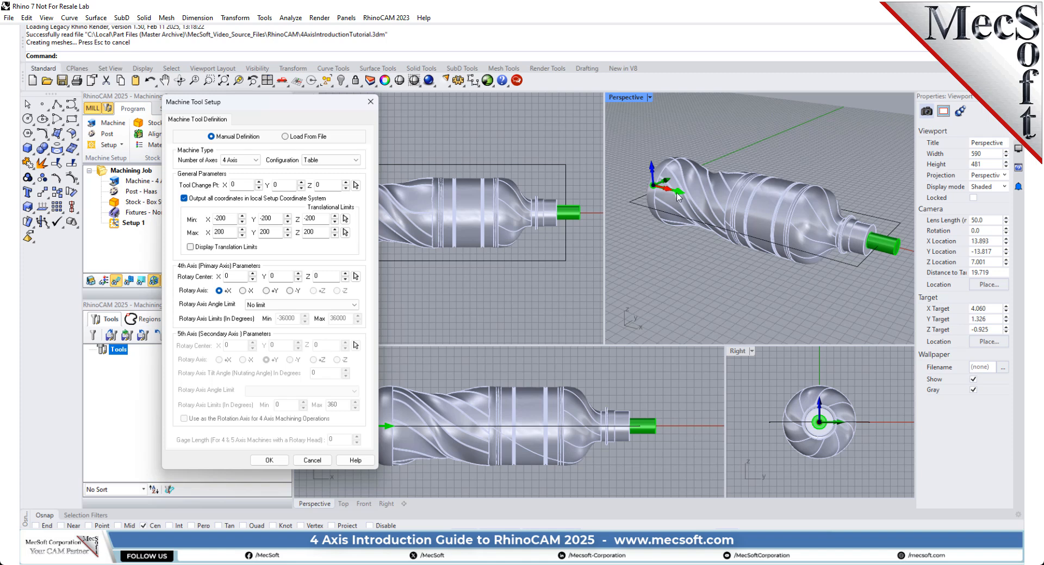
{"action": "scroll", "coordinate": [677, 197], "scroll_direction": "up", "scroll_amount": 5}
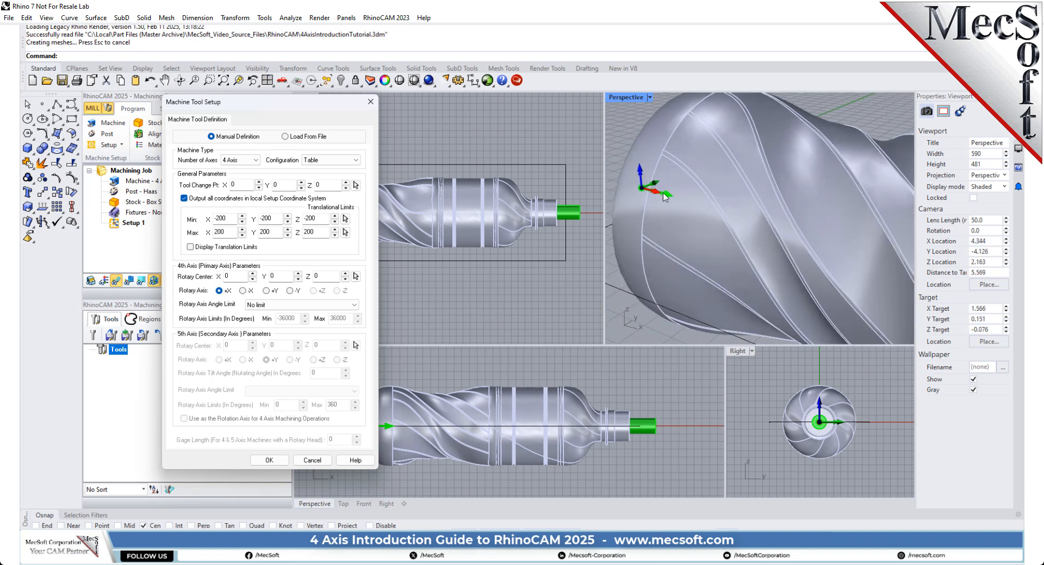
{"action": "scroll", "coordinate": [670, 199], "scroll_direction": "down", "scroll_amount": 5}
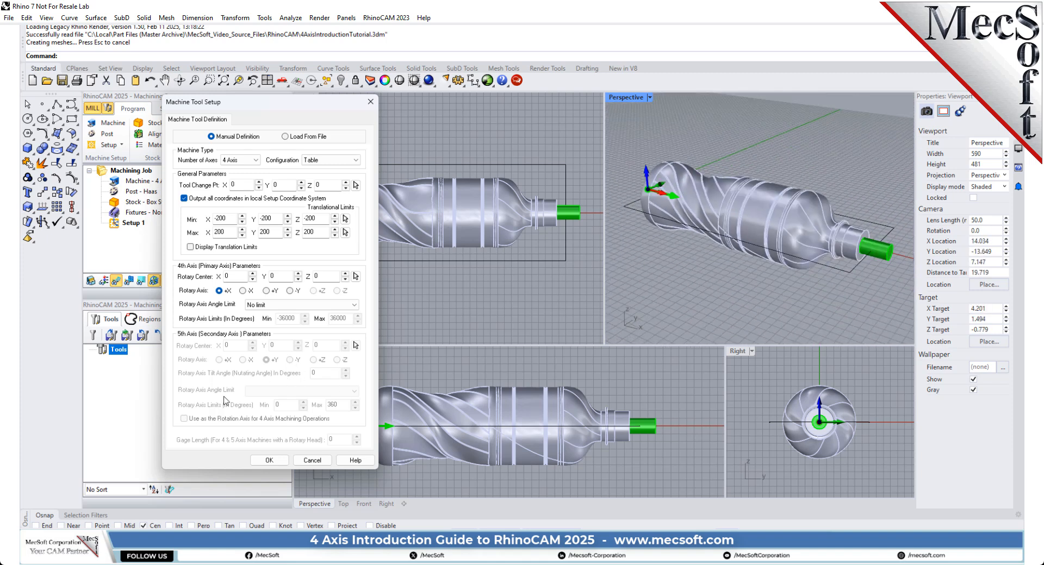
{"action": "left_click", "coordinate": [270, 461]}
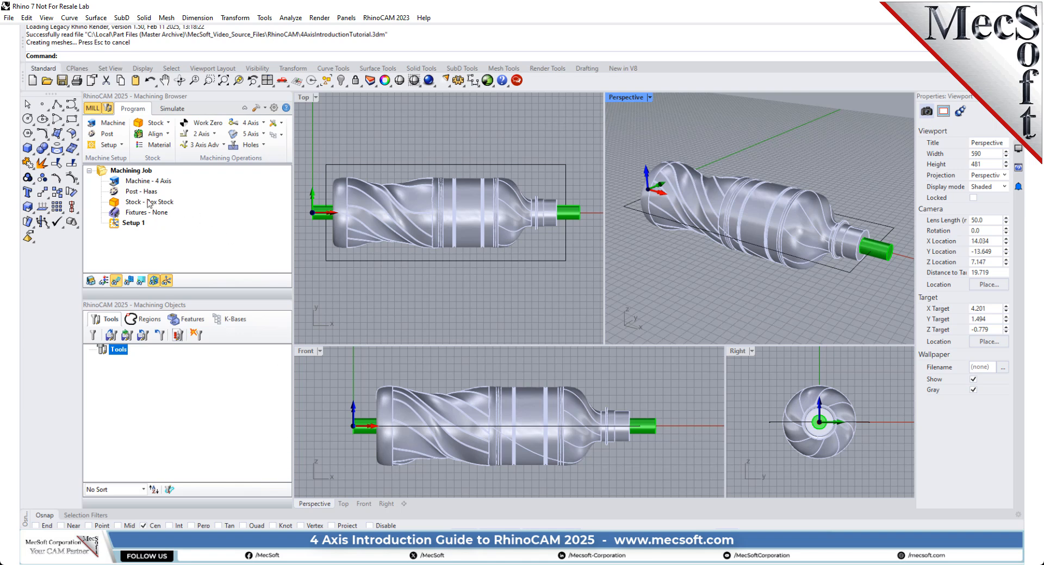
{"action": "left_click", "coordinate": [159, 183]}
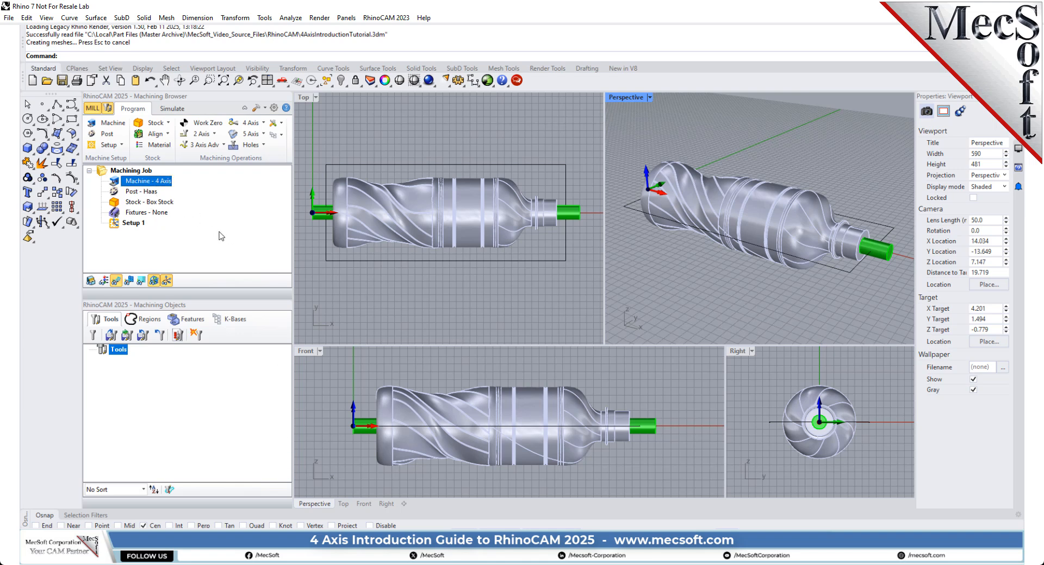
Step: Choose the Haas legacy post-processor for the machining job and accept it
{"action": "left_click_drag", "start_coordinate": [211, 298], "coordinate": [207, 339]}
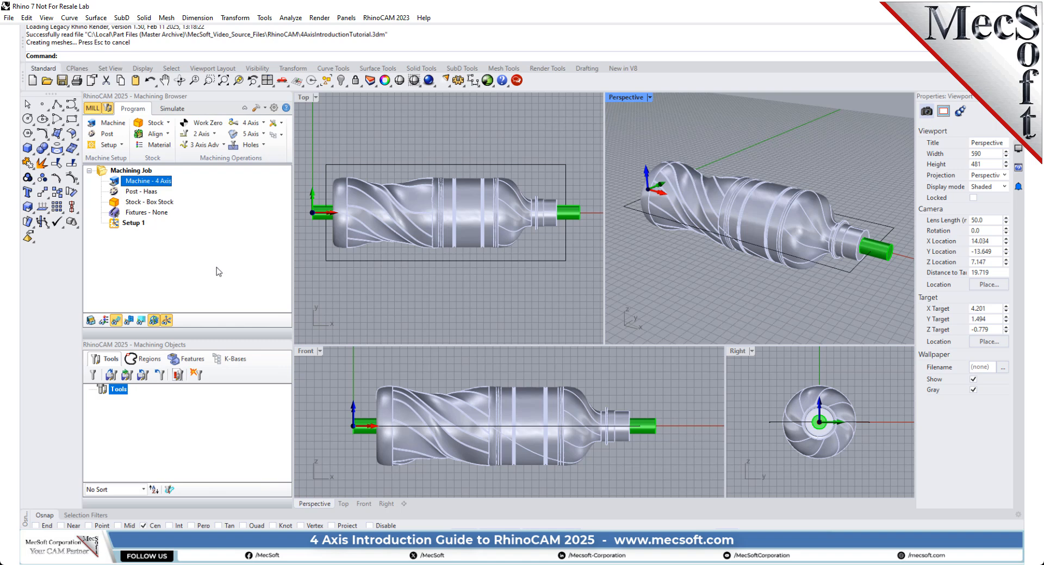
{"action": "left_click", "coordinate": [105, 136]}
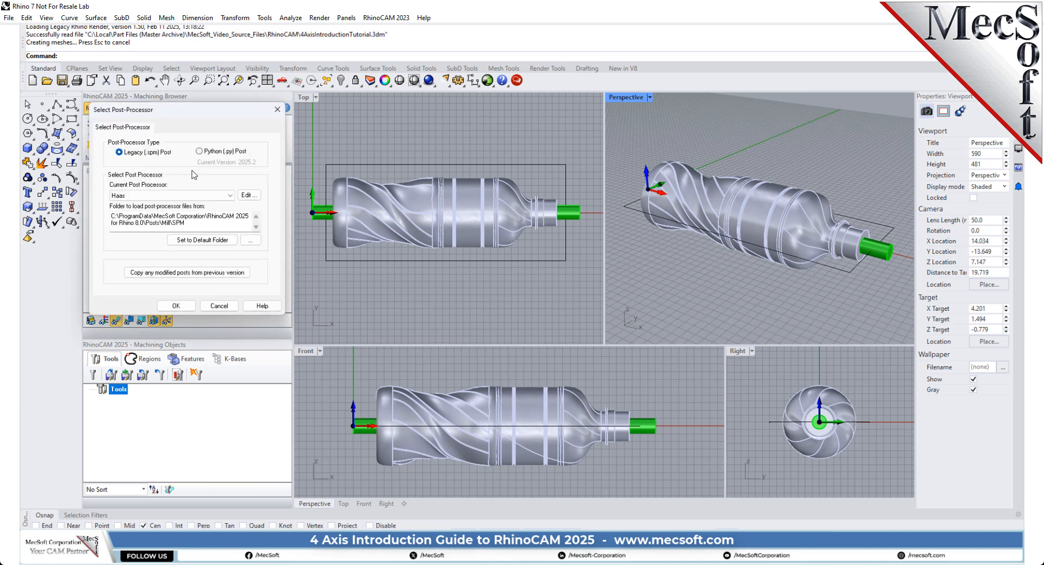
{"action": "left_click_drag", "start_coordinate": [184, 107], "coordinate": [329, 119]}
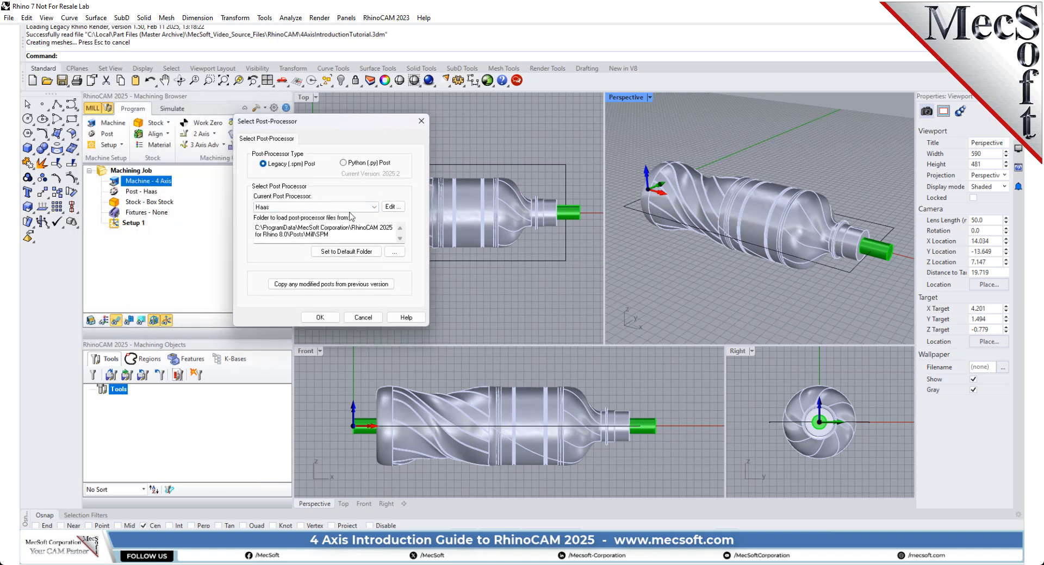
{"action": "left_click", "coordinate": [374, 208]}
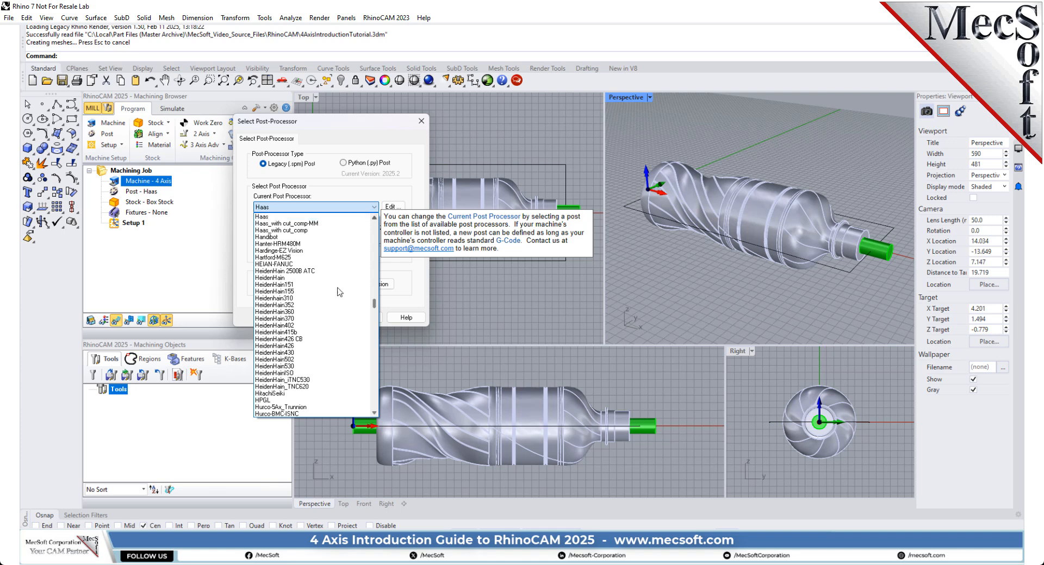
{"action": "left_click", "coordinate": [277, 217]}
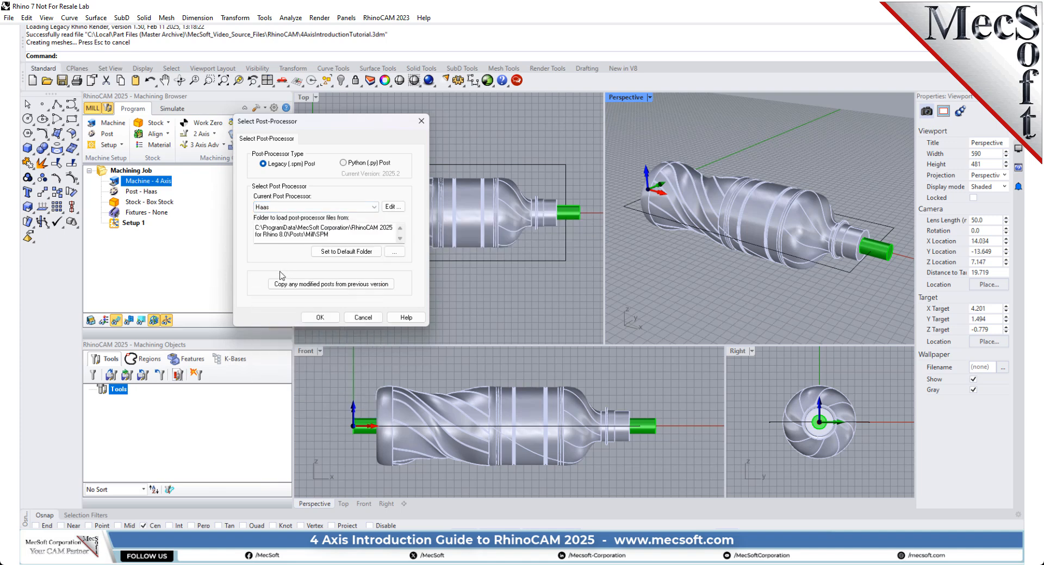
{"action": "left_click", "coordinate": [319, 318]}
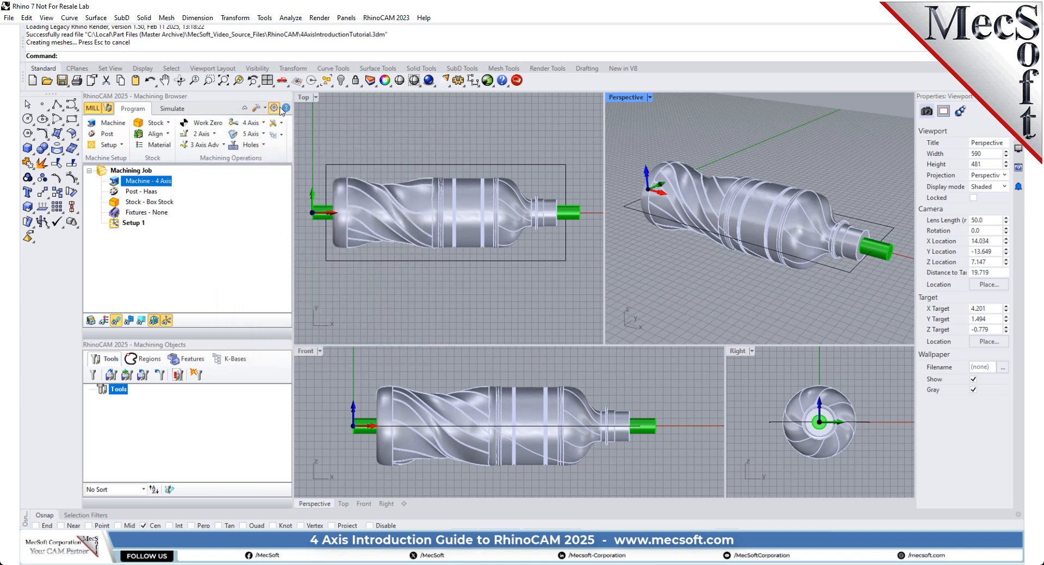
Step: Set the posted file extension to nc in the post-processor preferences
{"action": "left_click", "coordinate": [278, 108]}
{"action": "left_click", "coordinate": [413, 242]}
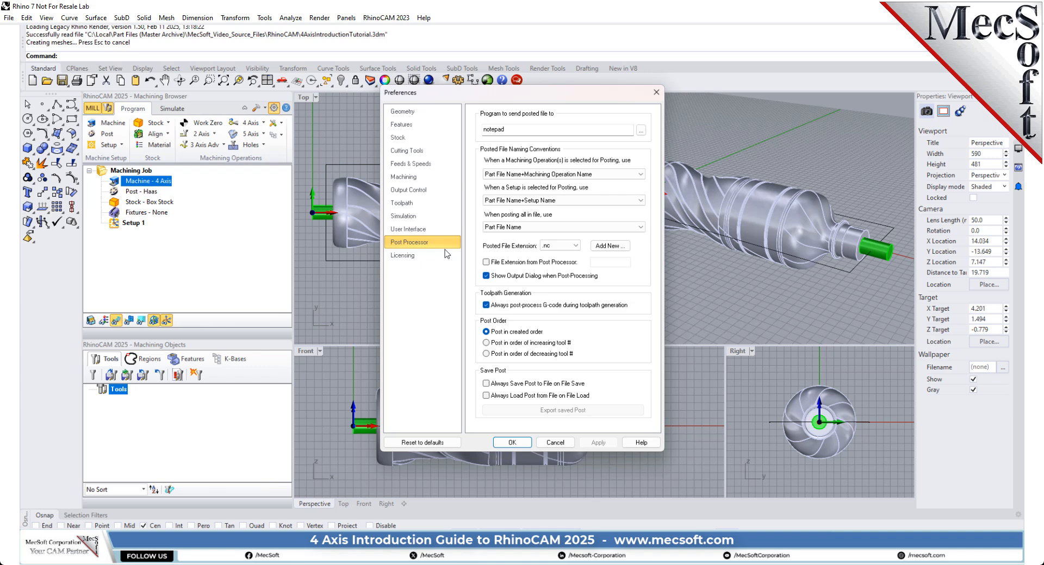
{"action": "left_click", "coordinate": [562, 248]}
{"action": "left_click", "coordinate": [566, 258]}
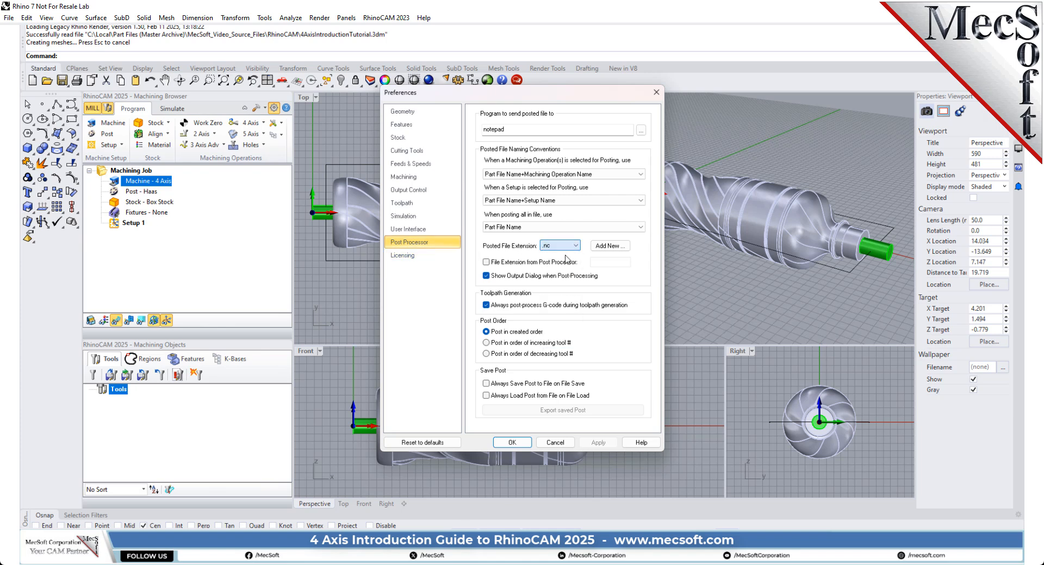
{"action": "left_click", "coordinate": [512, 443]}
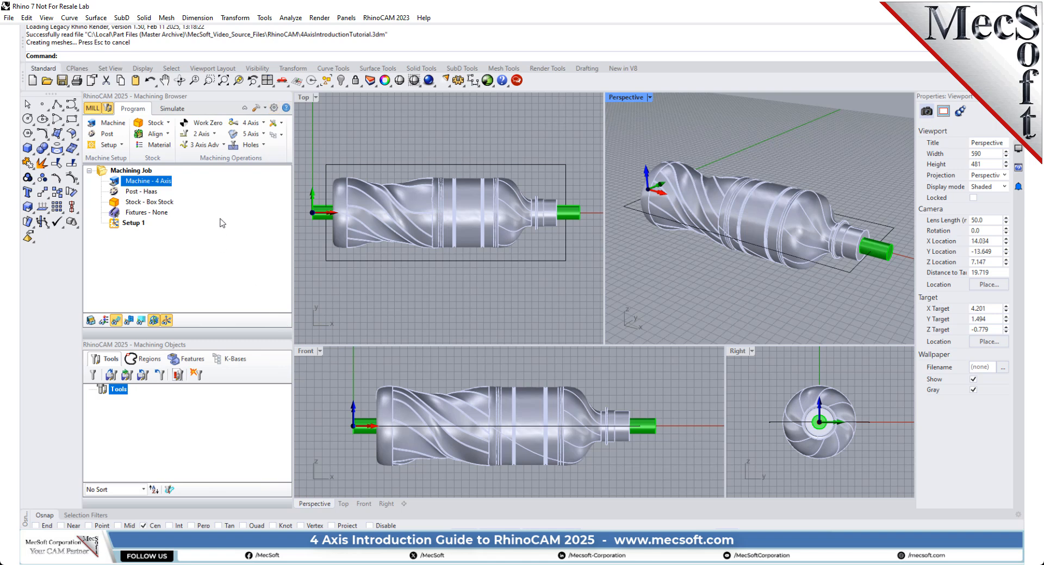
{"action": "left_click", "coordinate": [121, 194]}
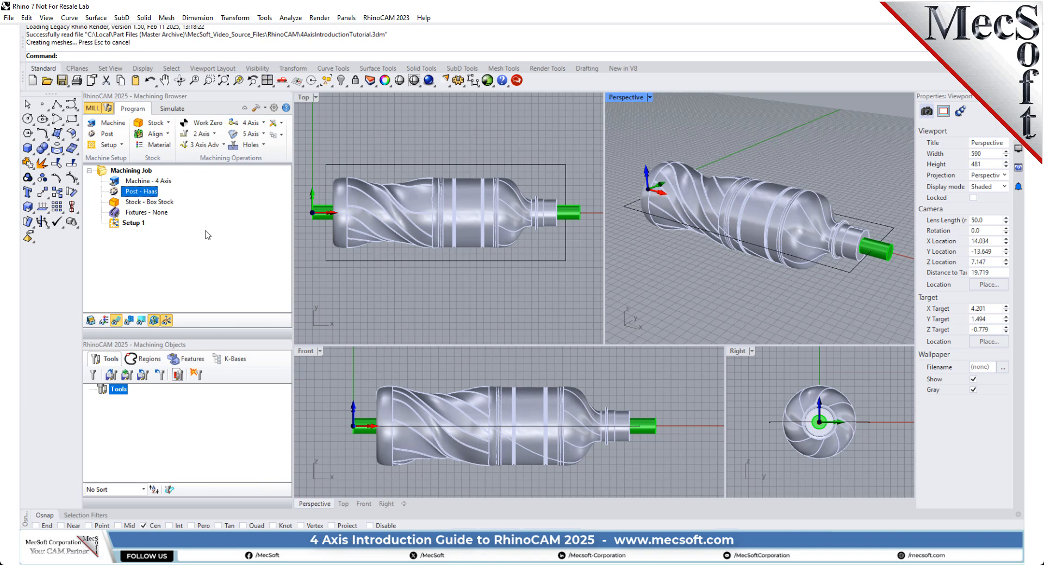
Step: Examine the Setup 1 coordinate system and its origin at the green support on the bottle's base end
{"action": "left_click", "coordinate": [116, 224]}
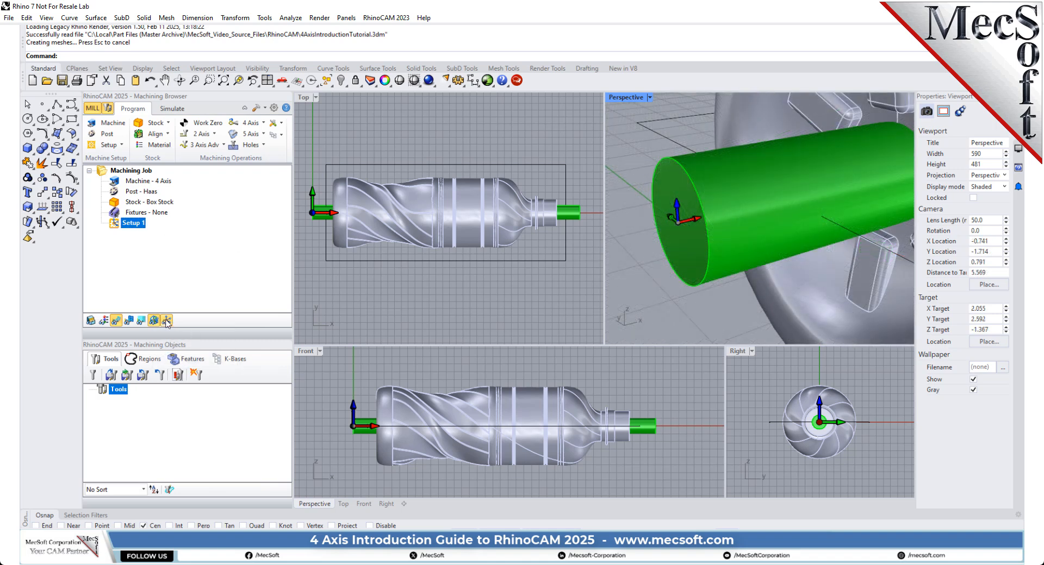
{"action": "left_click", "coordinate": [167, 322]}
{"action": "right_click_drag", "start_coordinate": [810, 222], "coordinate": [733, 223]}
{"action": "scroll", "coordinate": [732, 230], "scroll_direction": "down", "scroll_amount": 12}
{"action": "scroll", "coordinate": [722, 131], "scroll_direction": "down", "scroll_amount": 3}
{"action": "right_click_drag", "start_coordinate": [705, 178], "coordinate": [701, 160], "text": "shift"}
{"action": "scroll", "coordinate": [702, 161], "scroll_direction": "up", "scroll_amount": 3}
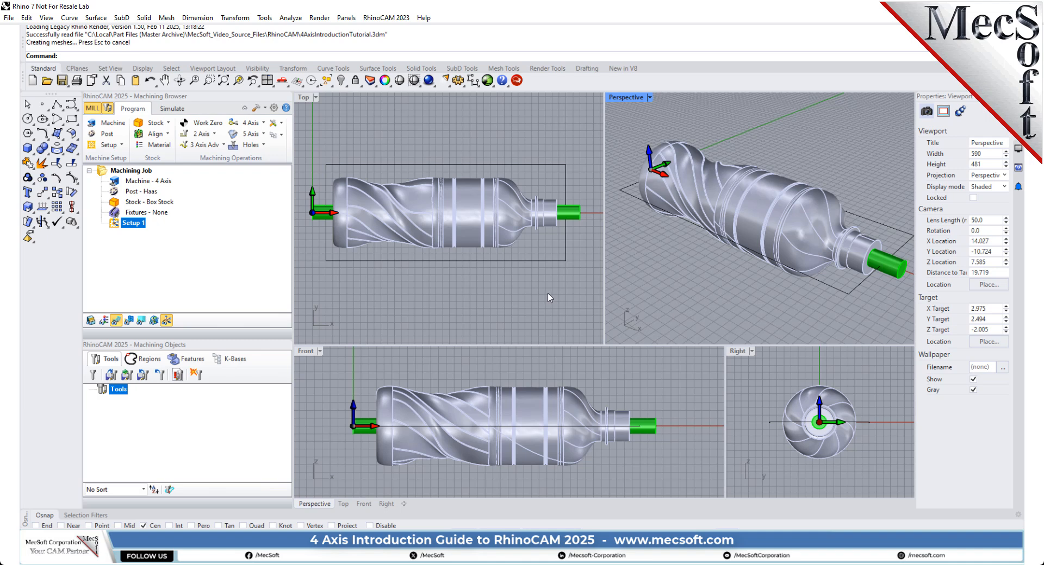
Step: Create a box stock from corner 0, -1.5, -1.5 with length 9.75, width 3 and height 3
{"action": "left_click", "coordinate": [168, 124]}
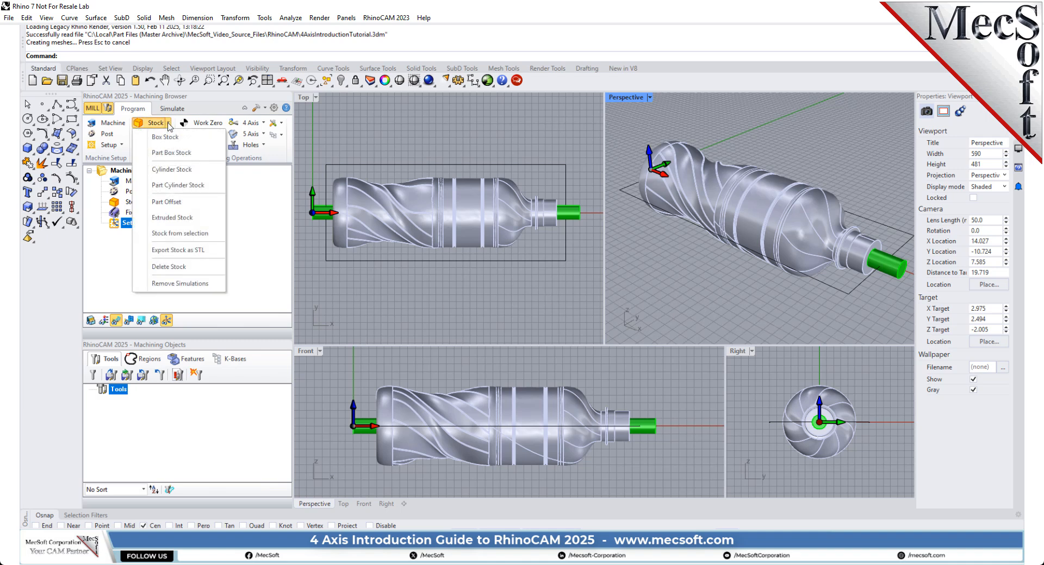
{"action": "left_click", "coordinate": [186, 140]}
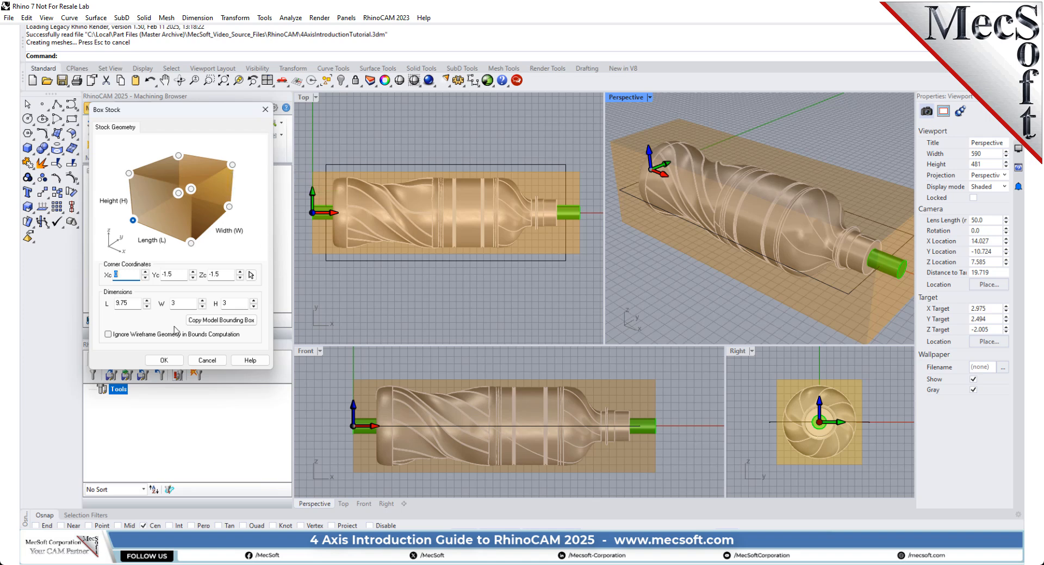
{"action": "left_click", "coordinate": [130, 304]}
{"action": "left_click_drag", "start_coordinate": [101, 309], "coordinate": [103, 323]}
{"action": "key", "text": "Tab"}
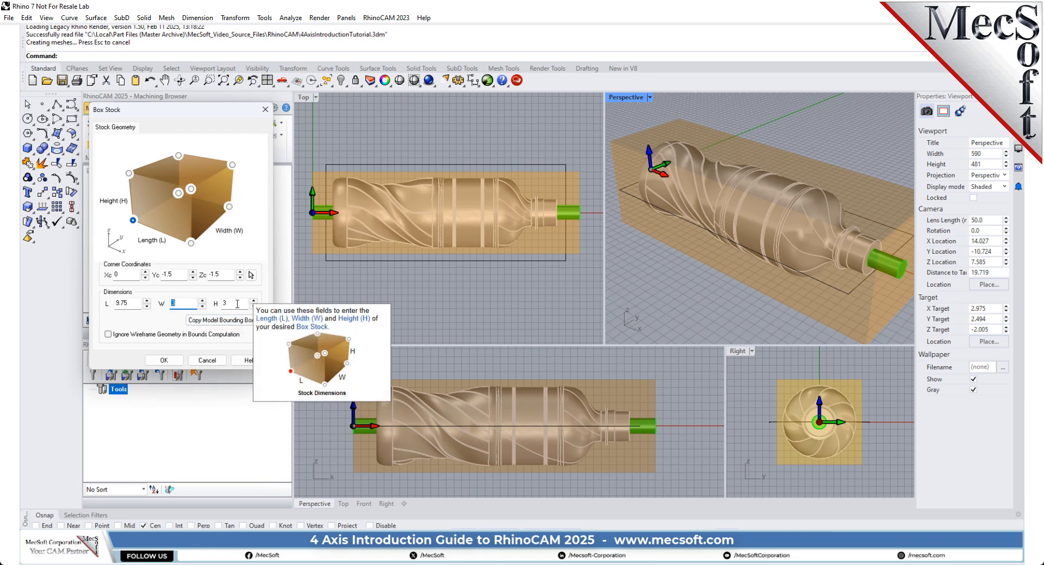
{"action": "key", "text": "Tab"}
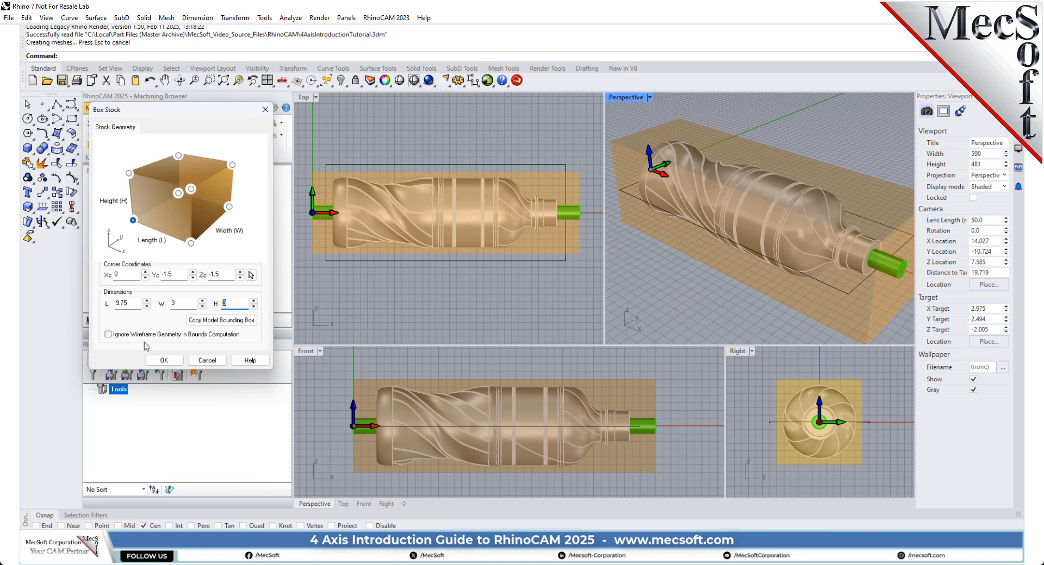
{"action": "left_click", "coordinate": [163, 360]}
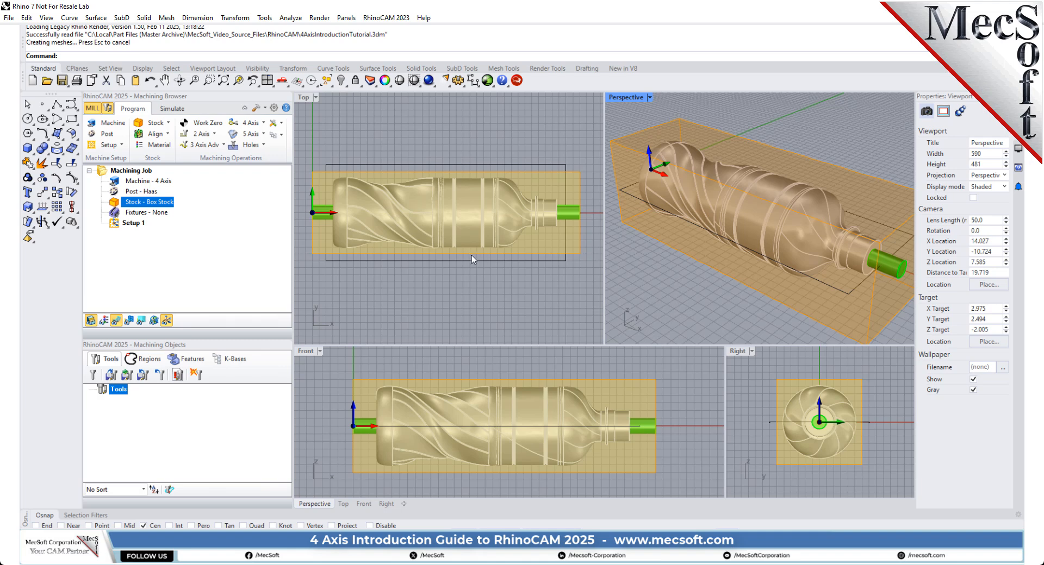
Step: Align the box stock to the bottle with Z alignment Center and XY alignment Center
{"action": "left_click", "coordinate": [161, 136]}
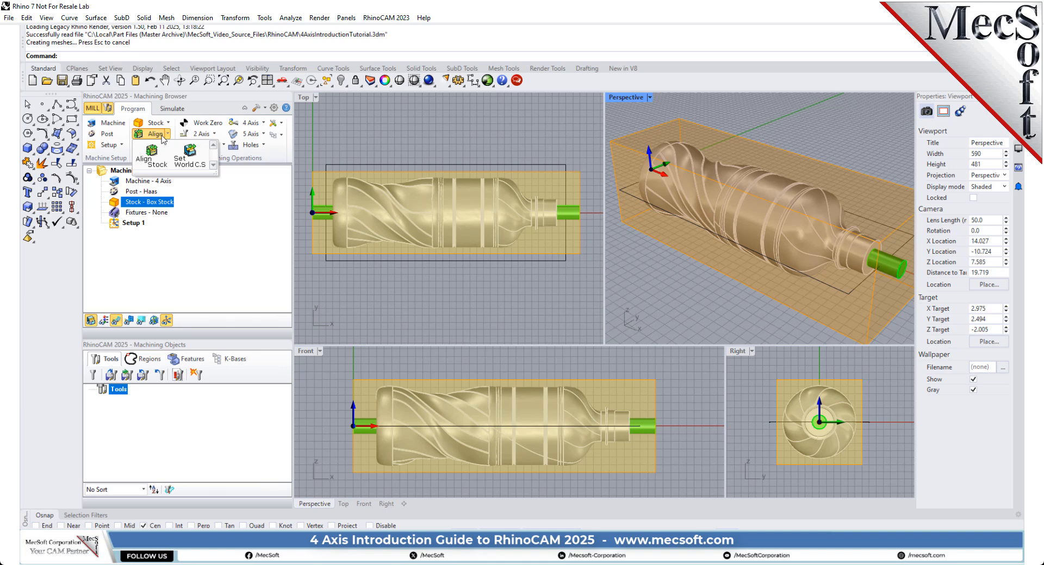
{"action": "left_click", "coordinate": [161, 160]}
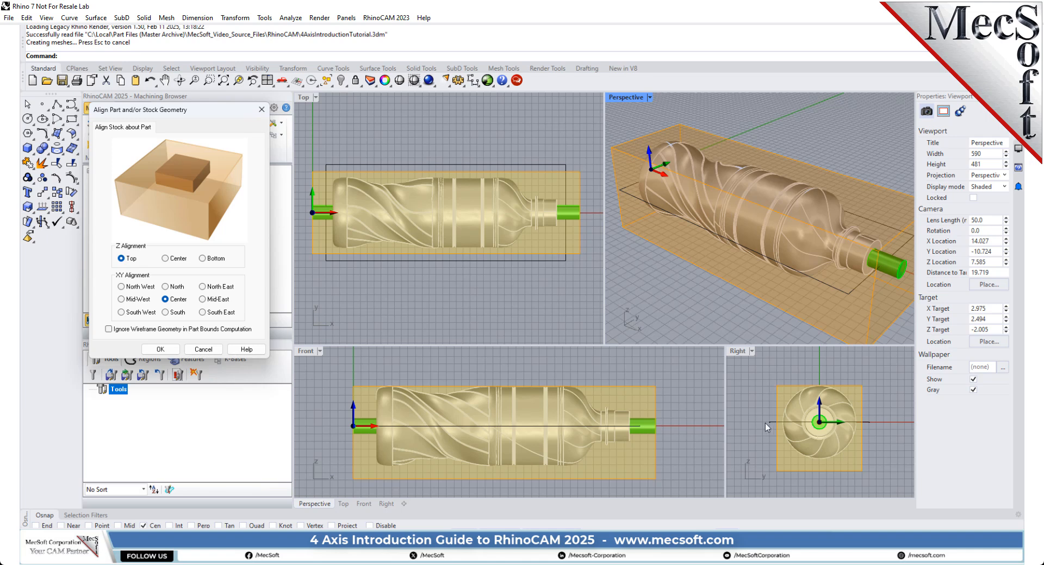
{"action": "left_click", "coordinate": [179, 260]}
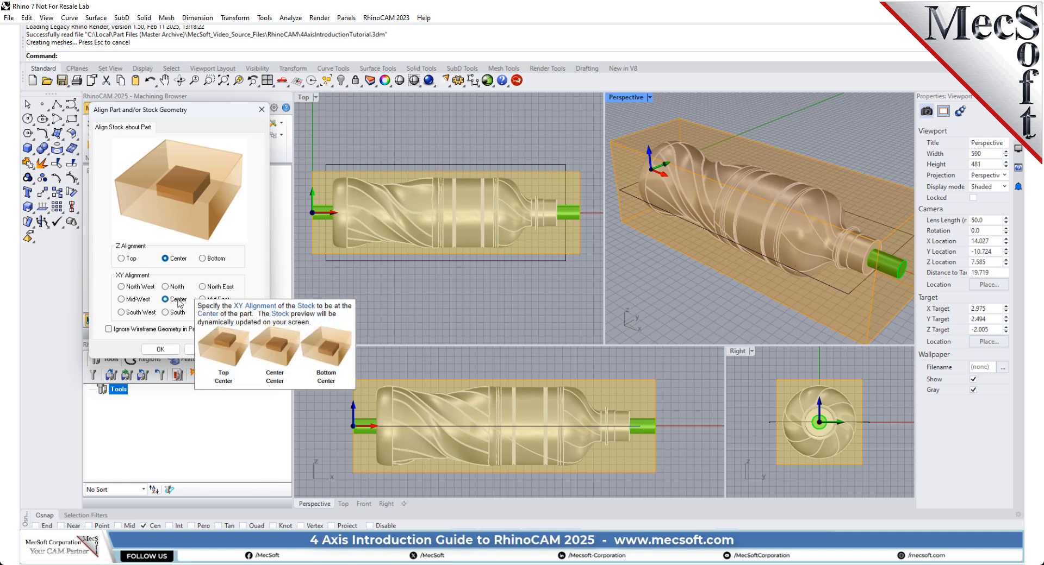
{"action": "left_click", "coordinate": [160, 350]}
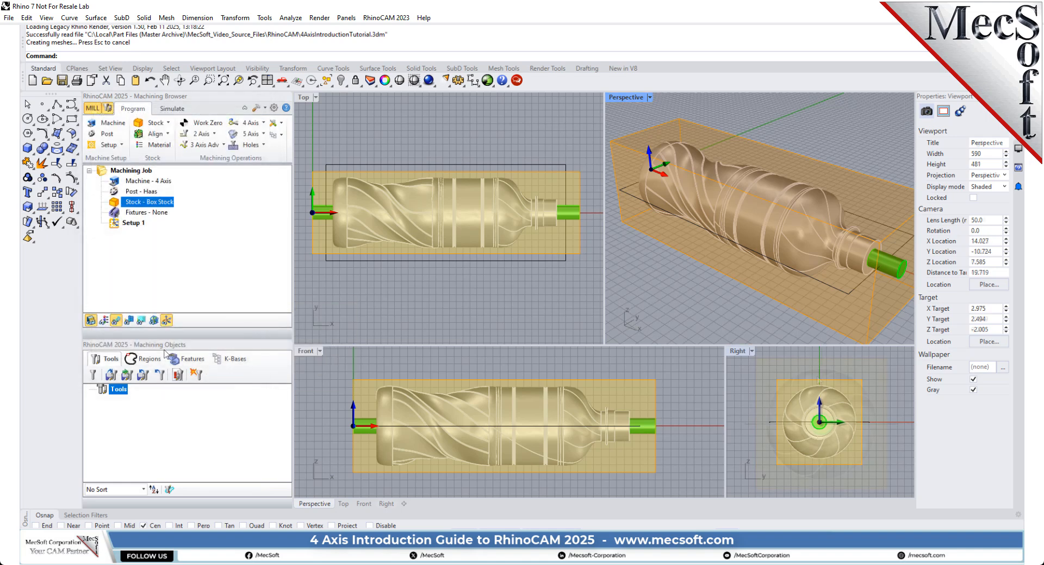
{"action": "scroll", "coordinate": [865, 375], "scroll_direction": "up", "scroll_amount": 2}
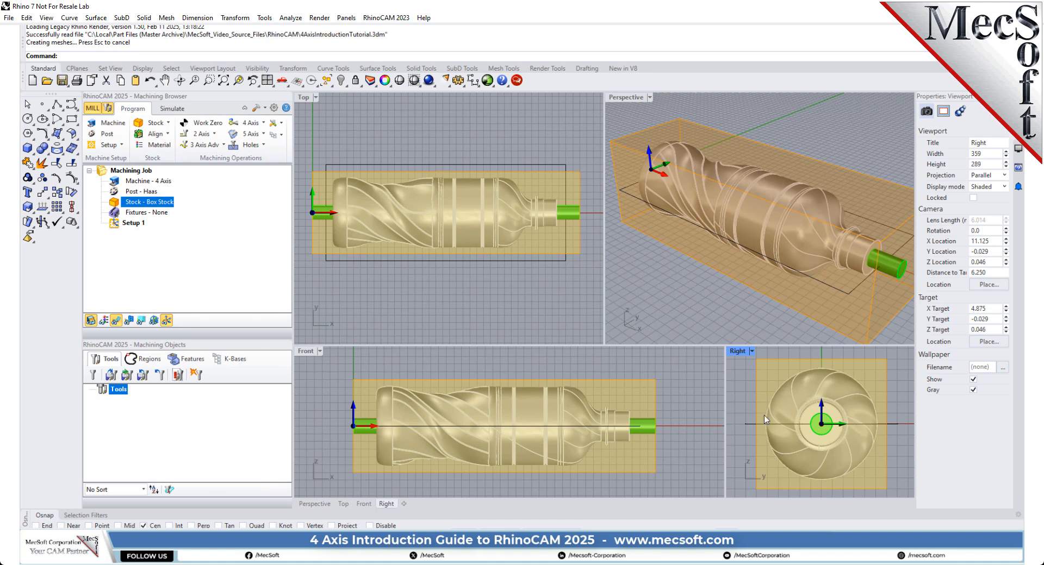
Step: Set the stock material to WOOD from the FeedsSpeedsDataINCH.xml material file
{"action": "scroll", "coordinate": [764, 416], "scroll_direction": "down", "scroll_amount": 3}
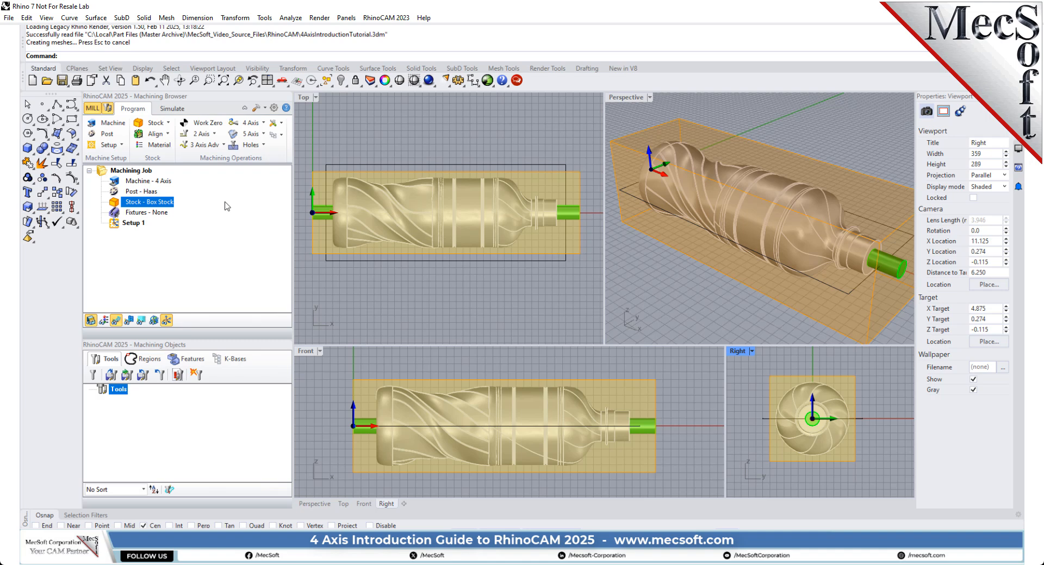
{"action": "left_click", "coordinate": [163, 146]}
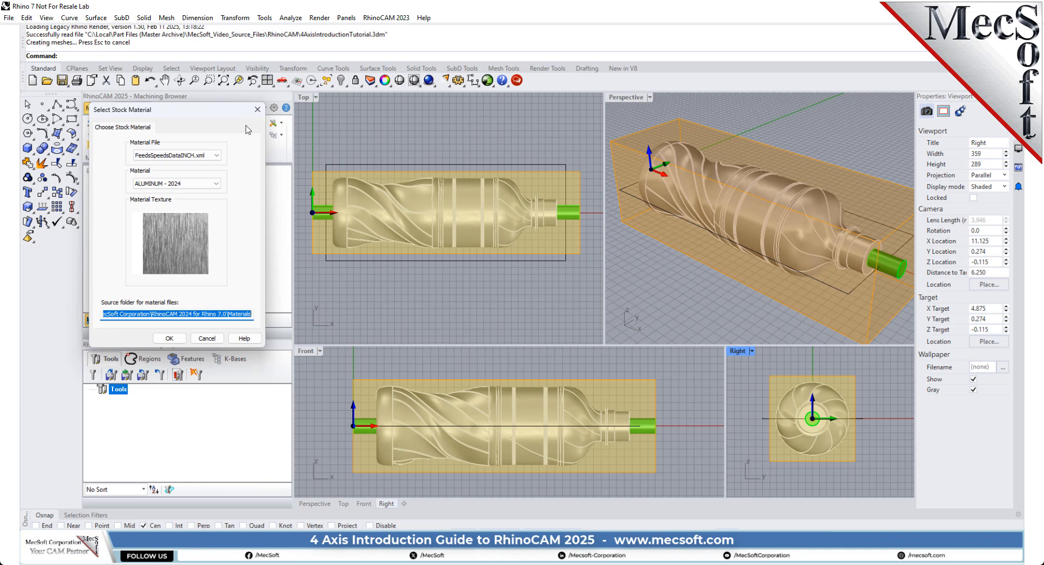
{"action": "left_click", "coordinate": [212, 183]}
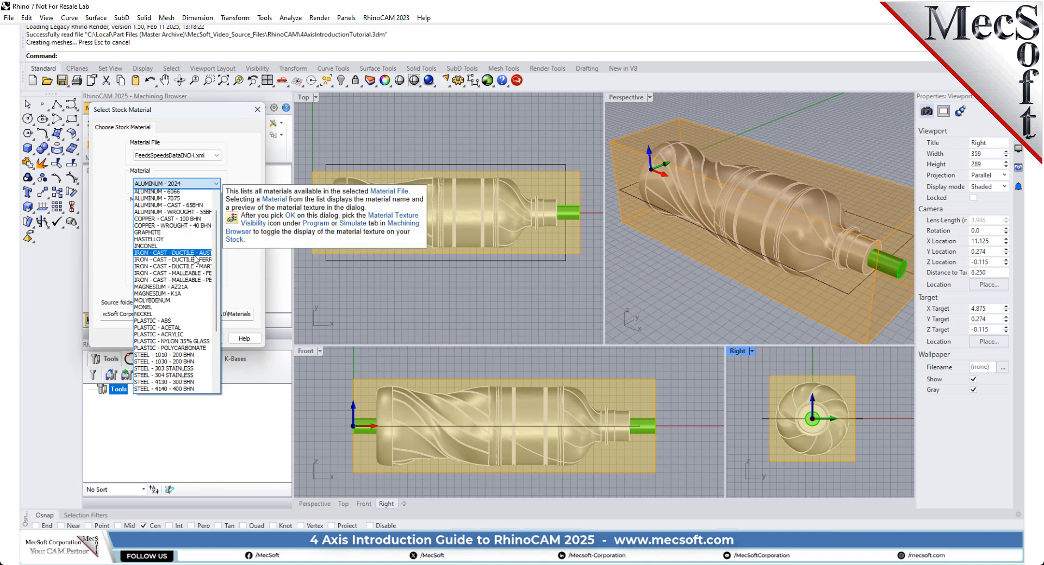
{"action": "scroll", "coordinate": [195, 260], "scroll_direction": "down", "scroll_amount": 5}
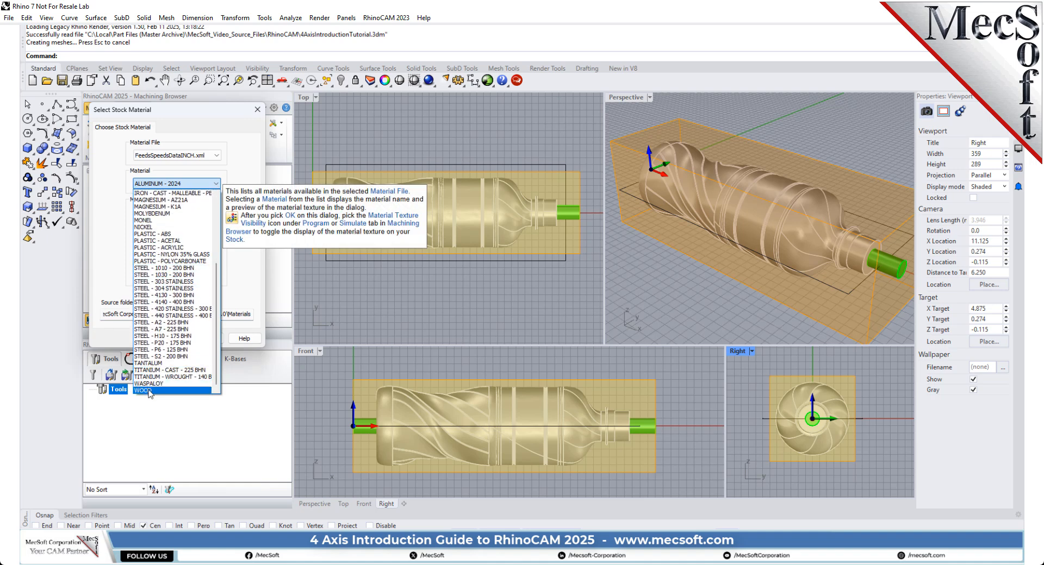
{"action": "left_click", "coordinate": [151, 391]}
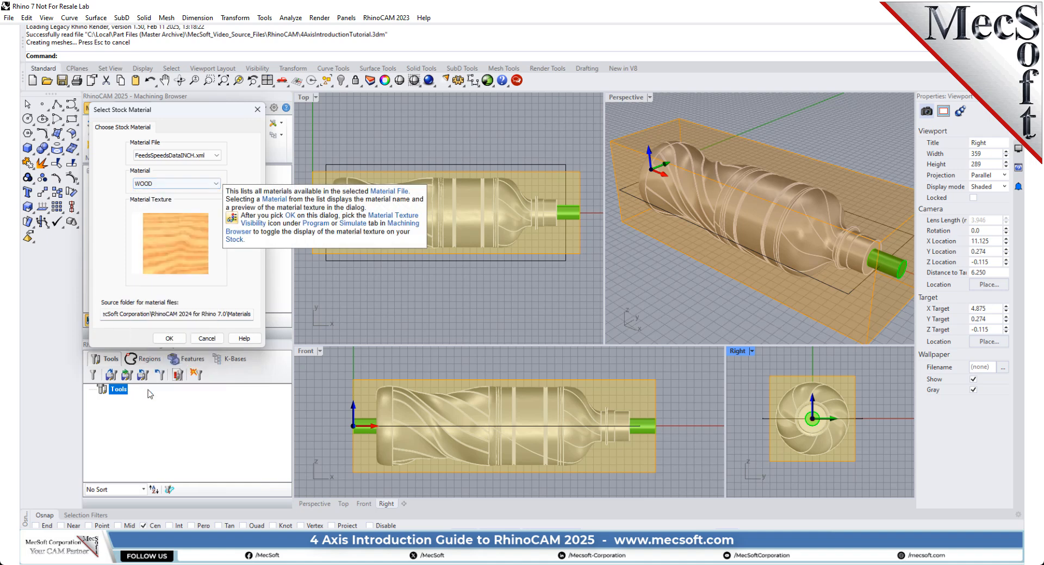
{"action": "left_click", "coordinate": [170, 339]}
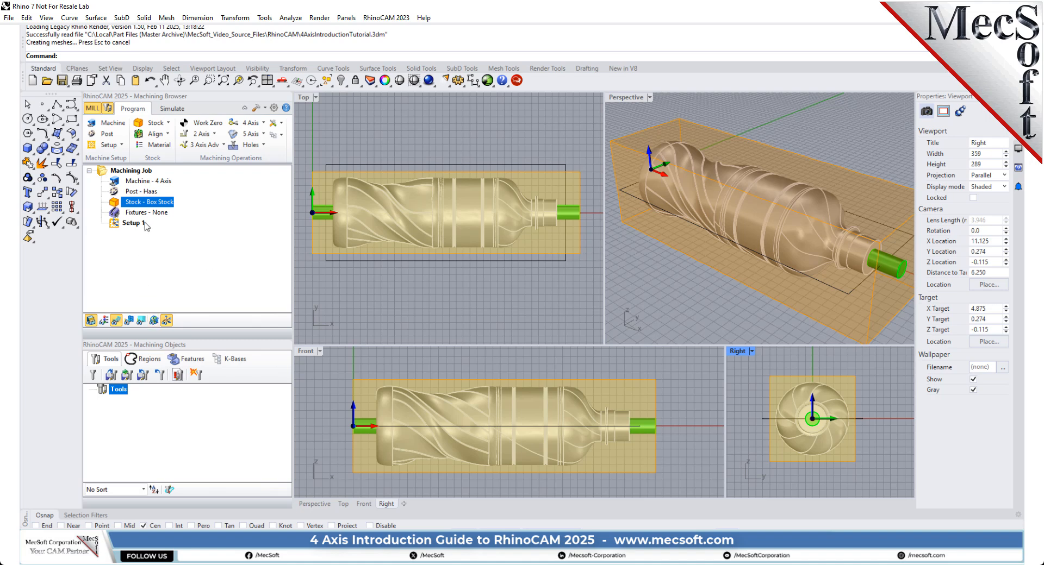
Step: Preview the material texture on the box stock in the perspective view, ending with the texture display switched off
{"action": "left_click", "coordinate": [103, 321]}
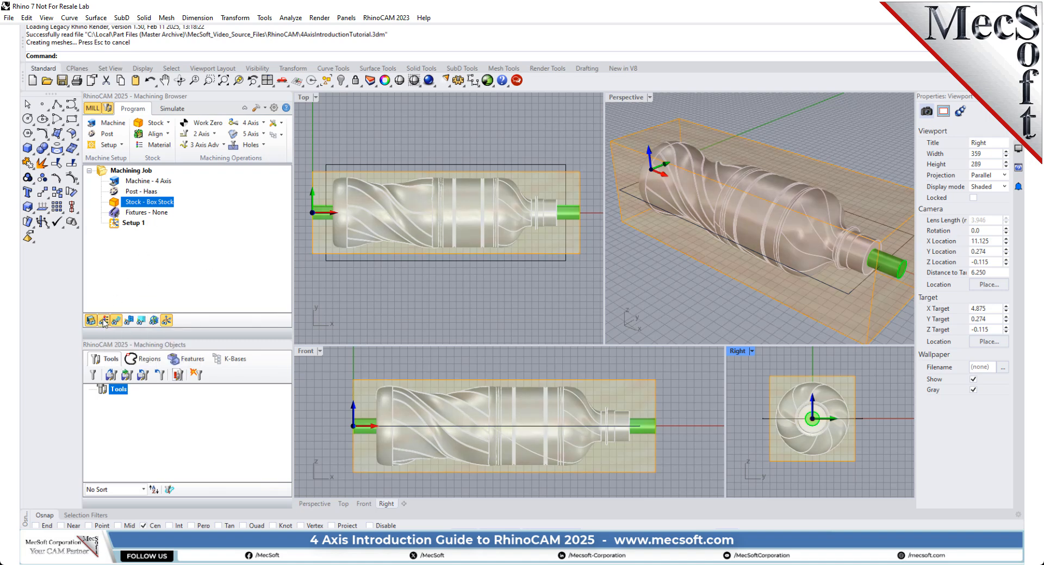
{"action": "left_click", "coordinate": [103, 321]}
{"action": "left_click", "coordinate": [104, 321]}
{"action": "right_click_drag", "start_coordinate": [649, 174], "coordinate": [839, 248]}
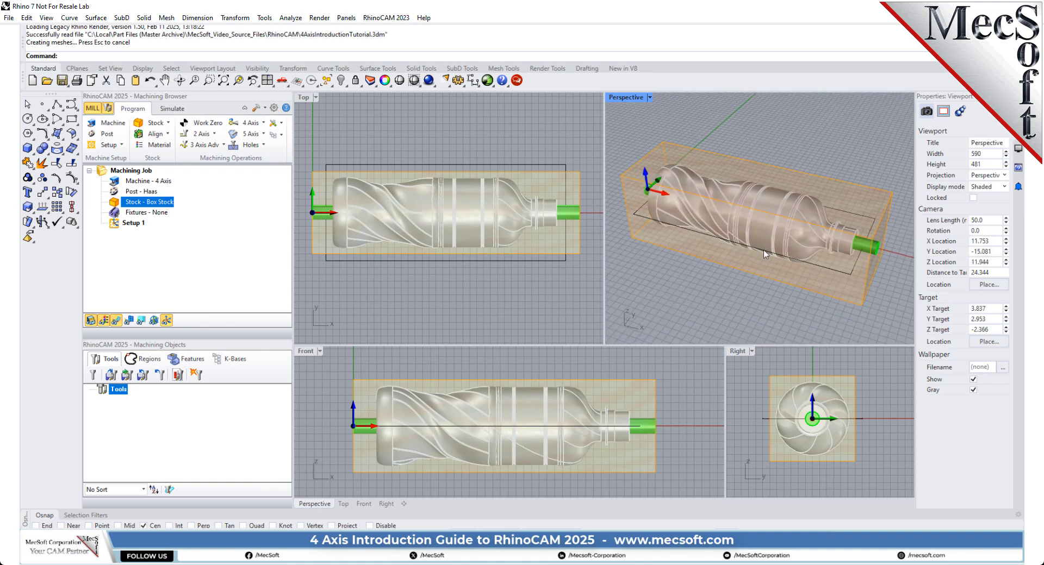
{"action": "left_click", "coordinate": [103, 321]}
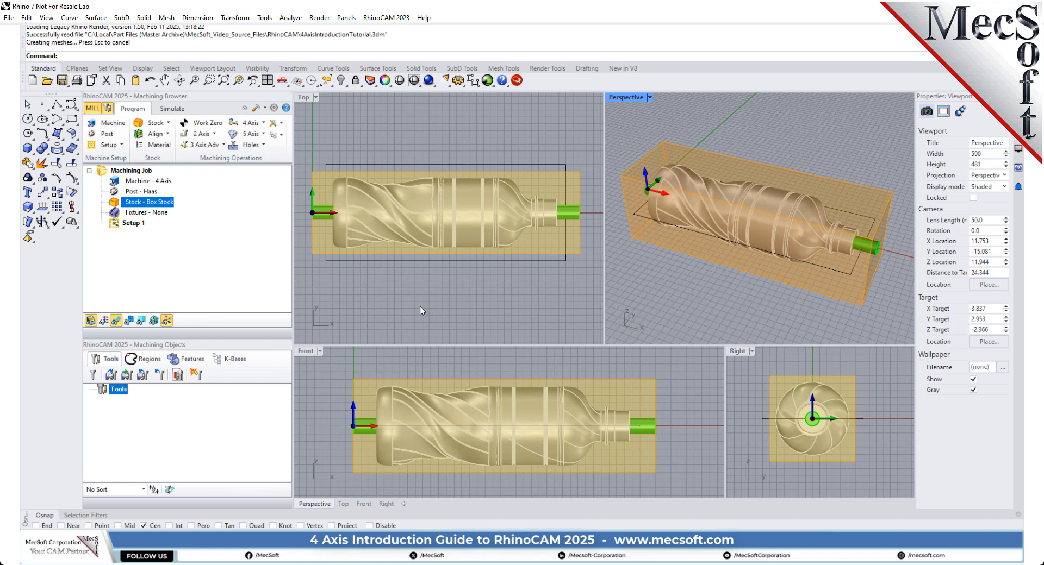
Step: Load the tool library 4AxisIntroductionTutorial.vkb into the machining job
{"action": "left_click", "coordinate": [112, 375]}
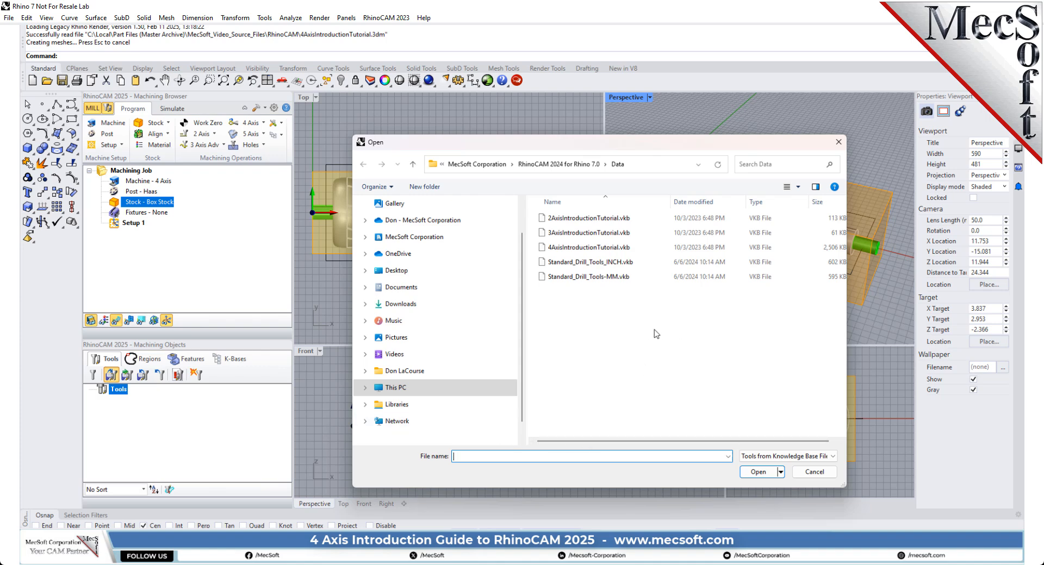
{"action": "double_click", "coordinate": [562, 251]}
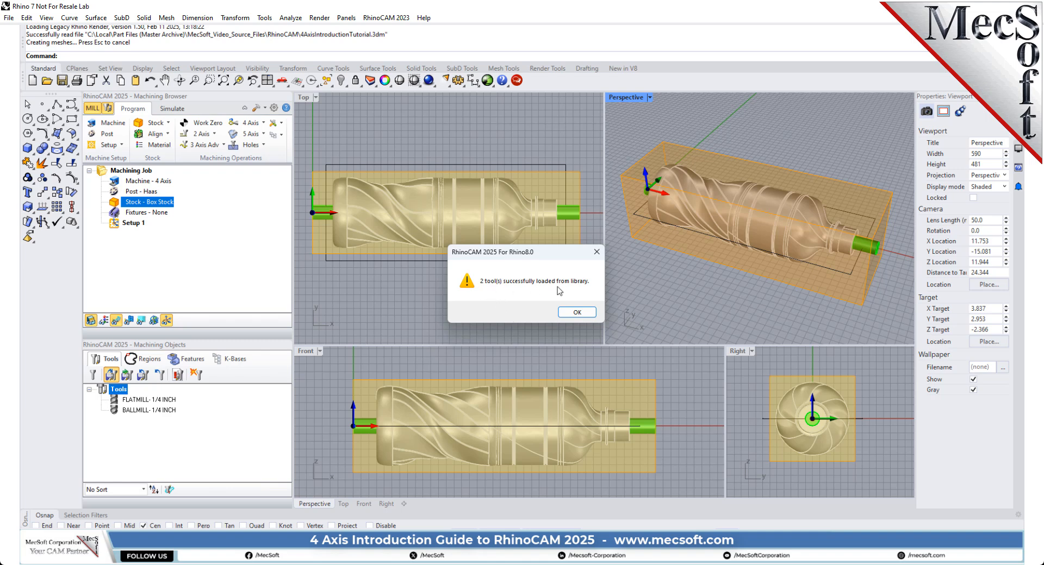
{"action": "left_click", "coordinate": [577, 312]}
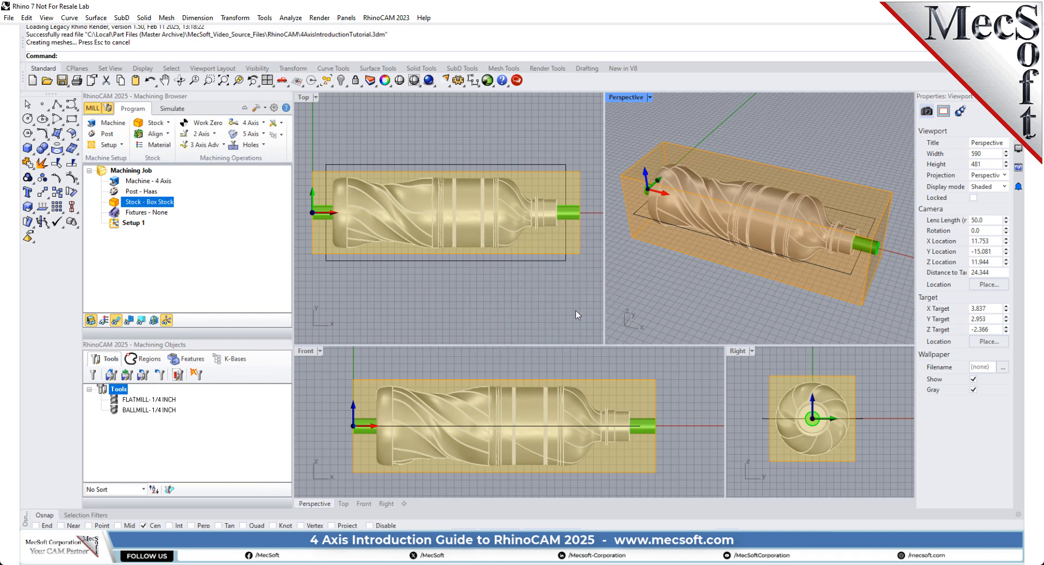
Step: Examine the properties and feeds and speeds of the 1/4 inch flat mill, and the definition of the 1/4 inch ball mill
{"action": "left_click", "coordinate": [157, 400]}
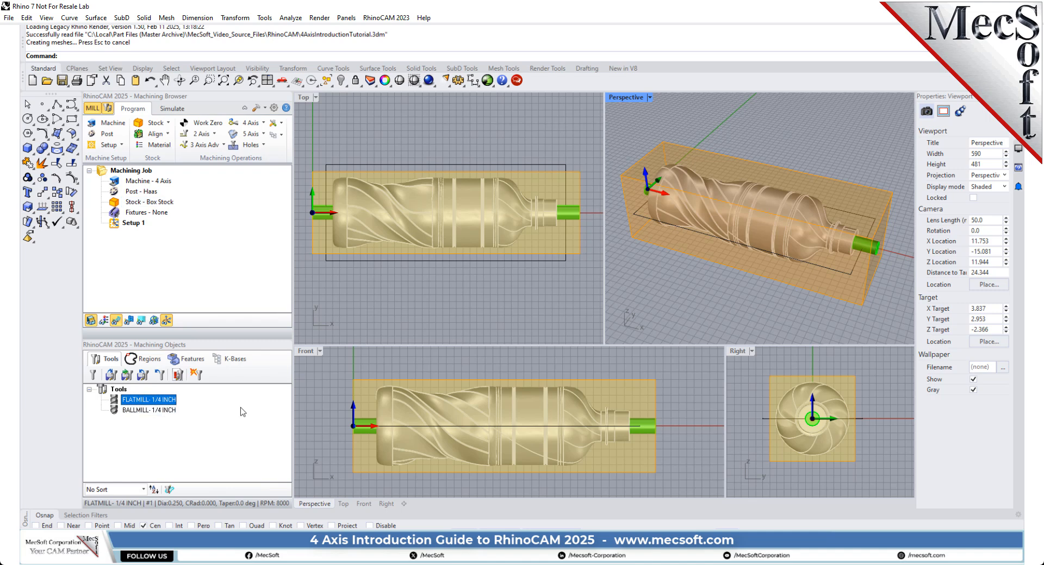
{"action": "double_click", "coordinate": [115, 403]}
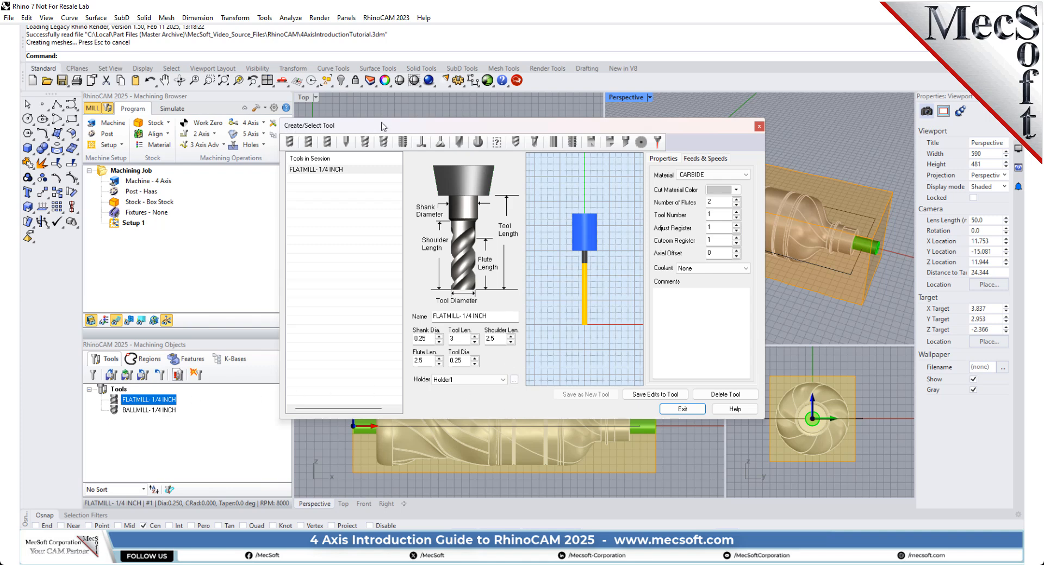
{"action": "left_click_drag", "start_coordinate": [382, 126], "coordinate": [385, 127]}
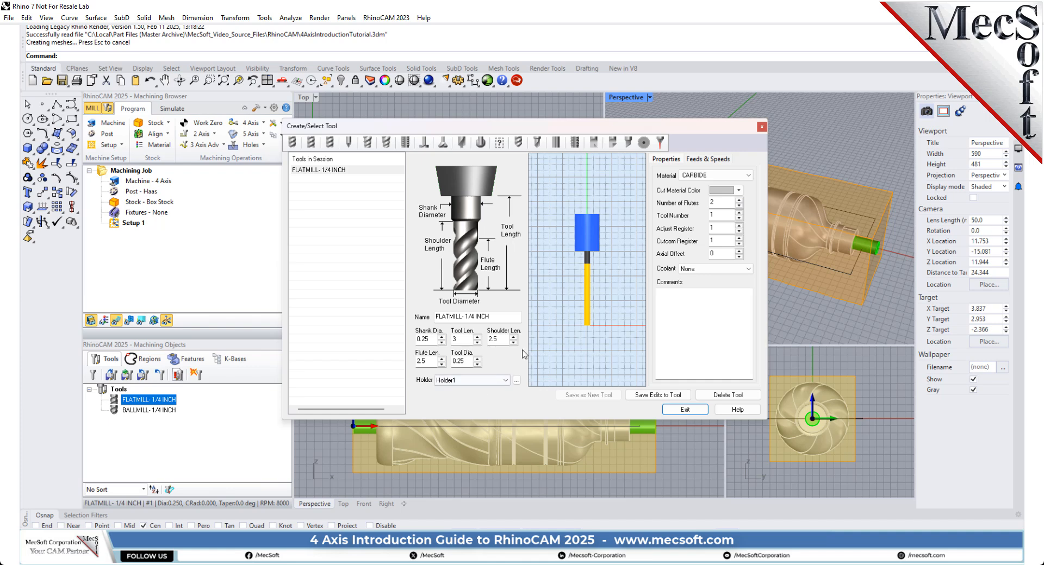
{"action": "left_click", "coordinate": [707, 159]}
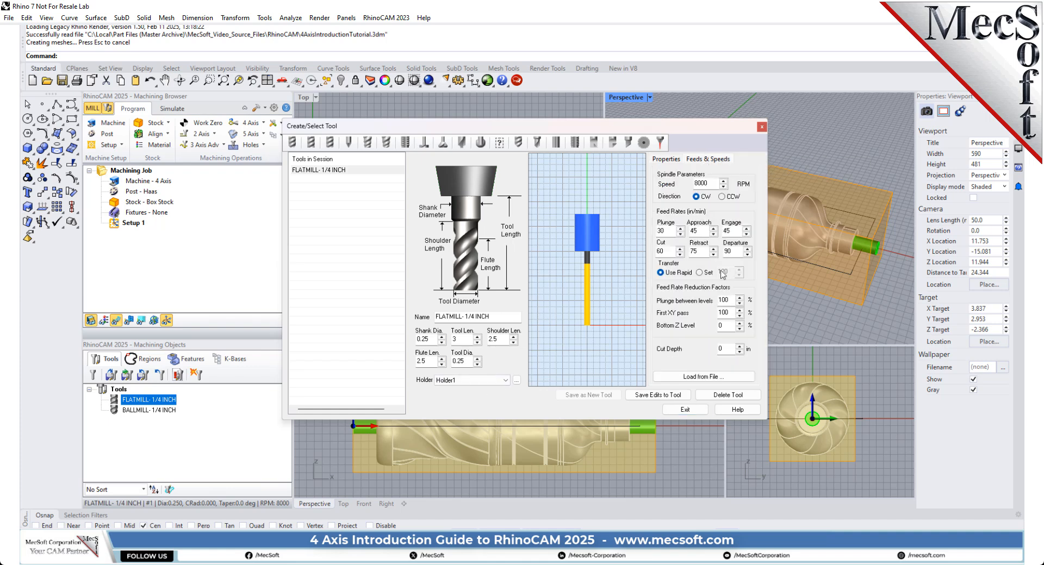
{"action": "left_click", "coordinate": [669, 160]}
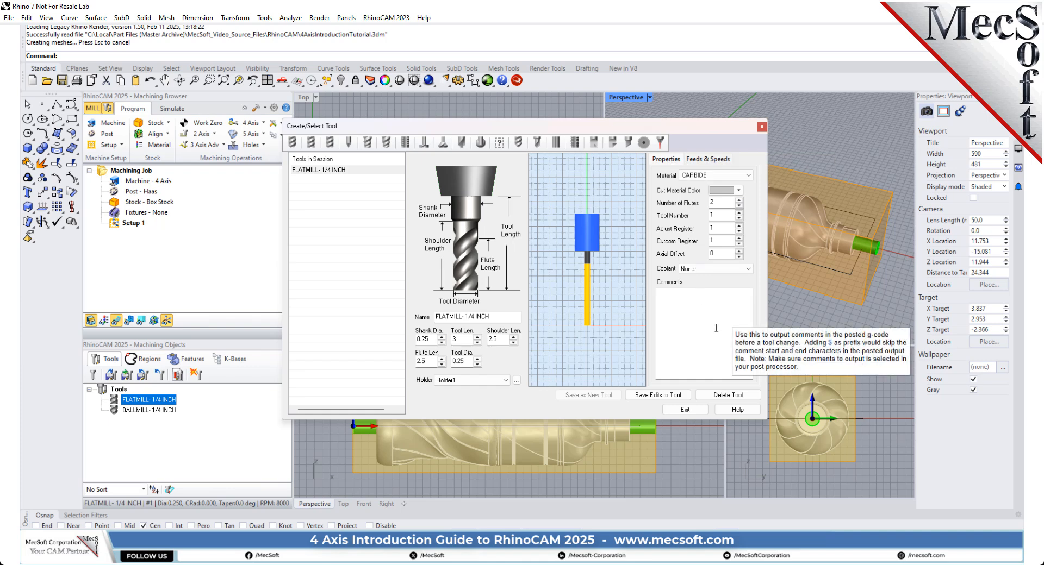
{"action": "left_click", "coordinate": [319, 171]}
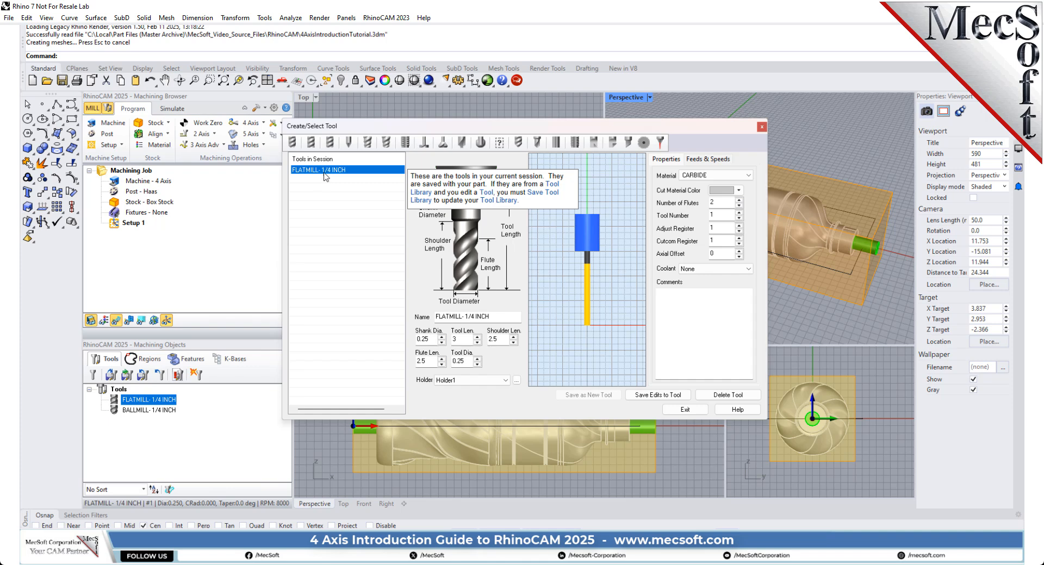
{"action": "left_click", "coordinate": [294, 143]}
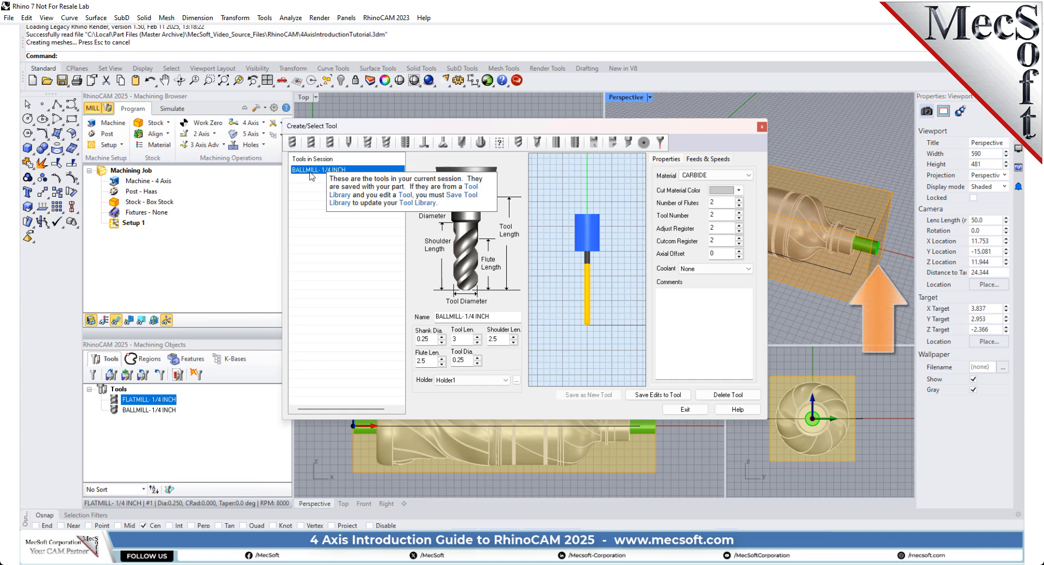
{"action": "left_click", "coordinate": [703, 409]}
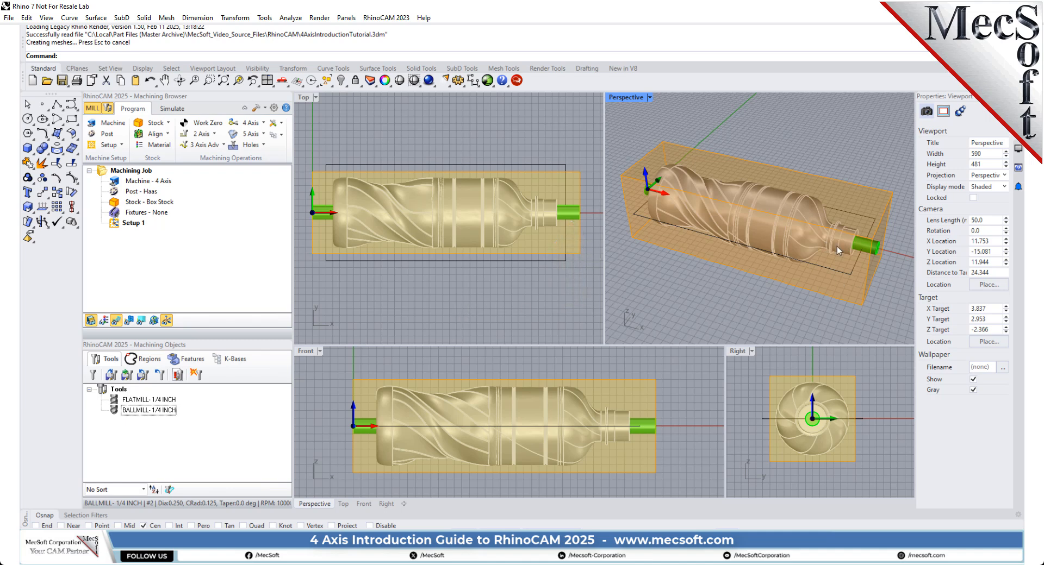
Step: Inspect the green support cylinder at the bottle's neck and the rectangular curve surrounding the bottle, leaving both deselected
{"action": "left_click", "coordinate": [870, 249]}
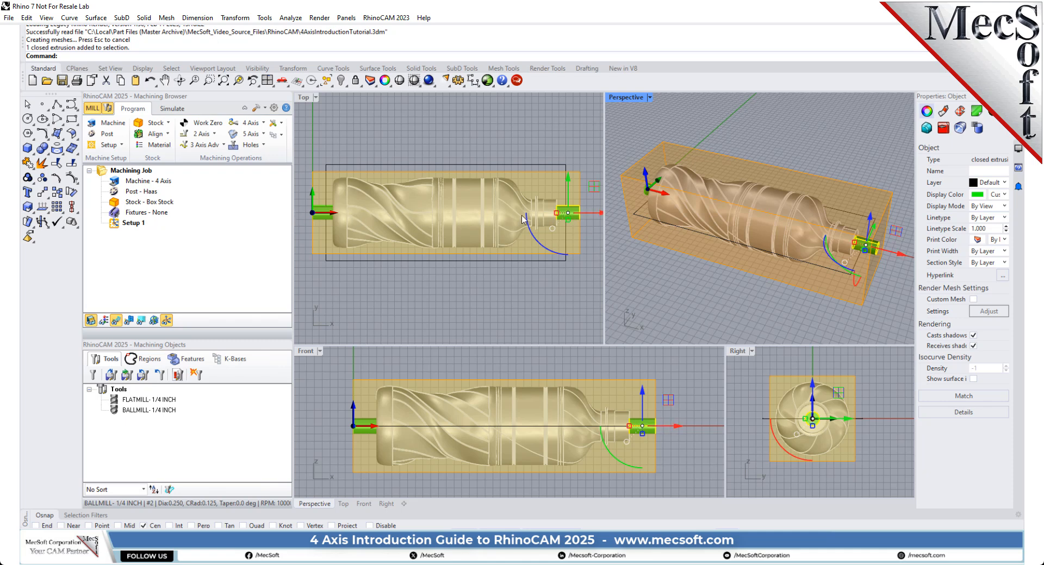
{"action": "left_click", "coordinate": [566, 282]}
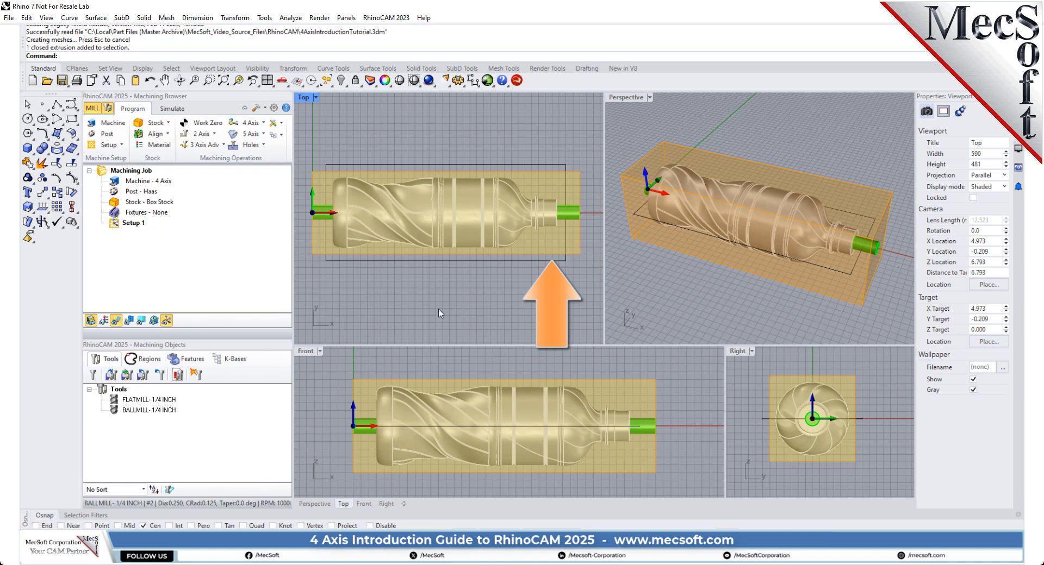
{"action": "left_click", "coordinate": [436, 260]}
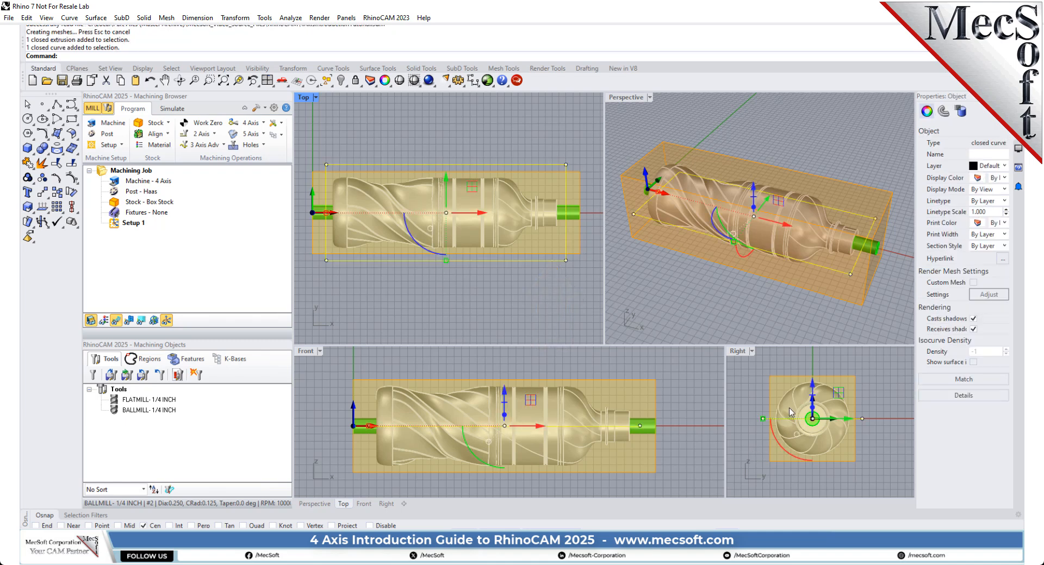
{"action": "left_click", "coordinate": [750, 390]}
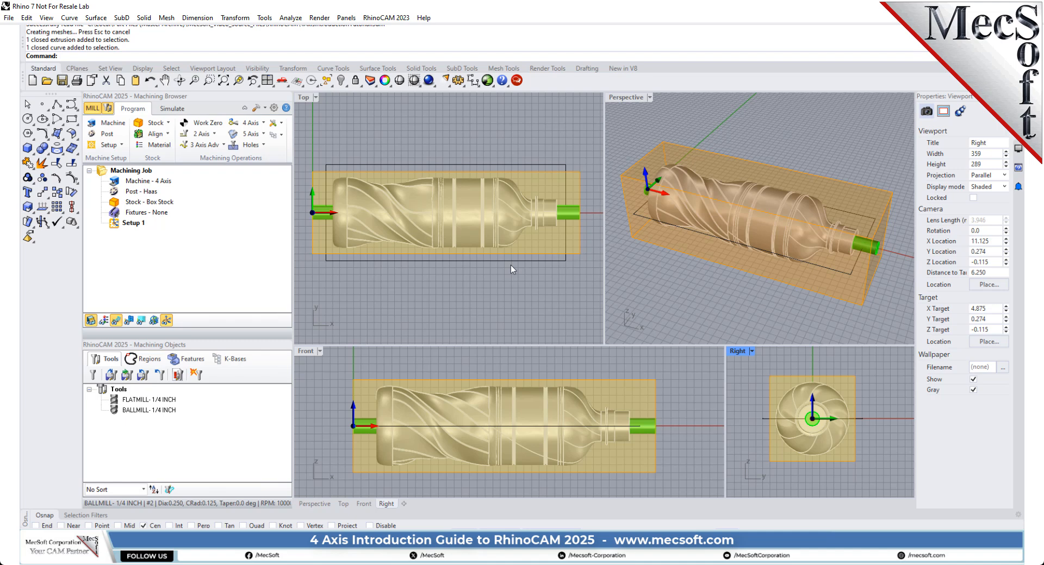
Step: Start a 3-axis Horizontal Roughing operation under Setup 1 and review its part surface and containment region settings
{"action": "left_click", "coordinate": [130, 223]}
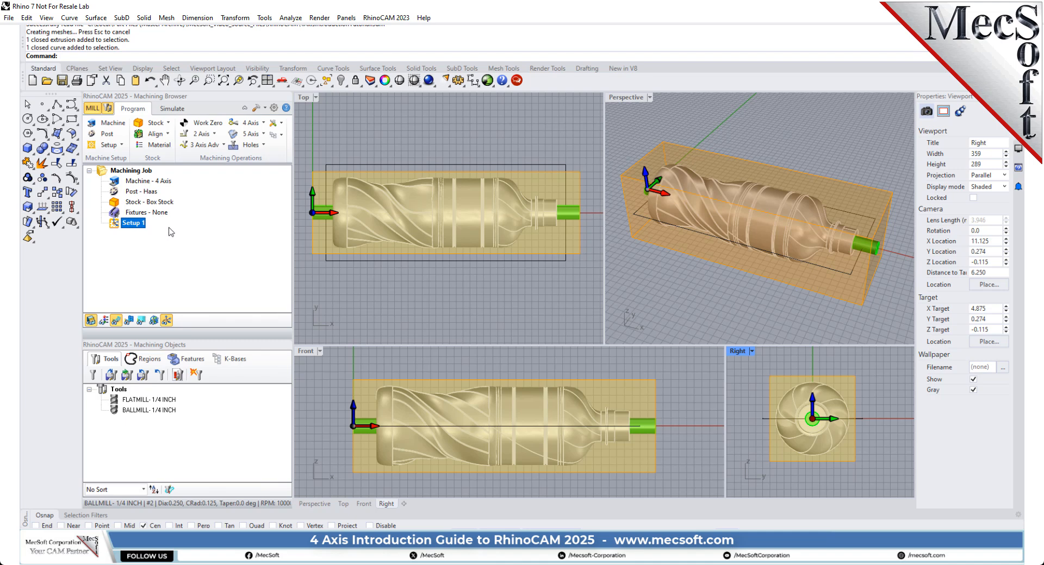
{"action": "left_click", "coordinate": [205, 145]}
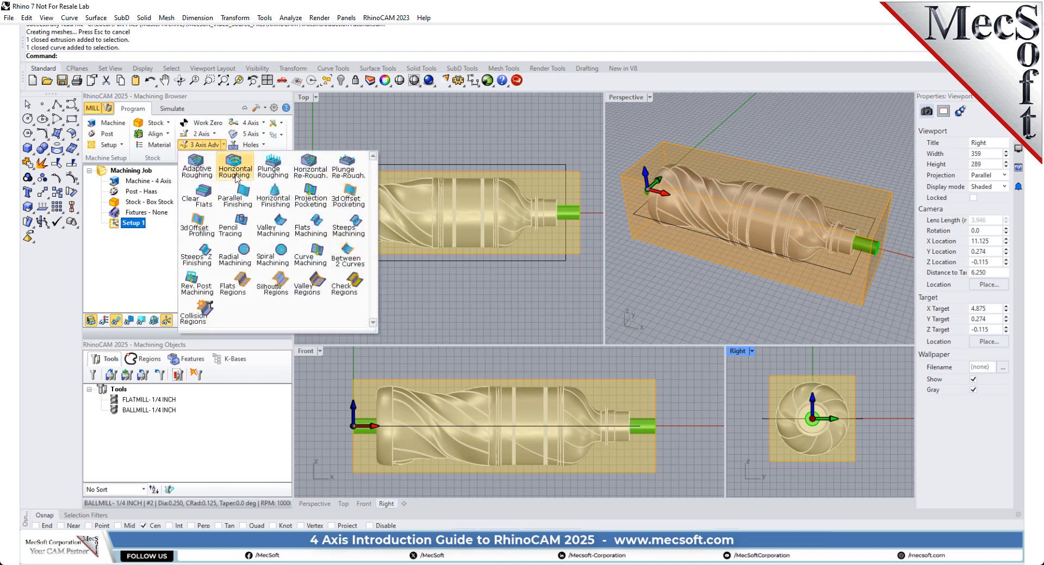
{"action": "left_click", "coordinate": [237, 173]}
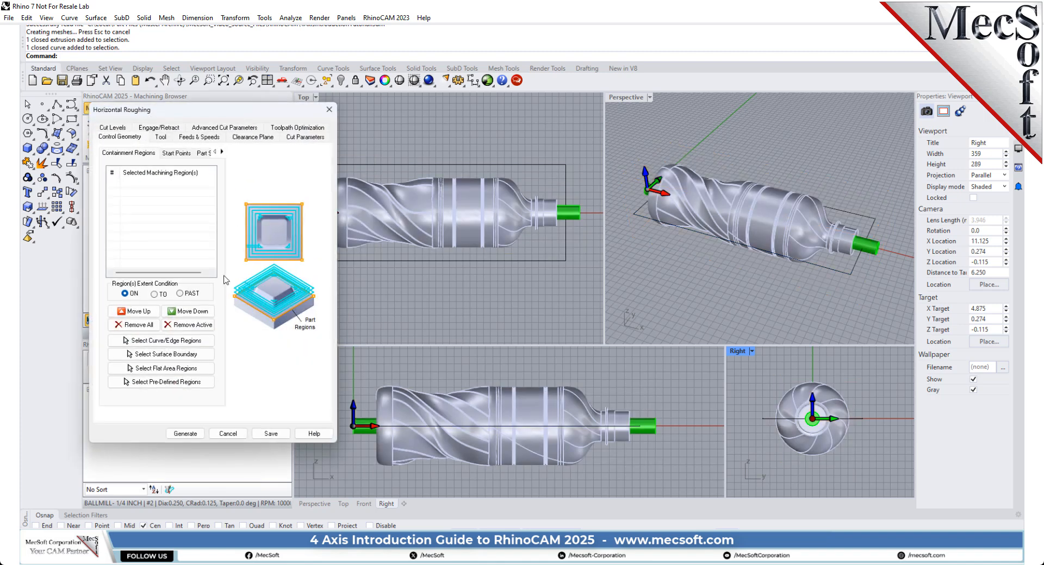
{"action": "left_click_drag", "start_coordinate": [251, 114], "coordinate": [242, 141]}
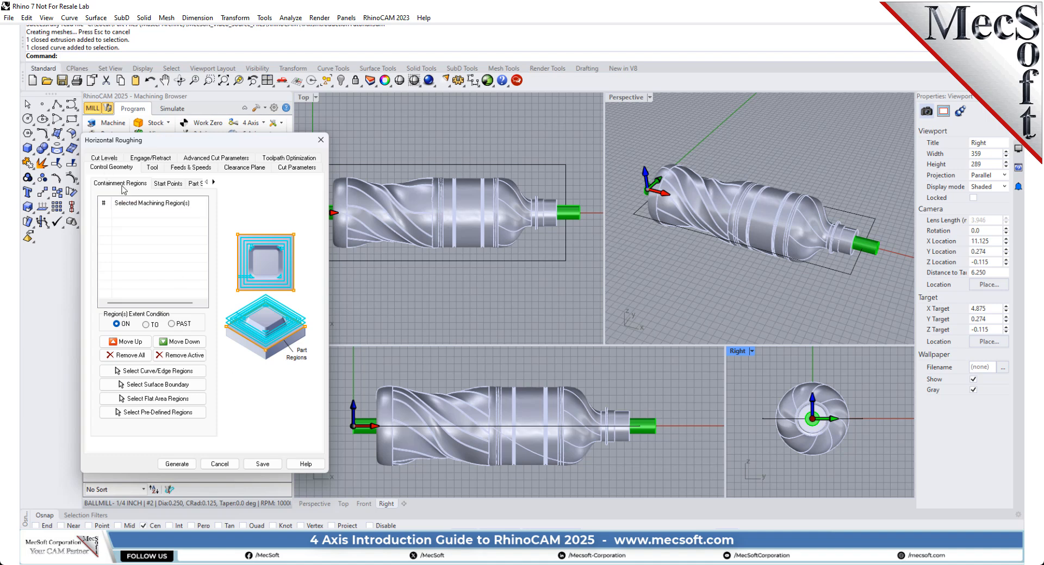
{"action": "left_click", "coordinate": [195, 184]}
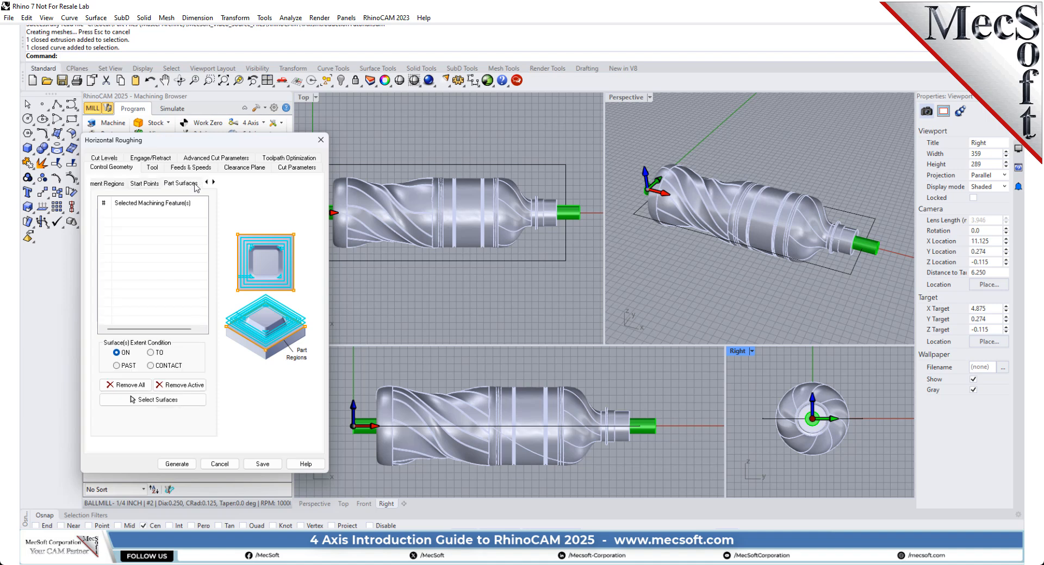
{"action": "left_click", "coordinate": [136, 185]}
{"action": "left_click", "coordinate": [107, 184]}
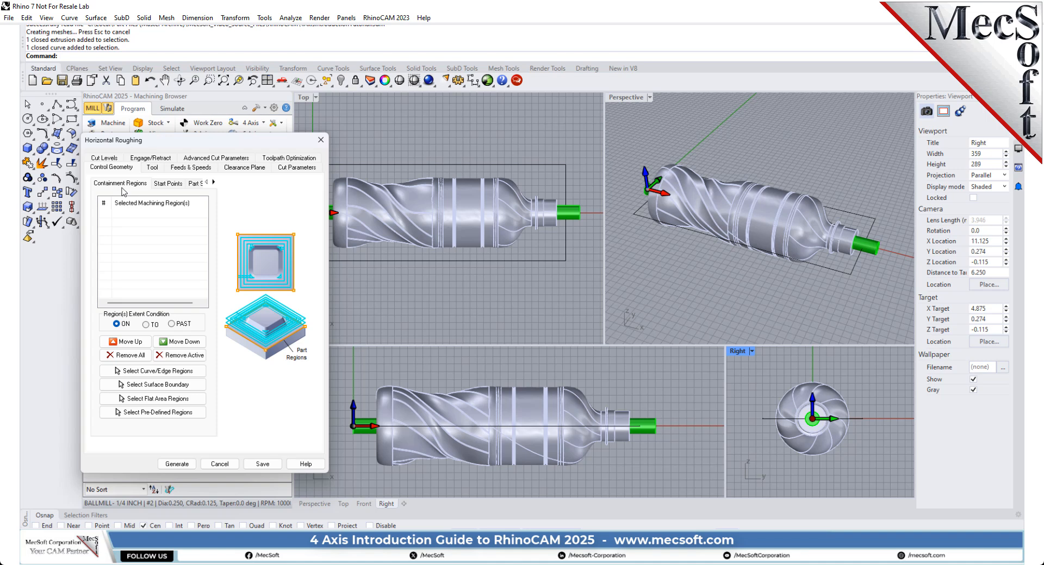
Step: Assign the rectangular curve around the bottle as the roughing operation's containment region and highlight that region for checking
{"action": "left_click", "coordinate": [148, 373]}
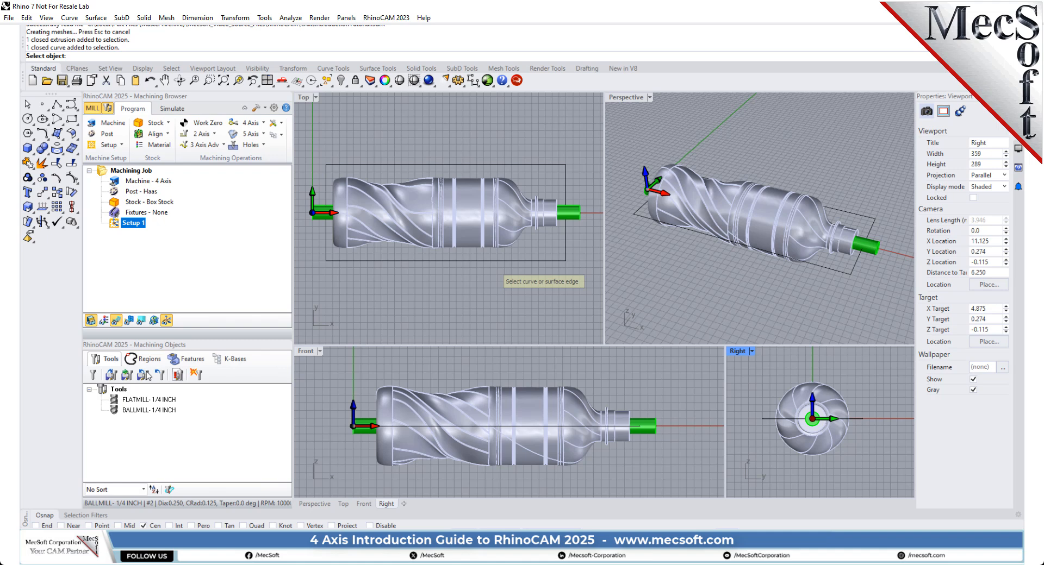
{"action": "left_click", "coordinate": [497, 261]}
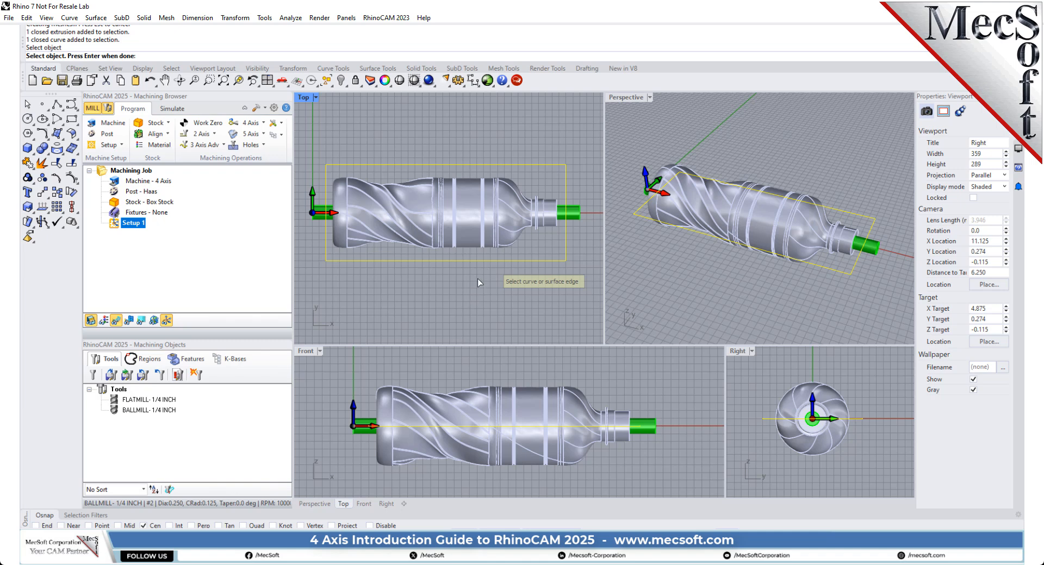
{"action": "key", "text": "Return"}
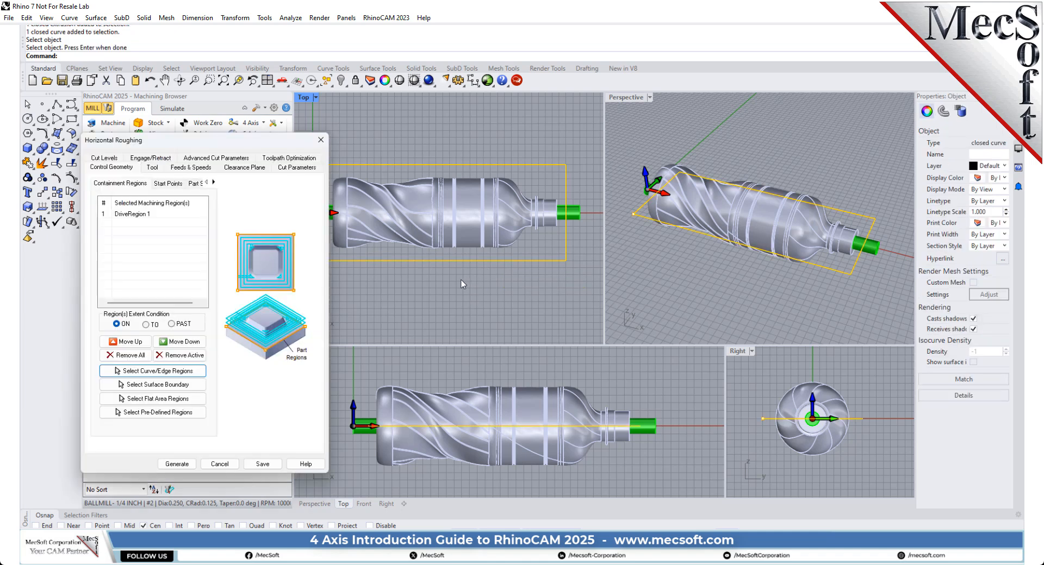
{"action": "left_click", "coordinate": [417, 281]}
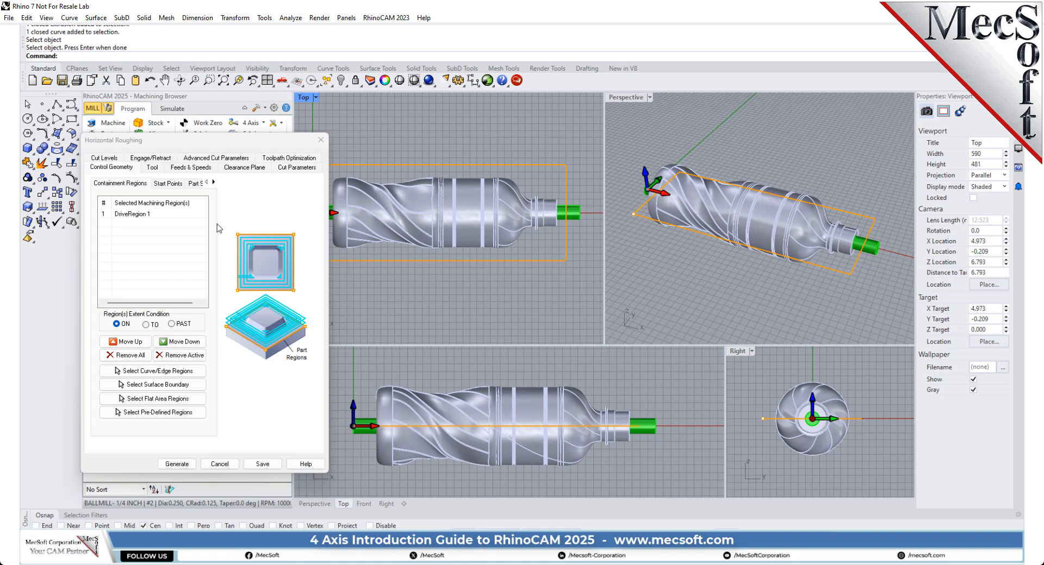
{"action": "left_click", "coordinate": [144, 215]}
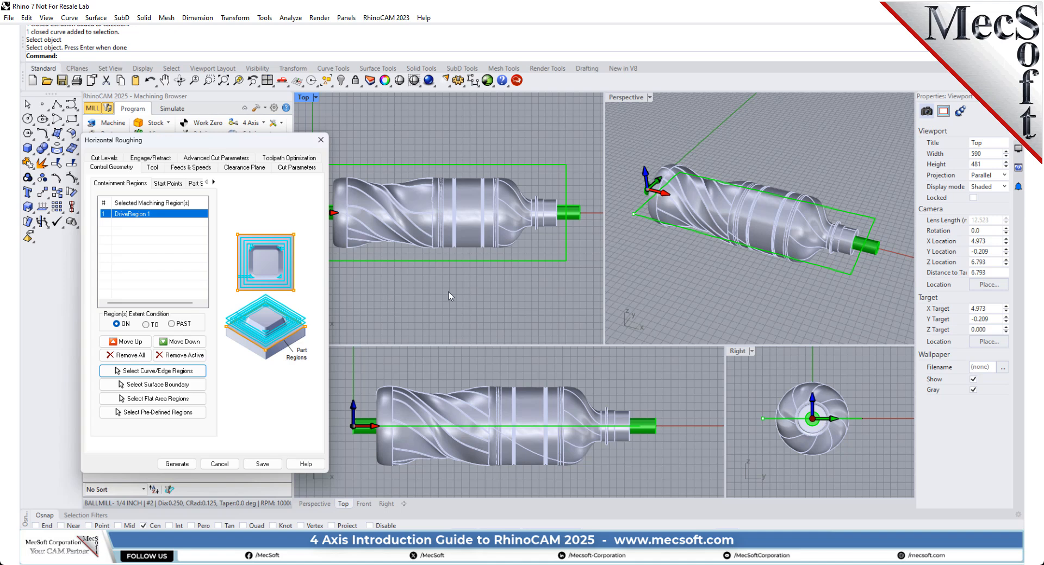
Step: Assign the 1/4 inch flat mill to the roughing operation and load its feeds and speeds from the tool
{"action": "left_click", "coordinate": [154, 168]}
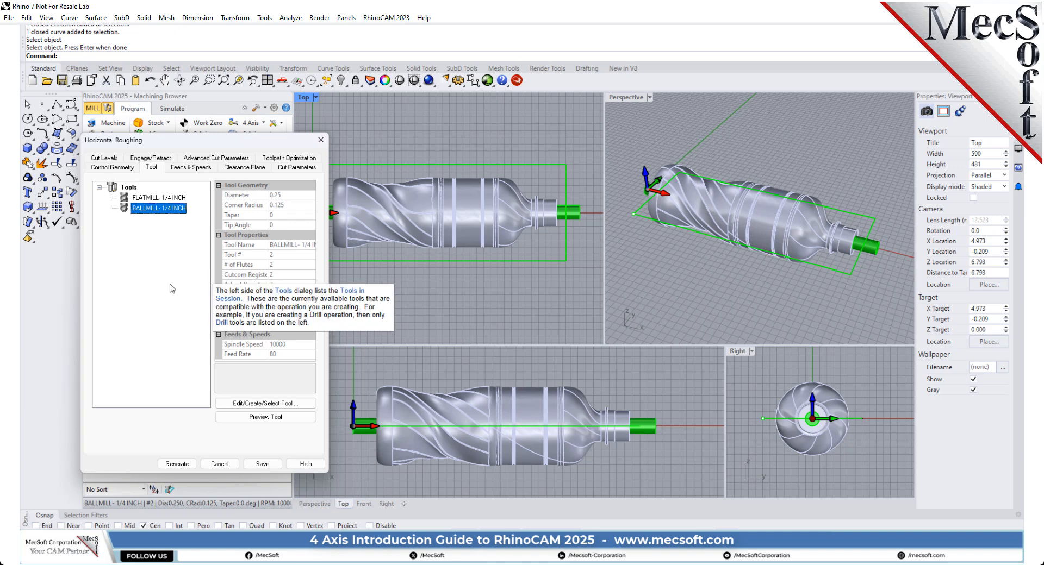
{"action": "left_click", "coordinate": [156, 200]}
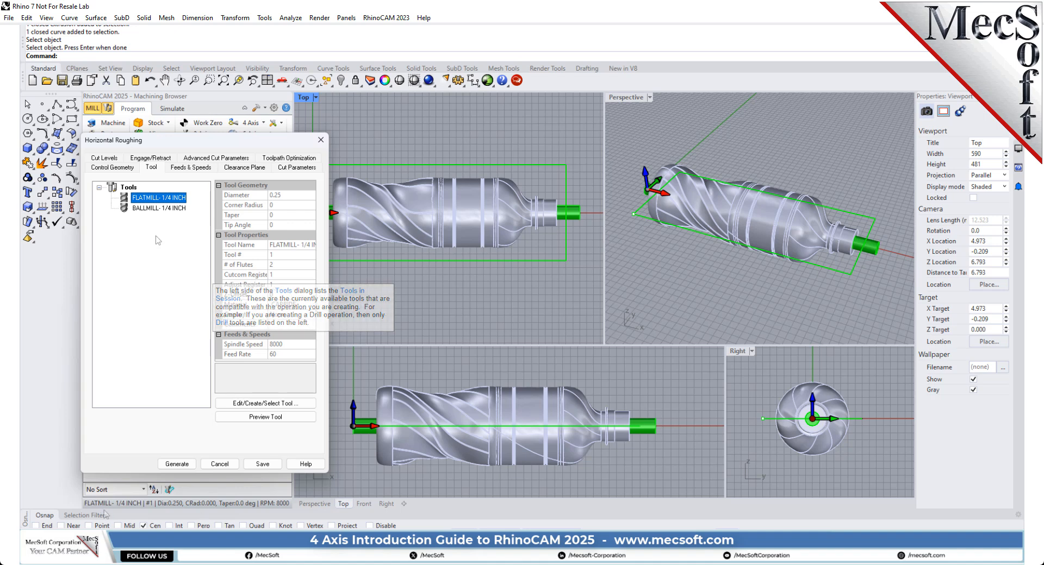
{"action": "mouse_move", "coordinate": [183, 250]}
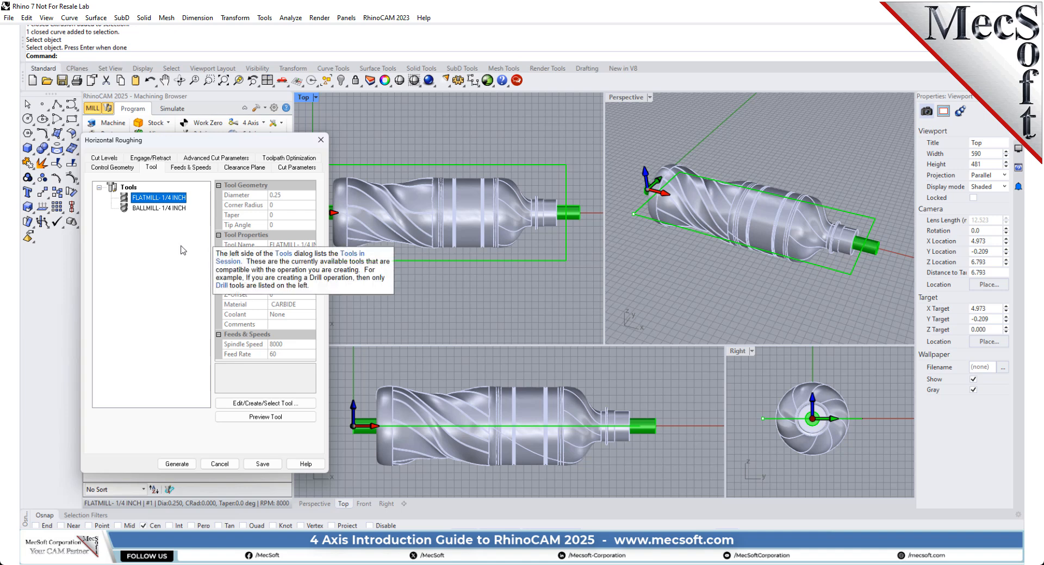
{"action": "left_click", "coordinate": [203, 168]}
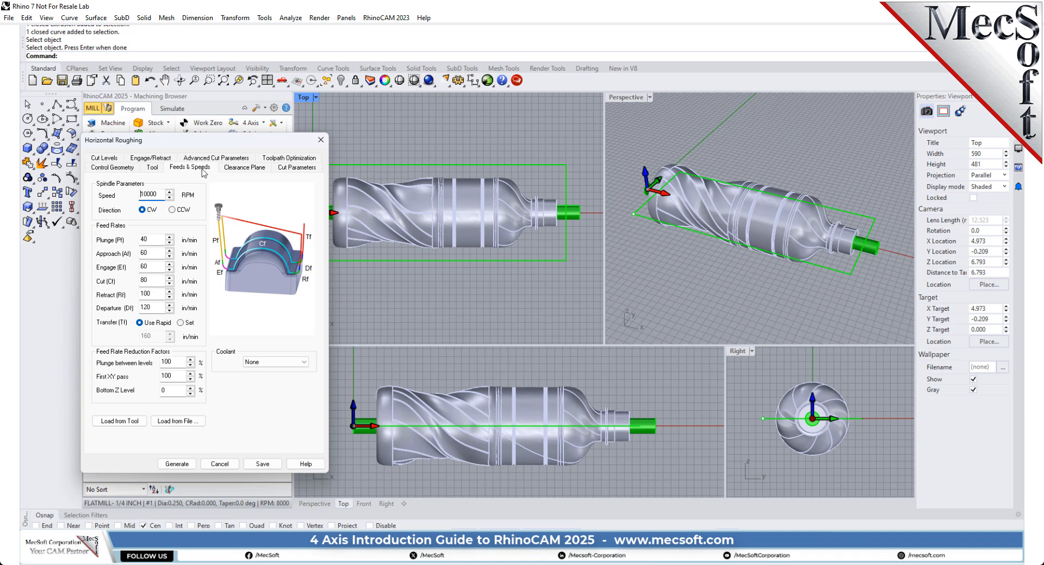
{"action": "left_click", "coordinate": [129, 425]}
{"action": "left_click_drag", "start_coordinate": [177, 140], "coordinate": [280, 130]}
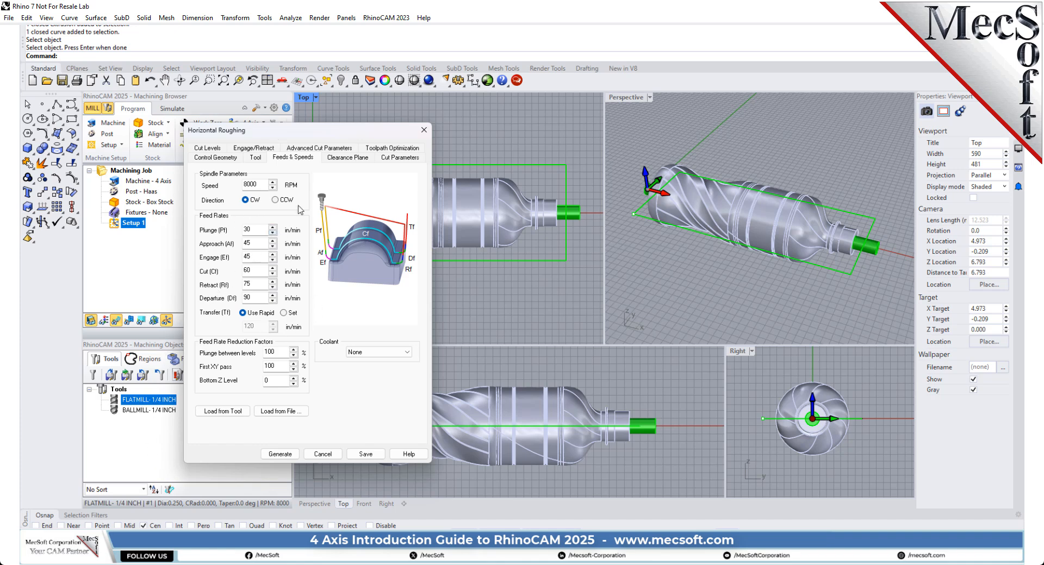
{"action": "left_click_drag", "start_coordinate": [320, 132], "coordinate": [233, 132]}
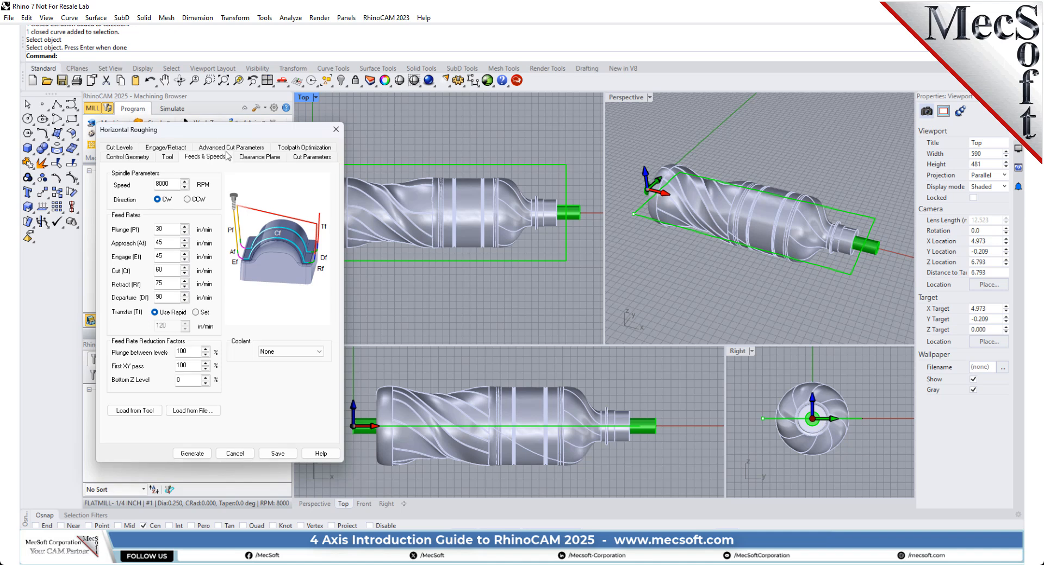
Step: Review the clearance plane definition and cut transfer method, and examine the clearance plane above the bottle in the Perspective view
{"action": "left_click", "coordinate": [255, 158]}
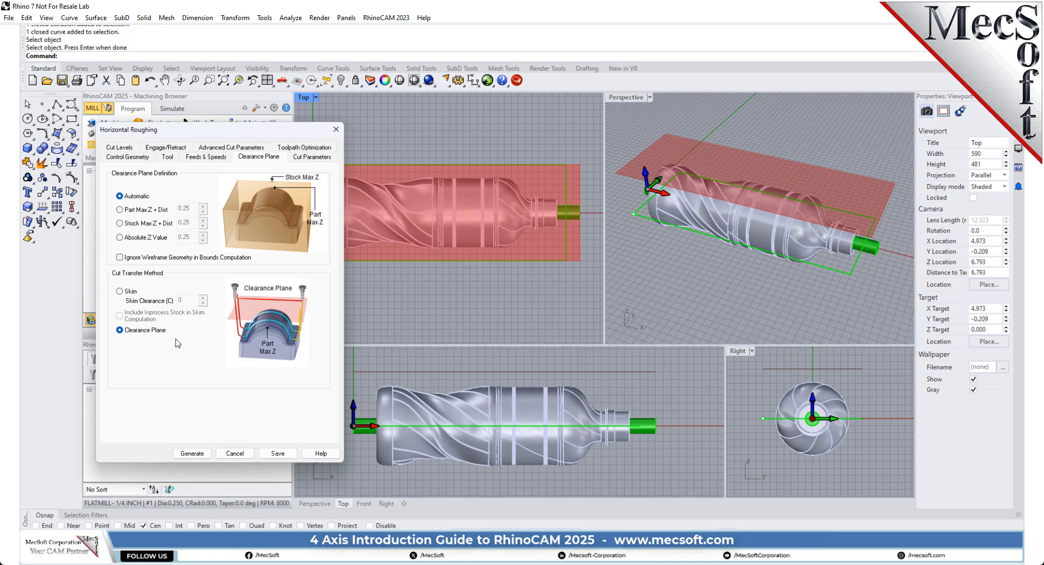
{"action": "mouse_move", "coordinate": [144, 336]}
{"action": "mouse_move", "coordinate": [140, 201]}
{"action": "mouse_move", "coordinate": [278, 184]}
{"action": "mouse_move", "coordinate": [138, 337]}
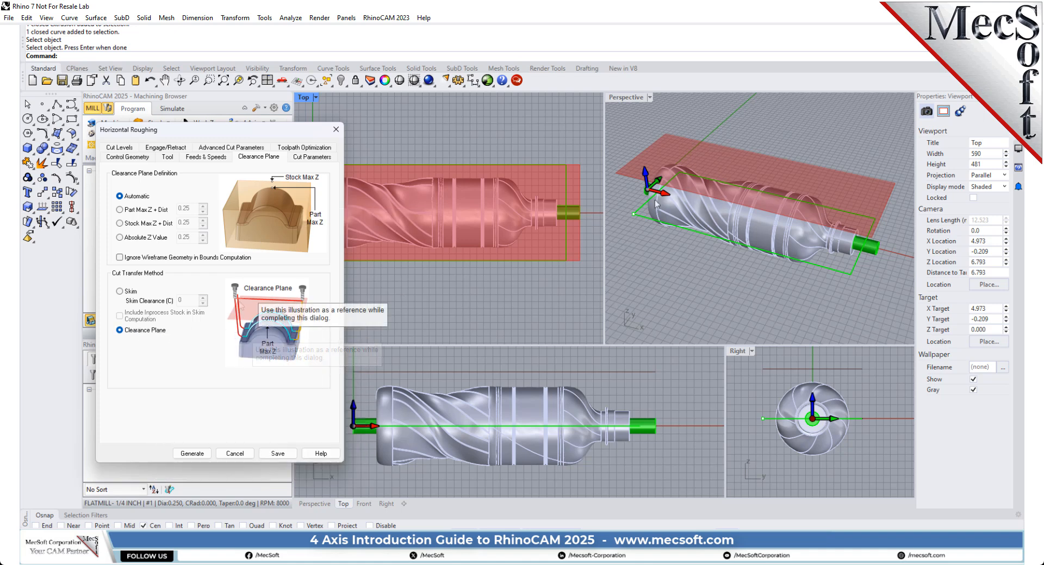
{"action": "right_click_drag", "start_coordinate": [655, 202], "coordinate": [673, 216]}
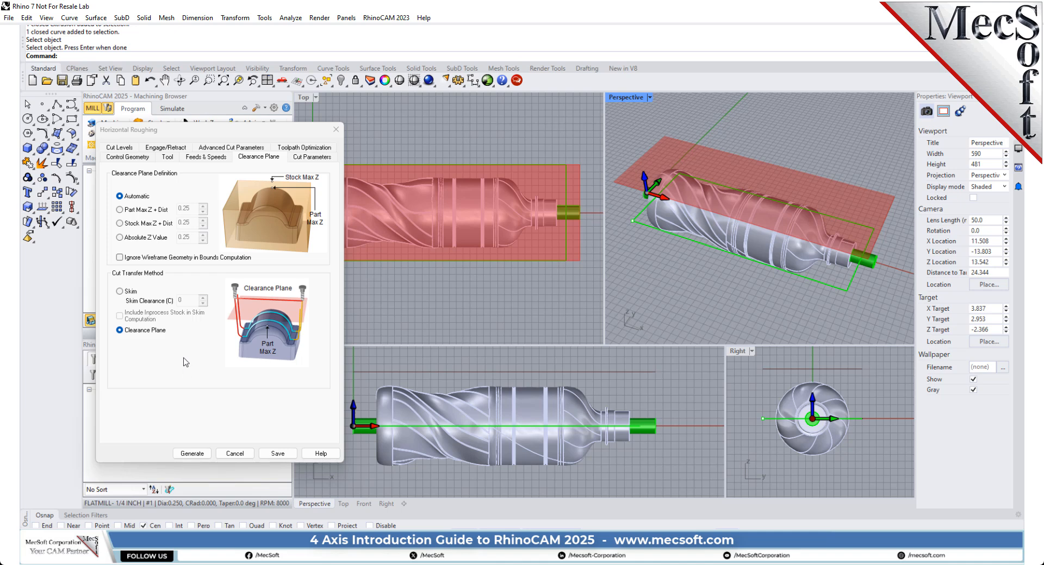
Step: Review the roughing tolerances and stock allowance, and set the stepover distance to 40% of the tool diameter
{"action": "left_click", "coordinate": [313, 158]}
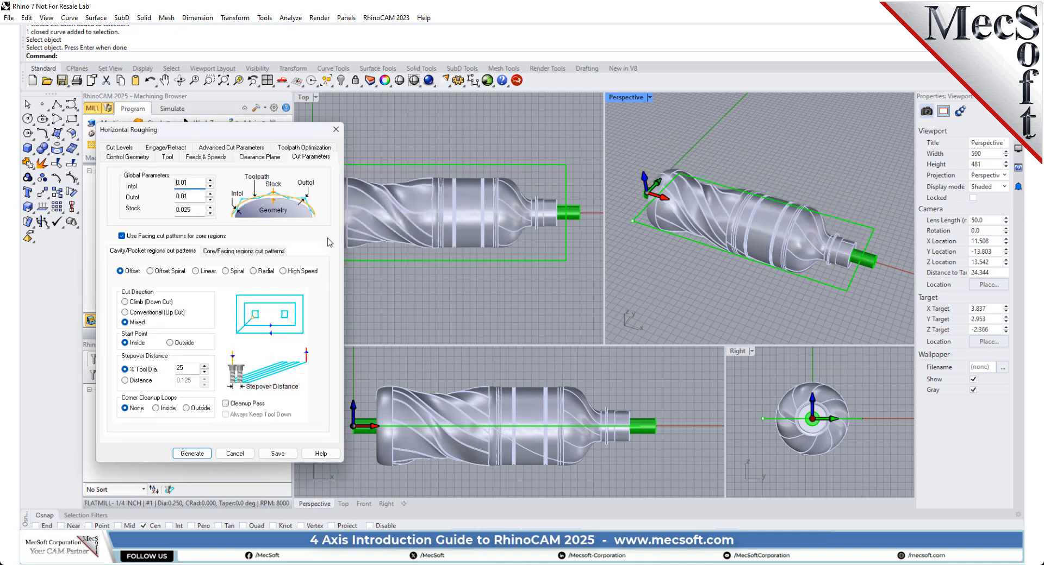
{"action": "double_click", "coordinate": [185, 183]}
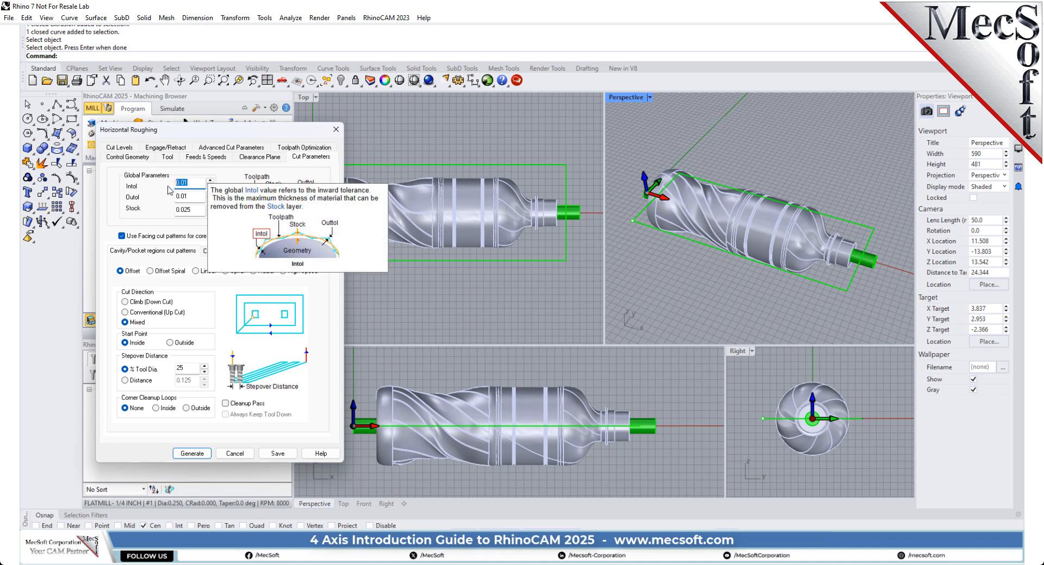
{"action": "double_click", "coordinate": [190, 196]}
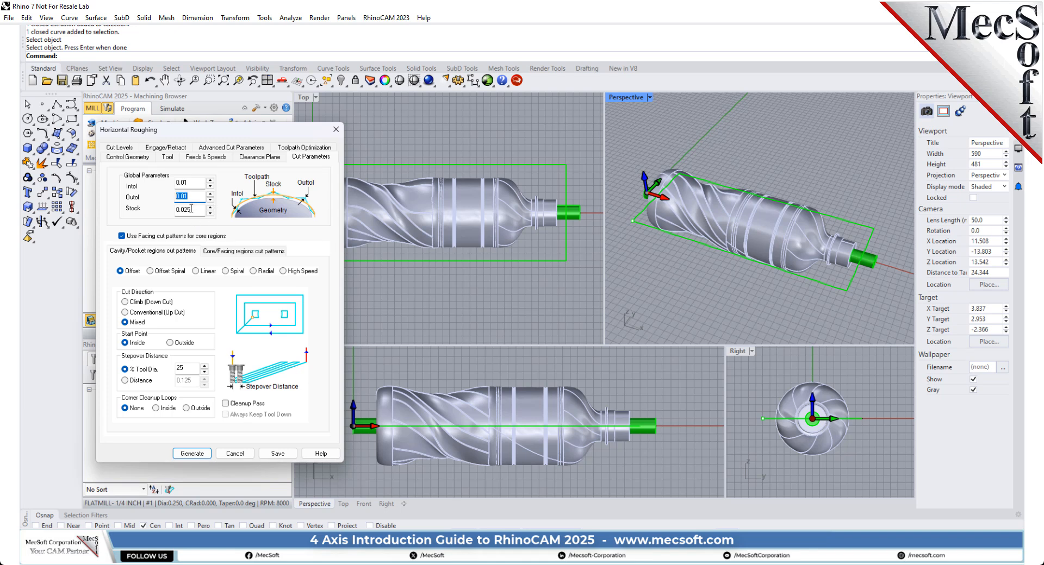
{"action": "double_click", "coordinate": [189, 210]}
{"action": "mouse_move", "coordinate": [193, 211]}
{"action": "left_click", "coordinate": [182, 369]}
{"action": "type", "text": "40"}
{"action": "left_click", "coordinate": [197, 382]}
{"action": "left_click", "coordinate": [125, 369]}
Step: Check the stepdown control and limit the roughing operation's bottom cut level to 0
{"action": "left_click", "coordinate": [126, 148]}
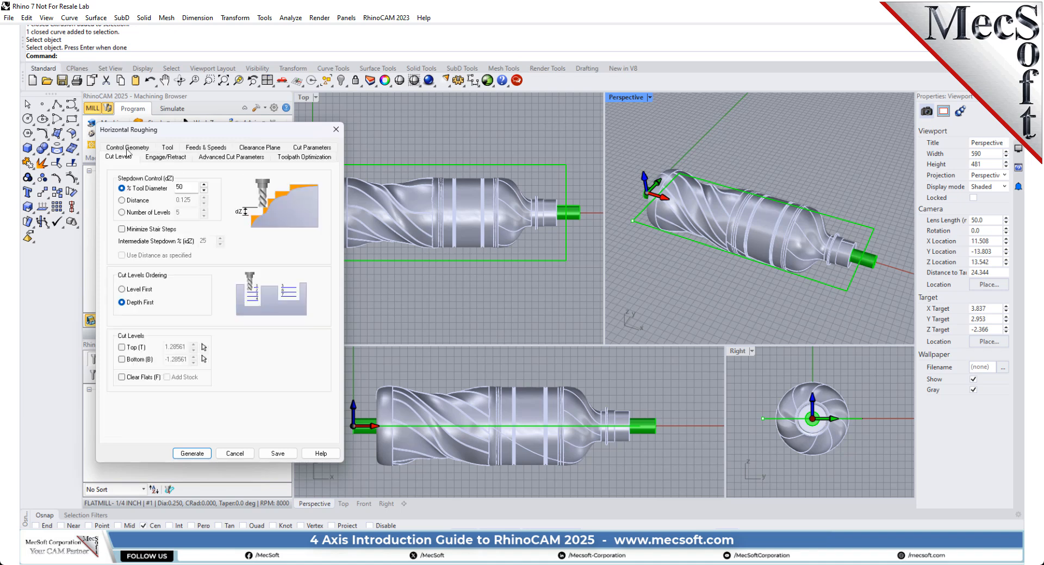
{"action": "double_click", "coordinate": [179, 187]}
{"action": "left_click", "coordinate": [298, 151]}
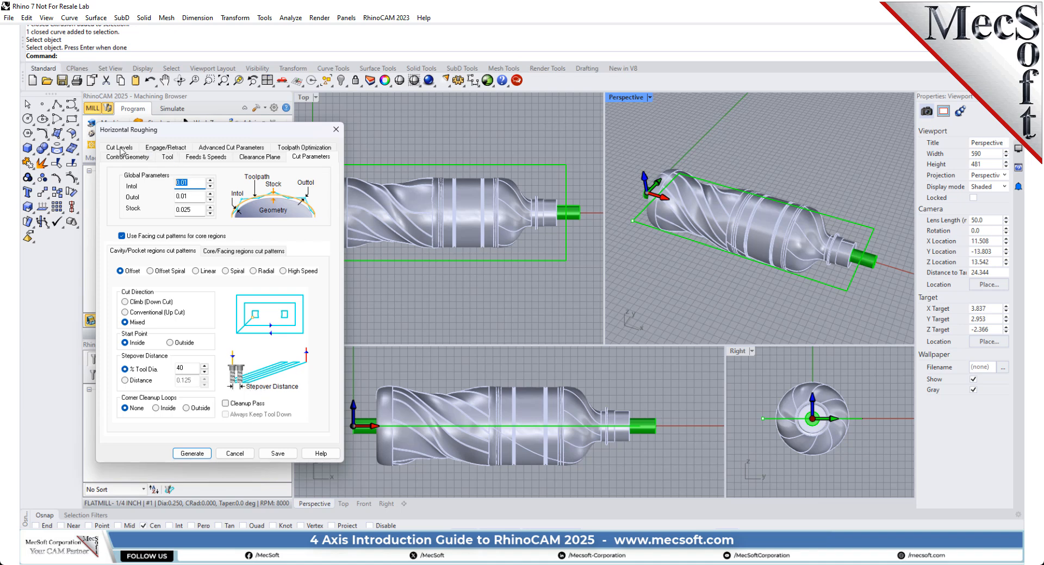
{"action": "left_click", "coordinate": [121, 149]}
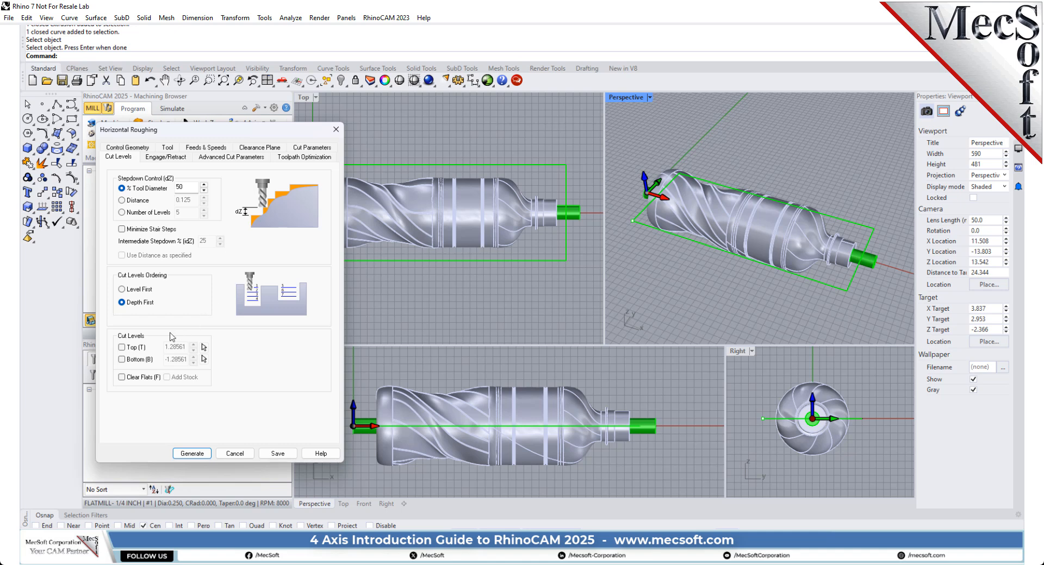
{"action": "left_click", "coordinate": [122, 359]}
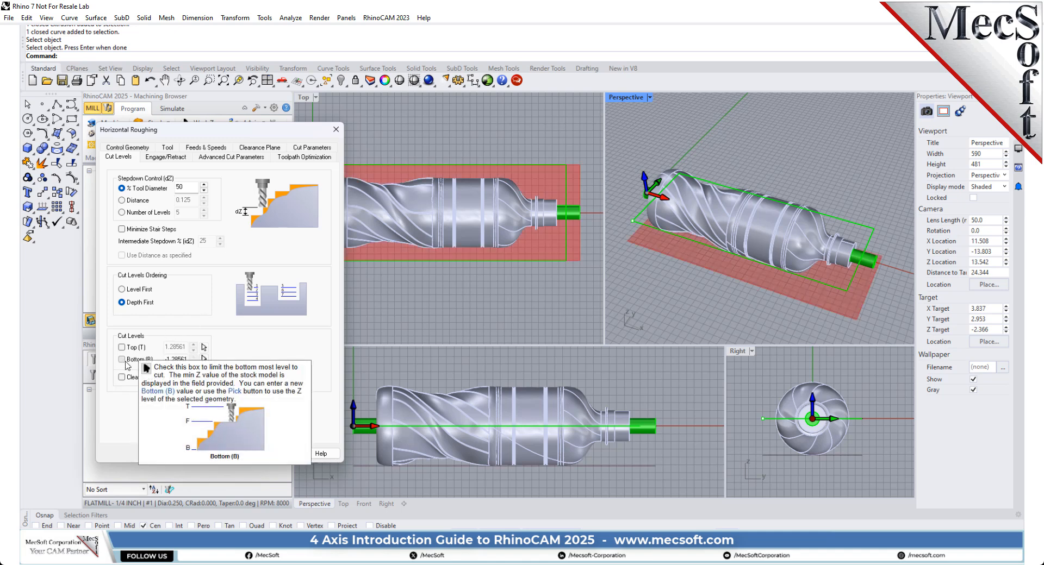
{"action": "left_click_drag", "start_coordinate": [187, 360], "coordinate": [157, 361]}
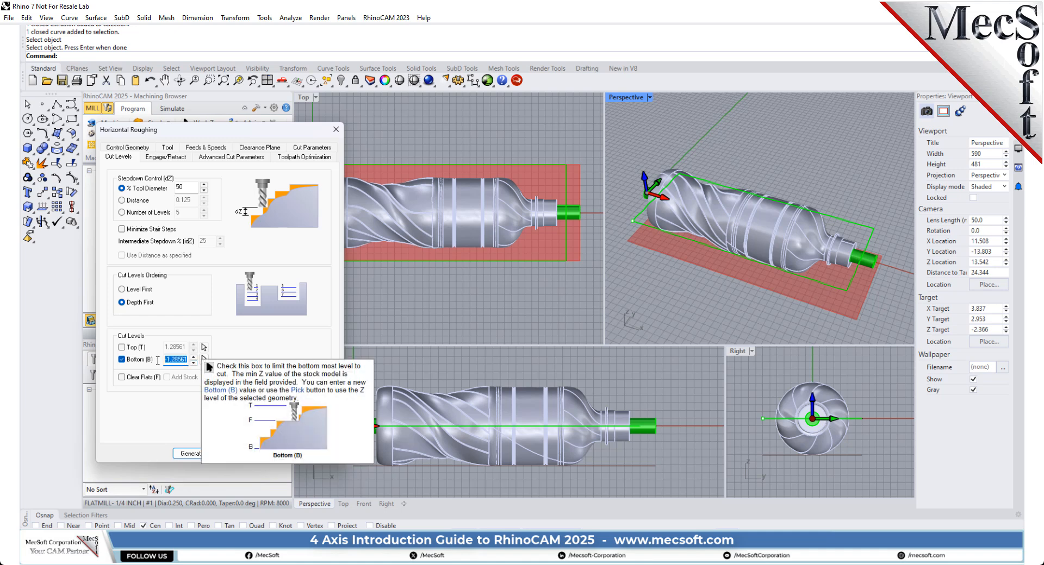
{"action": "type", "text": "0"}
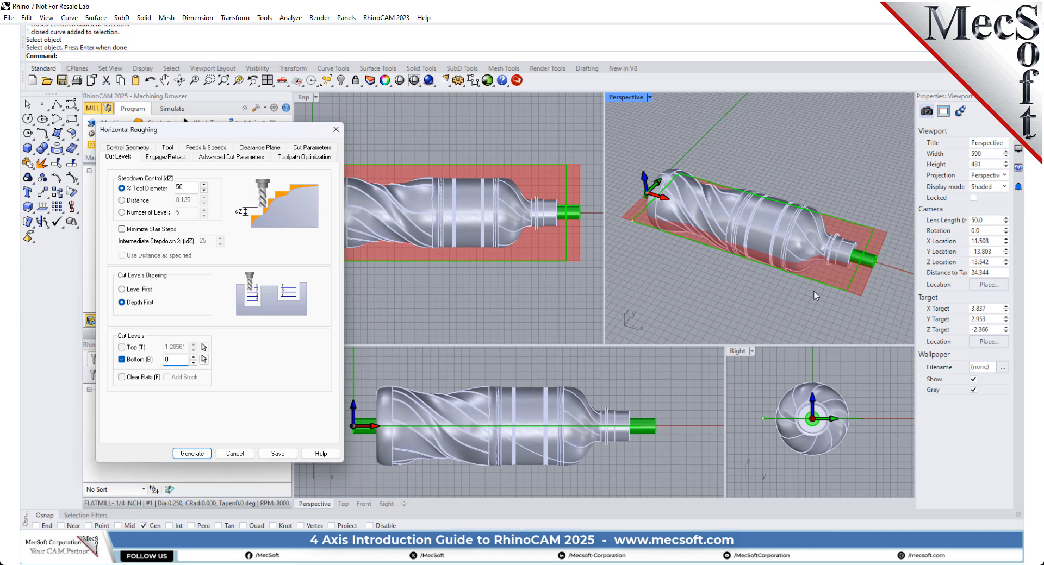
{"action": "mouse_move", "coordinate": [814, 292]}
{"action": "right_mouse_down"}
{"action": "mouse_move", "coordinate": [834, 253]}
{"action": "mouse_move", "coordinate": [818, 236]}
{"action": "mouse_move", "coordinate": [829, 259]}
{"action": "mouse_move", "coordinate": [797, 288]}
{"action": "right_mouse_up"}
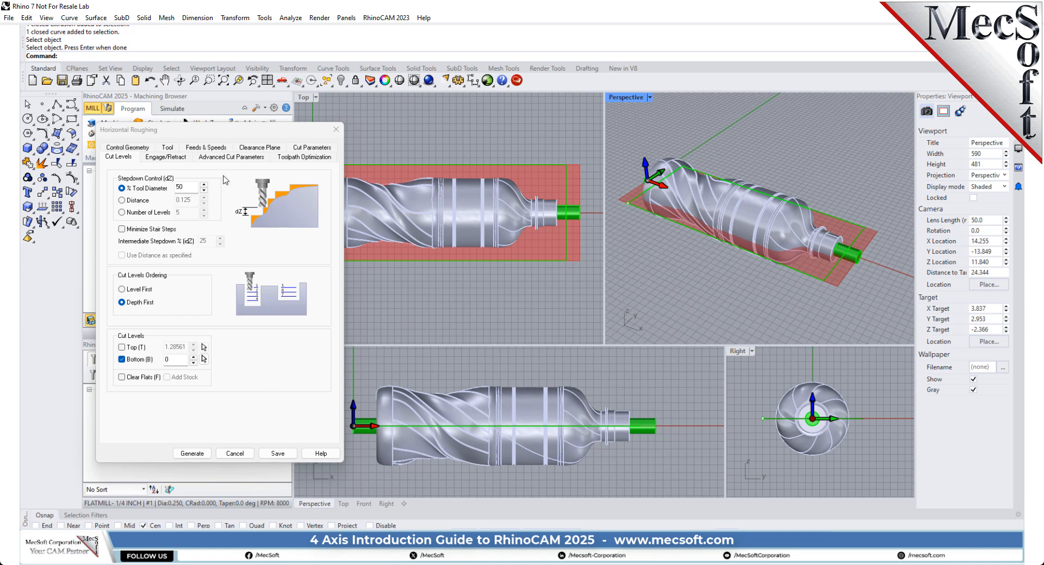
Step: Widen the Perspective view of the bottle and set the in-material engage/retract ramp to Path
{"action": "left_click", "coordinate": [170, 157]}
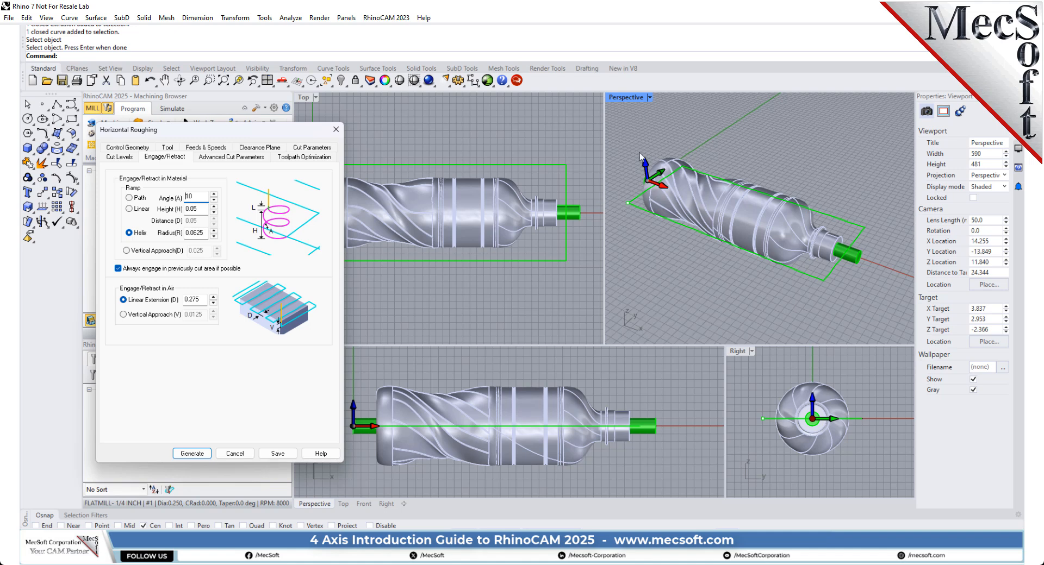
{"action": "left_click_drag", "start_coordinate": [604, 157], "coordinate": [348, 163]}
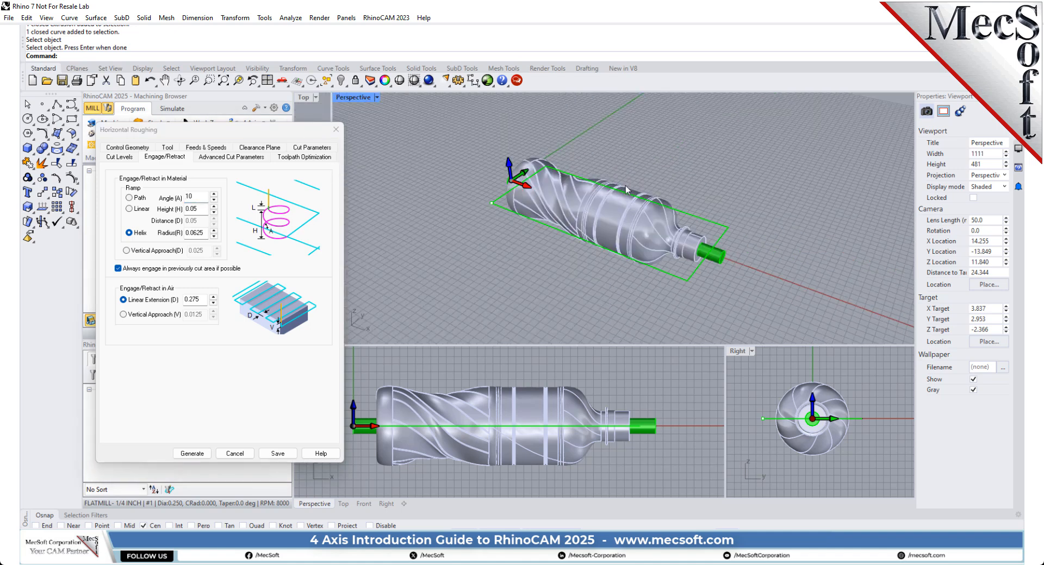
{"action": "scroll", "coordinate": [595, 181], "scroll_direction": "up", "scroll_amount": 2}
{"action": "scroll", "coordinate": [595, 182], "scroll_direction": "up", "scroll_amount": 2}
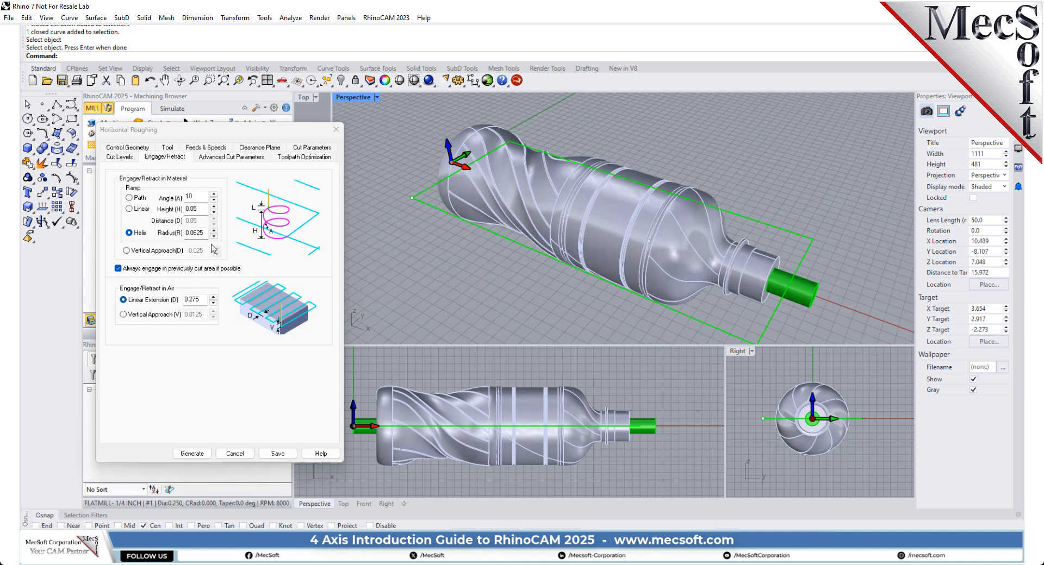
{"action": "left_click", "coordinate": [140, 199]}
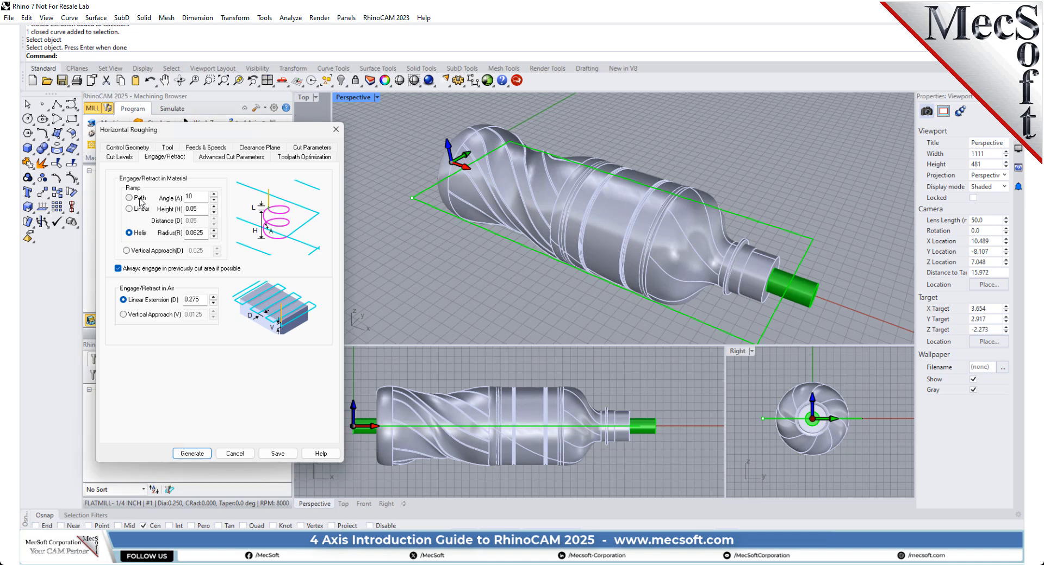
{"action": "double_click", "coordinate": [189, 197]}
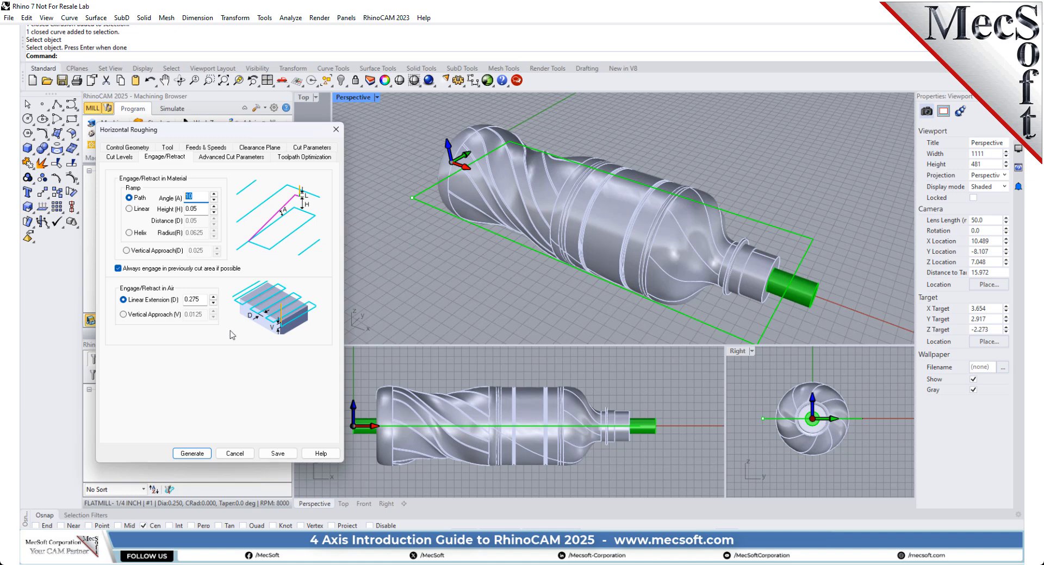
Step: Review the option to always engage in previously cut areas and the linear extension for engaging in air
{"action": "left_click", "coordinate": [118, 269]}
{"action": "left_click", "coordinate": [118, 268]}
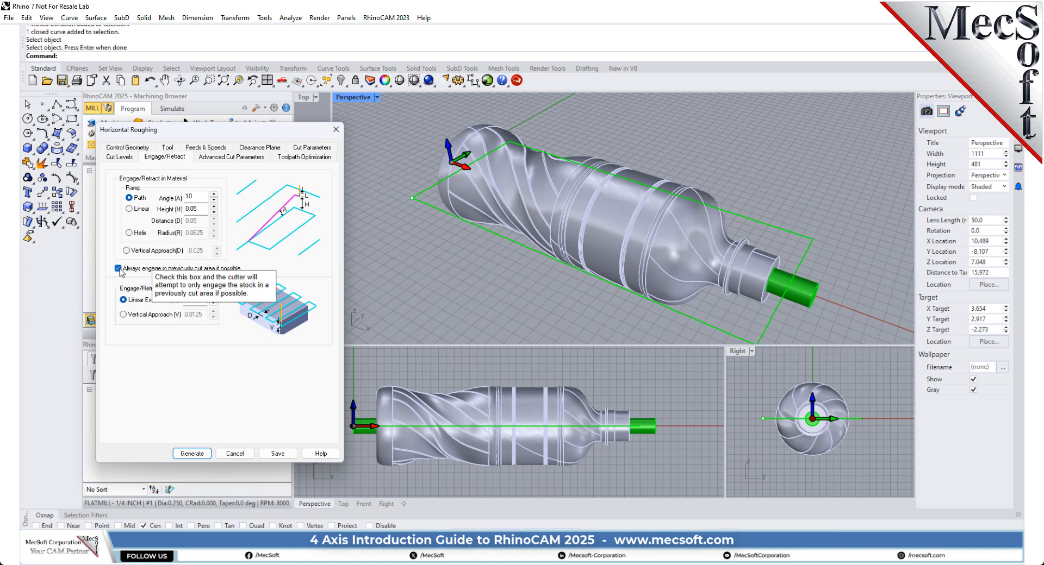
{"action": "right_click_drag", "start_coordinate": [492, 332], "coordinate": [403, 338]}
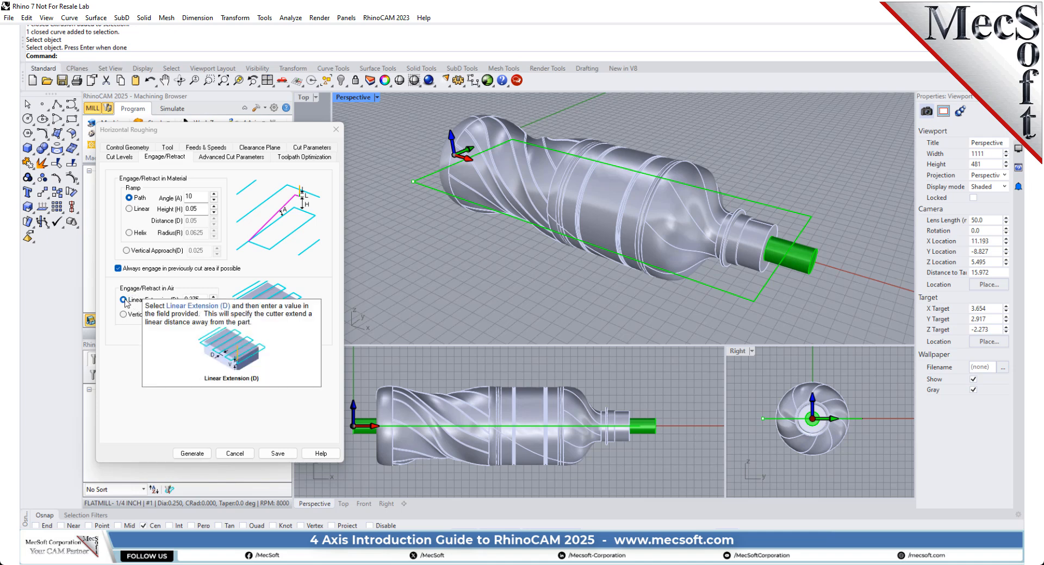
{"action": "left_click", "coordinate": [205, 299]}
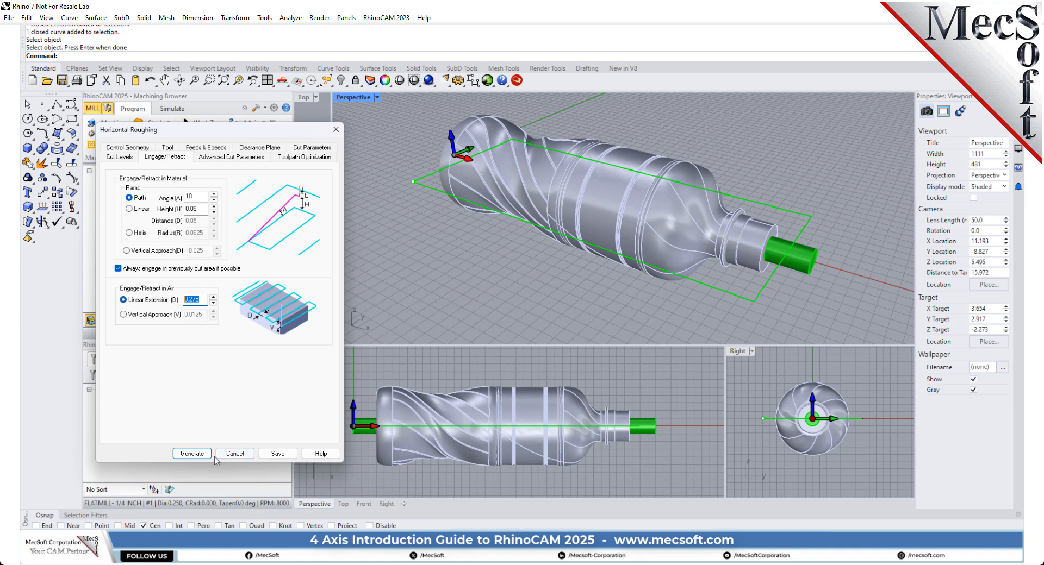
Step: Generate the horizontal roughing toolpath and inspect it over the upper half of the bottle, hiding it briefly and showing it again
{"action": "left_click", "coordinate": [192, 453]}
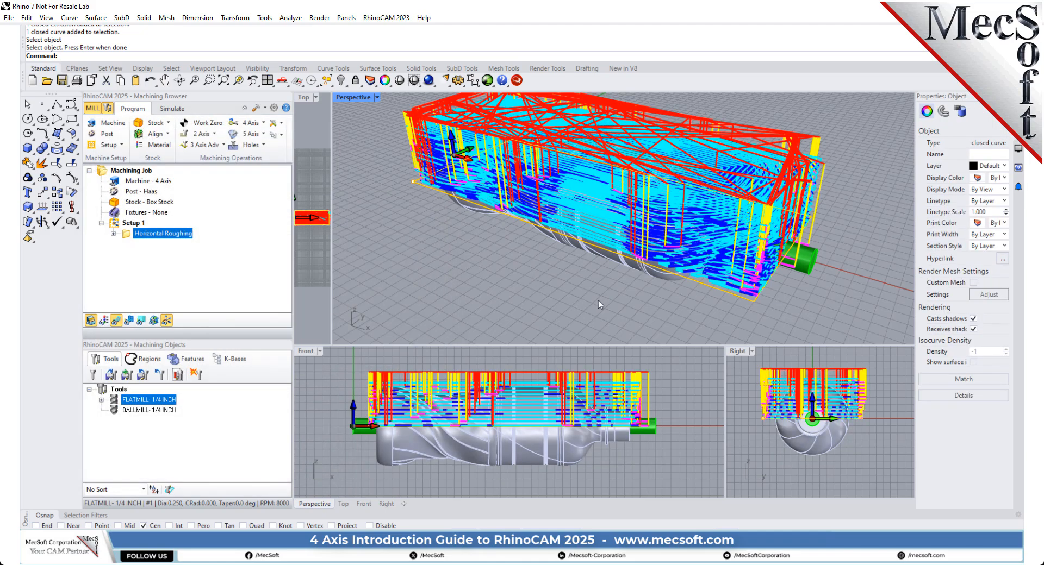
{"action": "right_click_drag", "start_coordinate": [549, 276], "coordinate": [598, 232]}
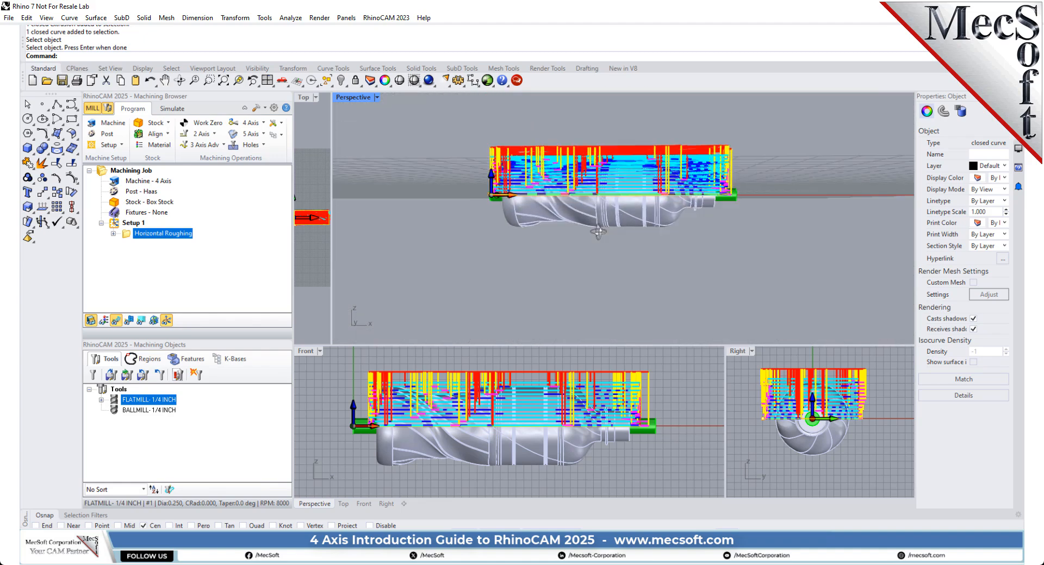
{"action": "left_click", "coordinate": [116, 320]}
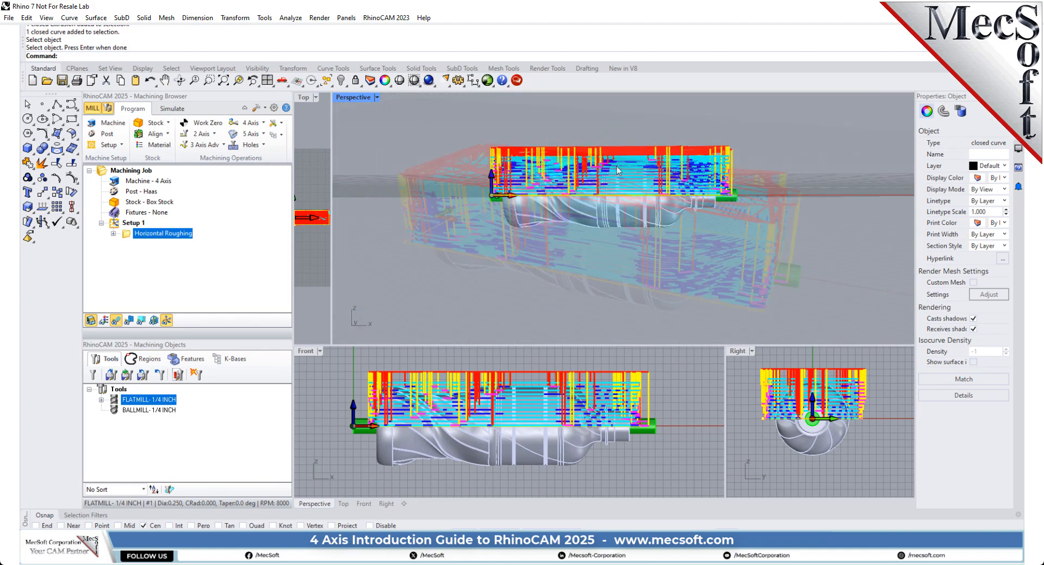
{"action": "left_click", "coordinate": [116, 319]}
{"action": "scroll", "coordinate": [620, 168], "scroll_direction": "down", "scroll_amount": 2}
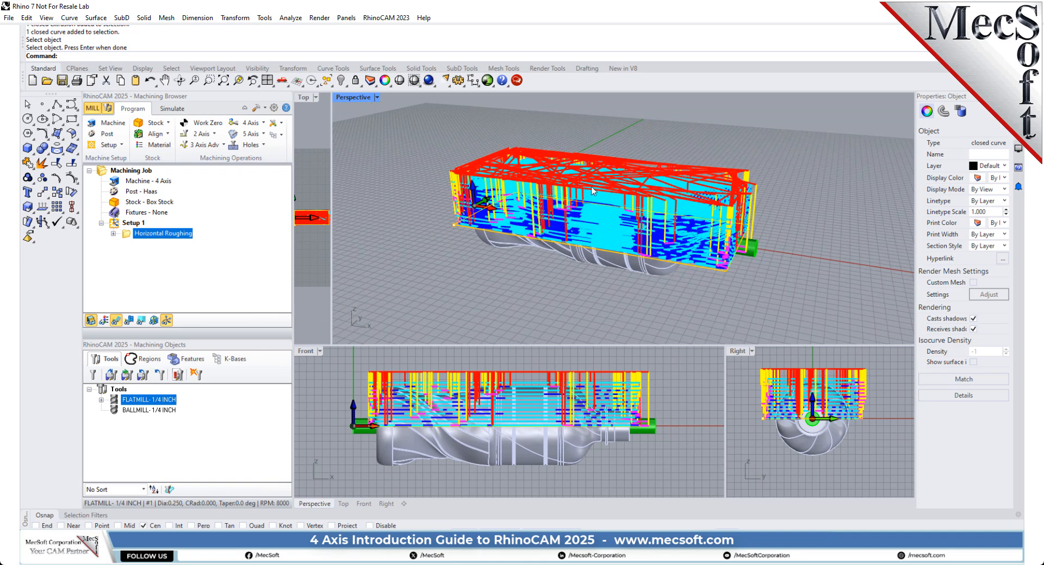
{"action": "scroll", "coordinate": [568, 190], "scroll_direction": "up", "scroll_amount": 2}
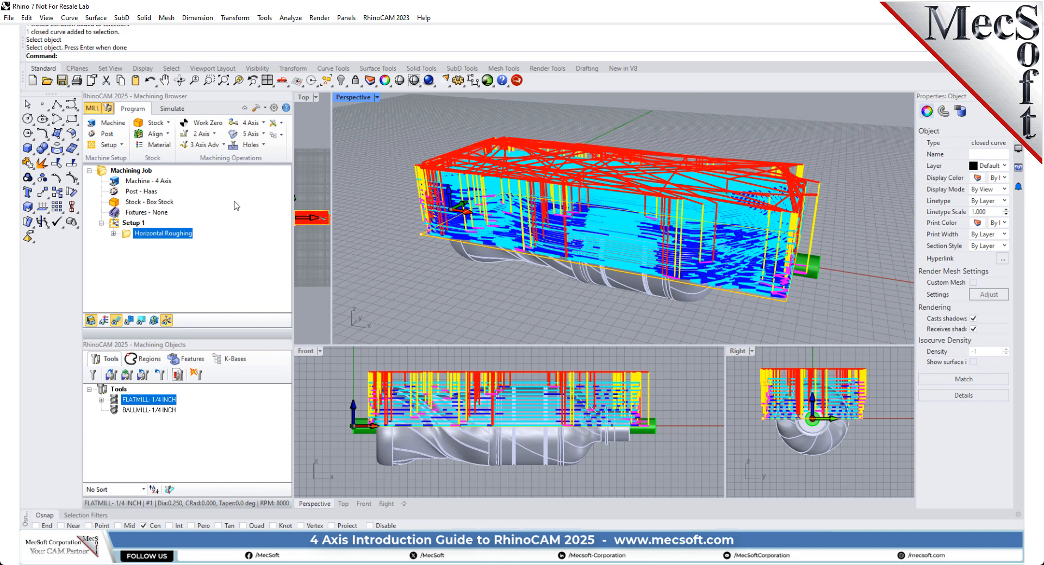
Step: Set the simulation accuracy to Fine in the simulation preferences and raise the simulation speed to its maximum
{"action": "left_click", "coordinate": [173, 109]}
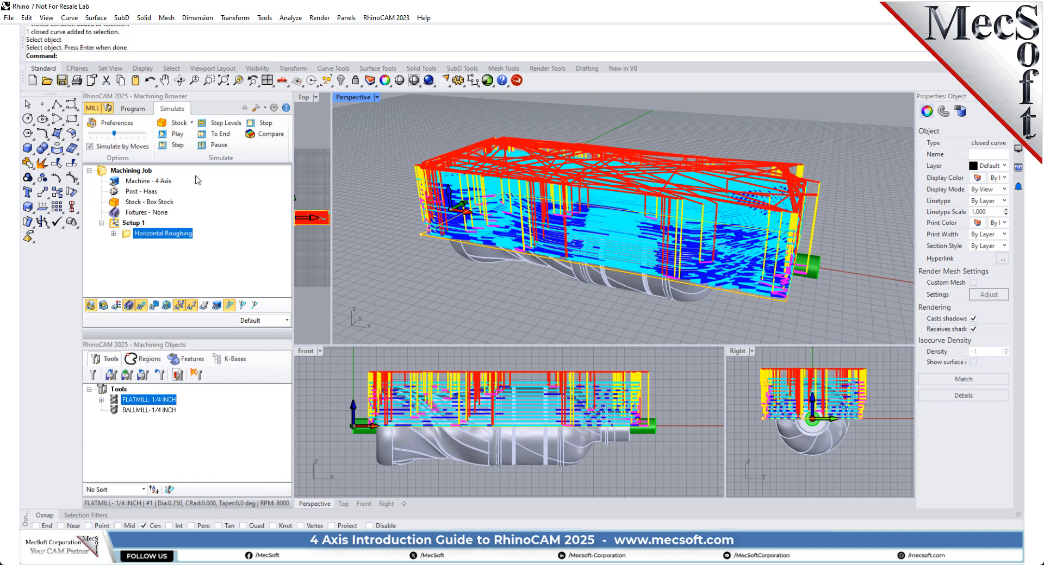
{"action": "left_click", "coordinate": [125, 126]}
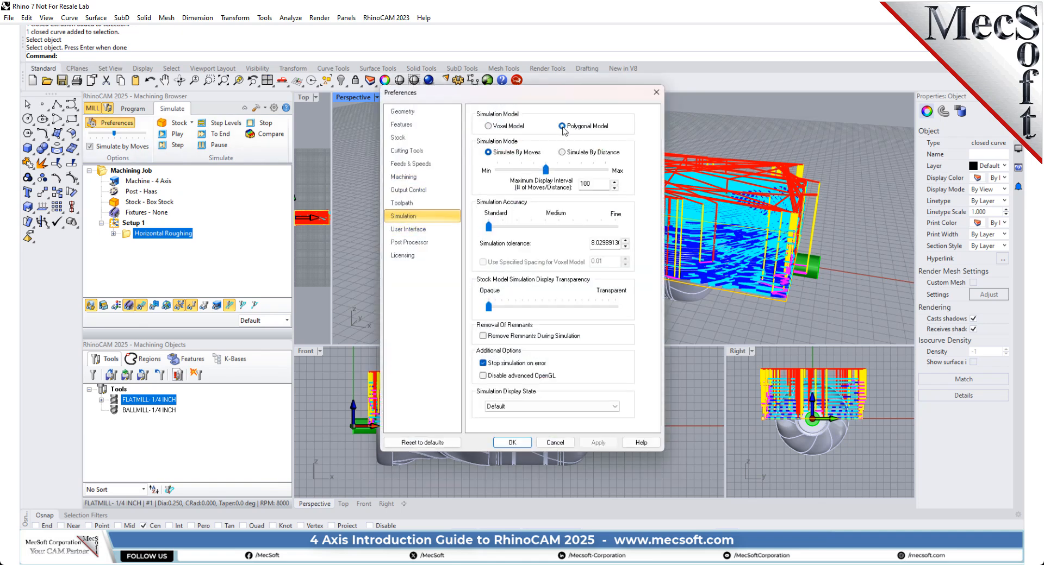
{"action": "mouse_move", "coordinate": [563, 129]}
{"action": "left_click_drag", "start_coordinate": [489, 227], "coordinate": [638, 231]}
{"action": "left_click", "coordinate": [521, 443]}
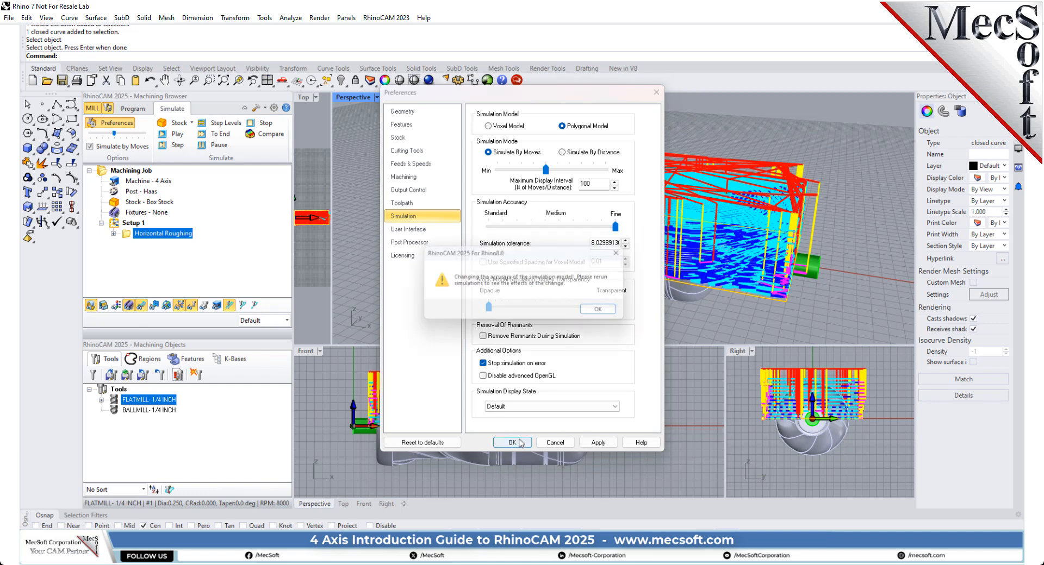
{"action": "left_click", "coordinate": [604, 312]}
{"action": "left_click_drag", "start_coordinate": [115, 137], "coordinate": [152, 142]}
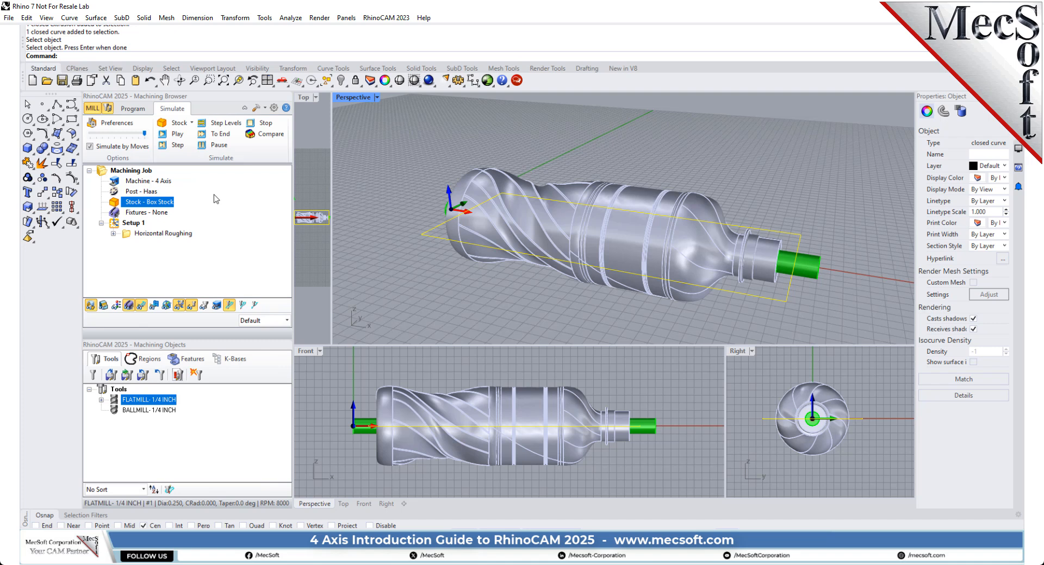
Step: Simulate the Horizontal Roughing operation in Setup 1 and hide its toolpath to inspect the cut stock
{"action": "left_click", "coordinate": [130, 234]}
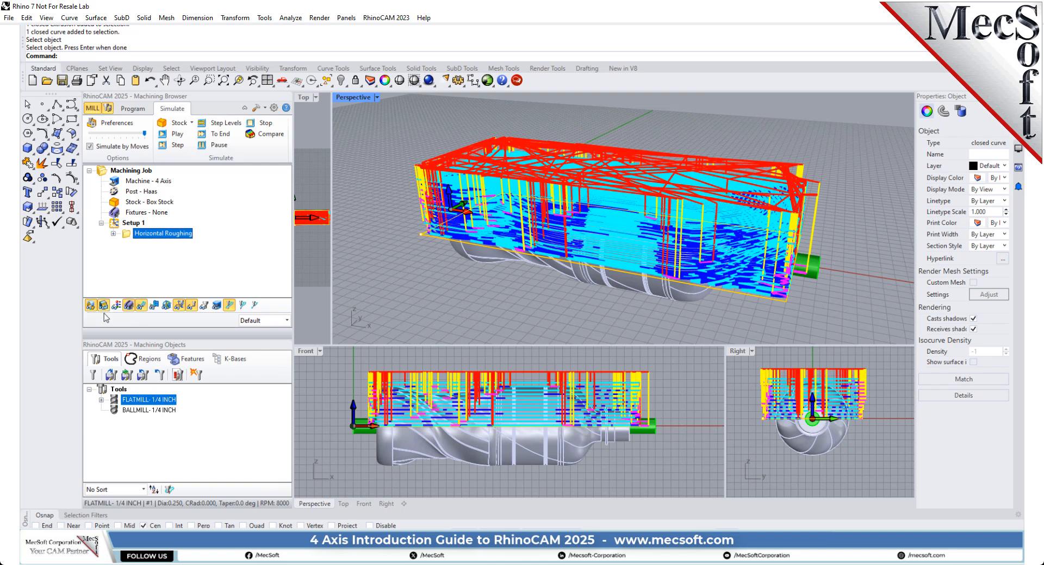
{"action": "left_click", "coordinate": [177, 135]}
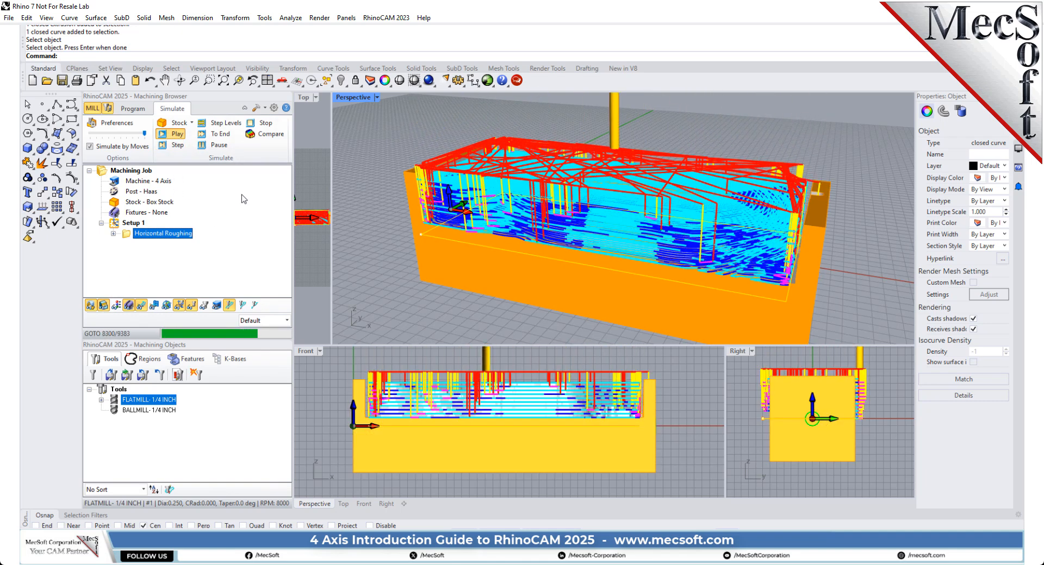
{"action": "left_click", "coordinate": [141, 306]}
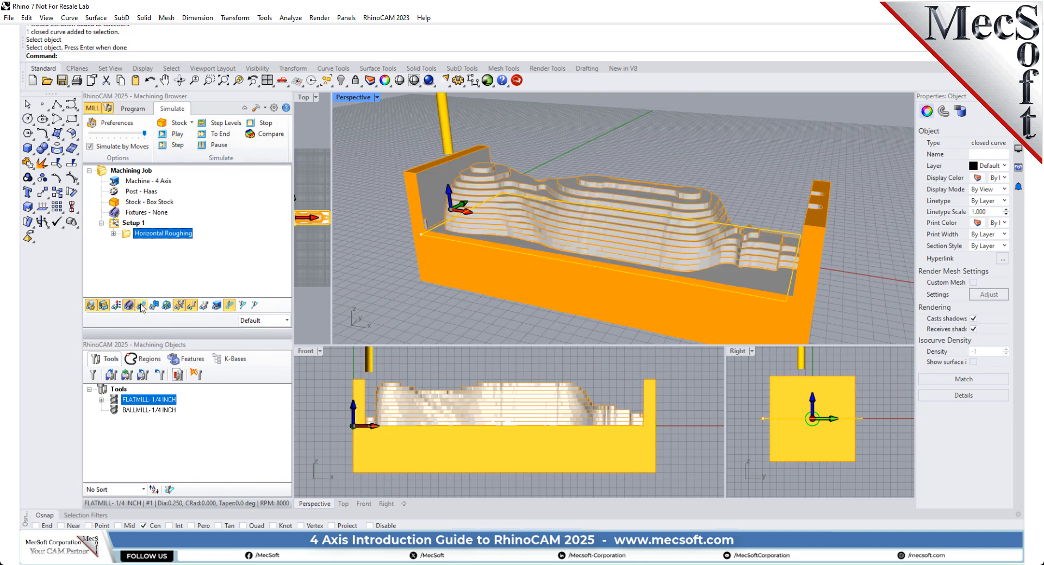
{"action": "left_click", "coordinate": [141, 306]}
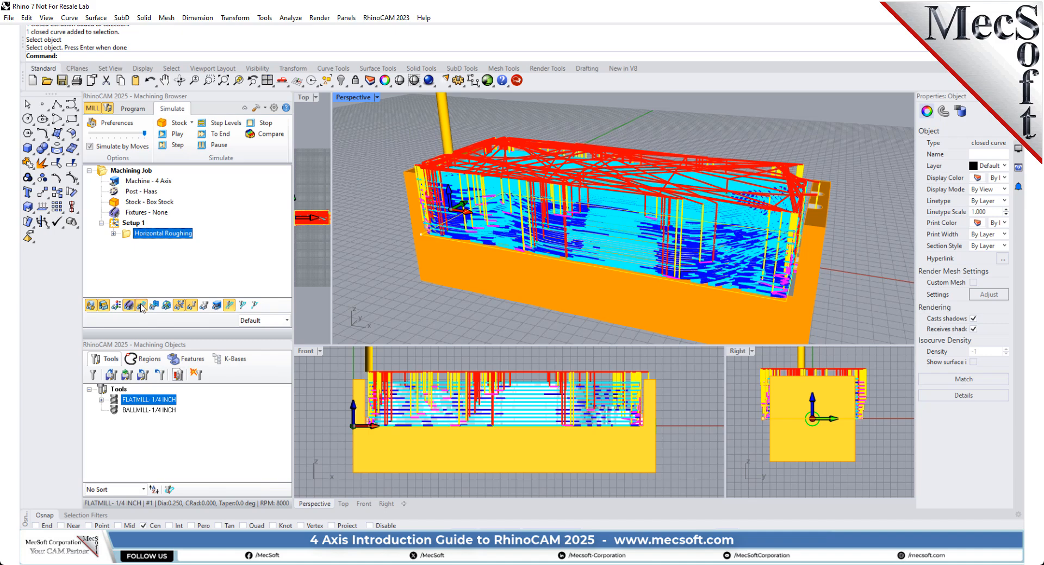
{"action": "left_click", "coordinate": [141, 306]}
{"action": "left_click", "coordinate": [637, 144]}
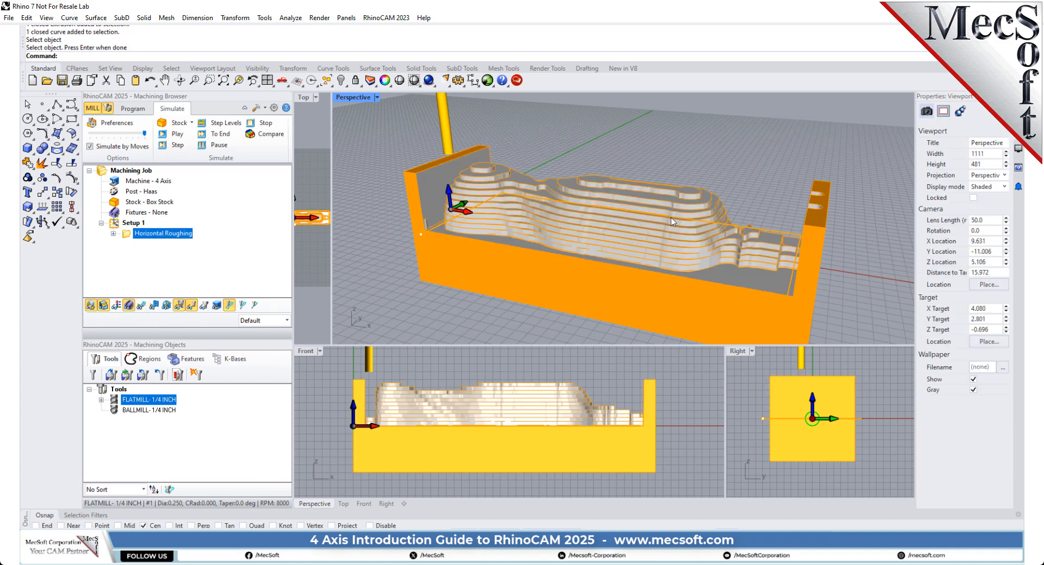
{"action": "right_click_drag", "start_coordinate": [673, 223], "coordinate": [645, 201]}
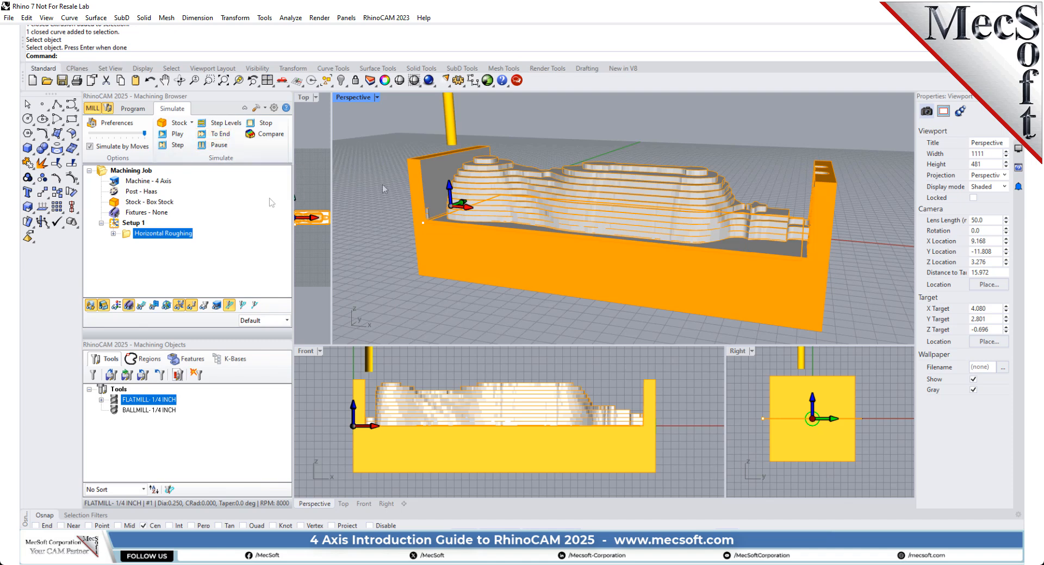
{"action": "scroll", "coordinate": [451, 175], "scroll_direction": "down", "scroll_amount": 2}
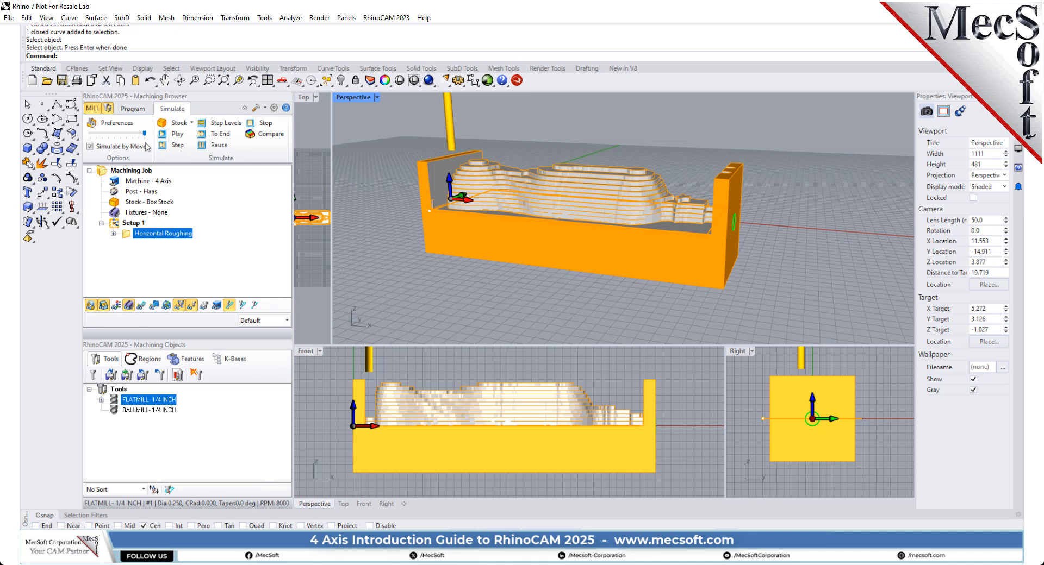
Step: Add a Rotate Table setup with a 180-degree counter-clockwise table rotation and inspect its coordinate system at the base end of the bottle
{"action": "left_click", "coordinate": [136, 110]}
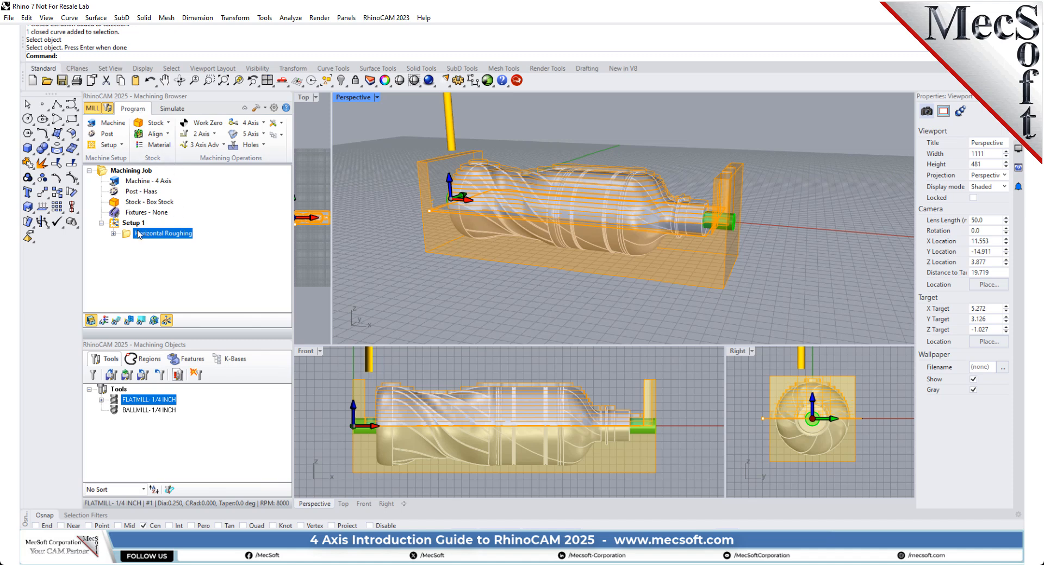
{"action": "left_click", "coordinate": [121, 144]}
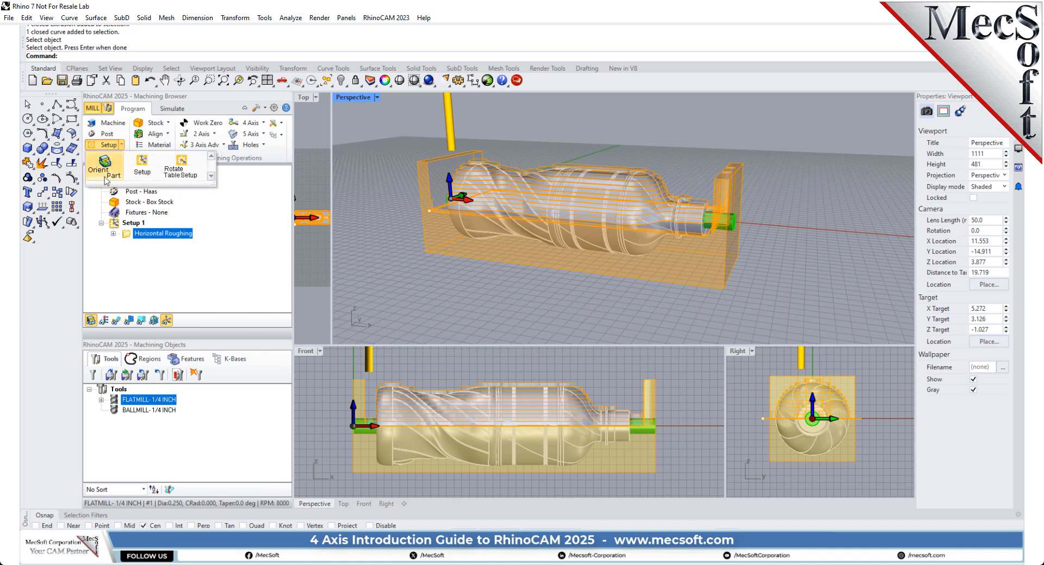
{"action": "left_click", "coordinate": [188, 169]}
{"action": "left_click_drag", "start_coordinate": [203, 115], "coordinate": [342, 115]}
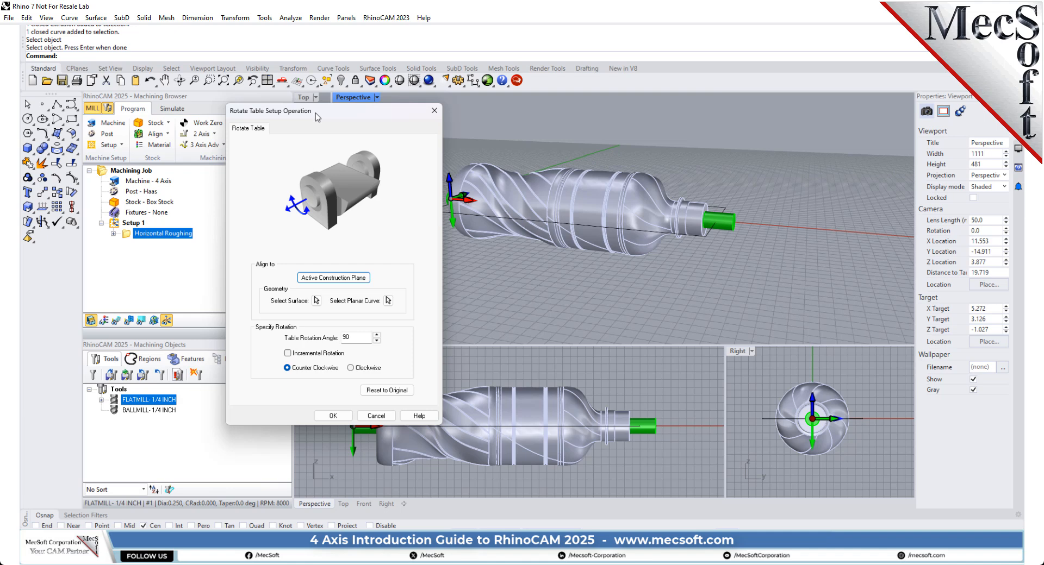
{"action": "double_click", "coordinate": [345, 338]}
{"action": "type", "text": "180"}
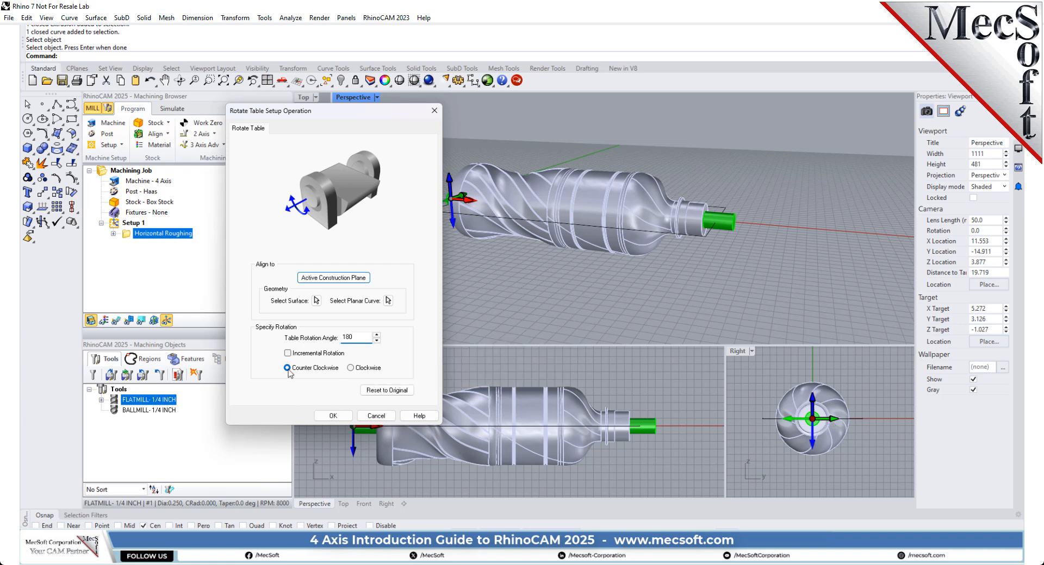
{"action": "left_click", "coordinate": [333, 416]}
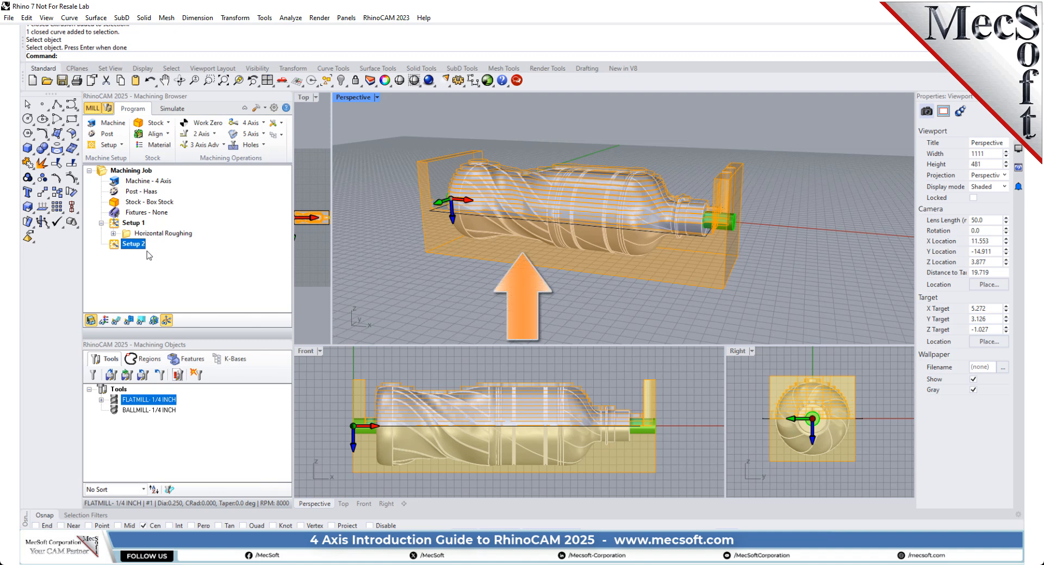
{"action": "right_click_drag", "start_coordinate": [418, 237], "coordinate": [508, 232]}
{"action": "scroll", "coordinate": [543, 229], "scroll_direction": "up", "scroll_amount": 2}
{"action": "scroll", "coordinate": [532, 223], "scroll_direction": "up", "scroll_amount": 4}
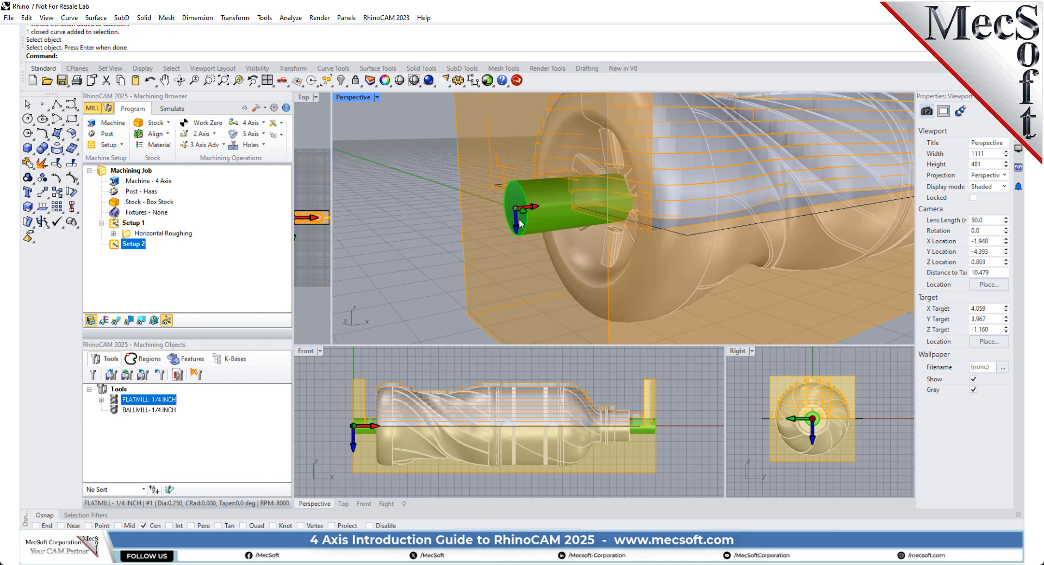
{"action": "scroll", "coordinate": [468, 223], "scroll_direction": "down", "scroll_amount": 8}
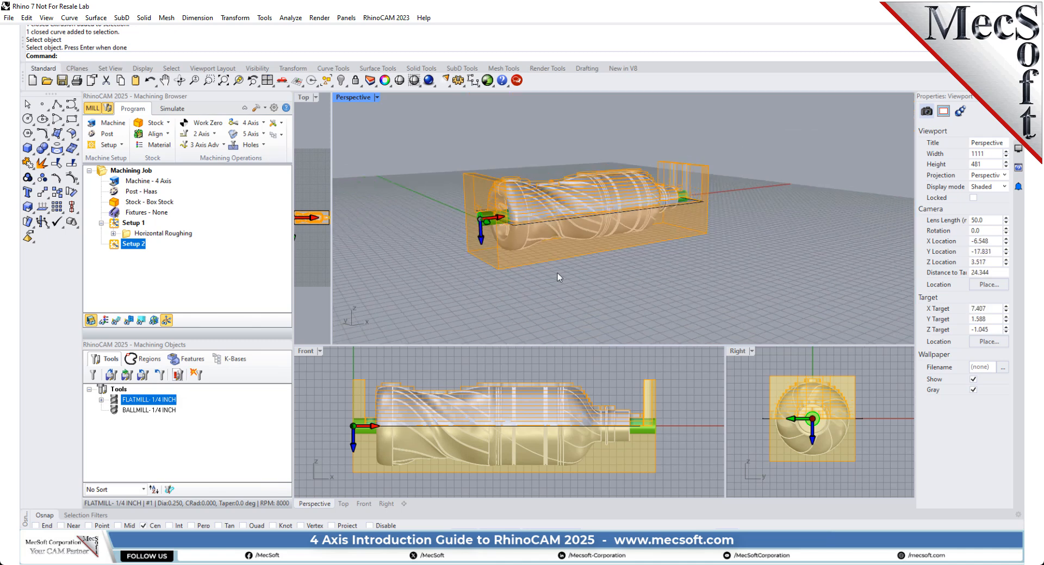
Step: Copy the Horizontal Roughing operation from Setup 1, paste it into Setup 2, and expand Setup 2
{"action": "left_click", "coordinate": [130, 234]}
{"action": "right_click", "coordinate": [179, 235]}
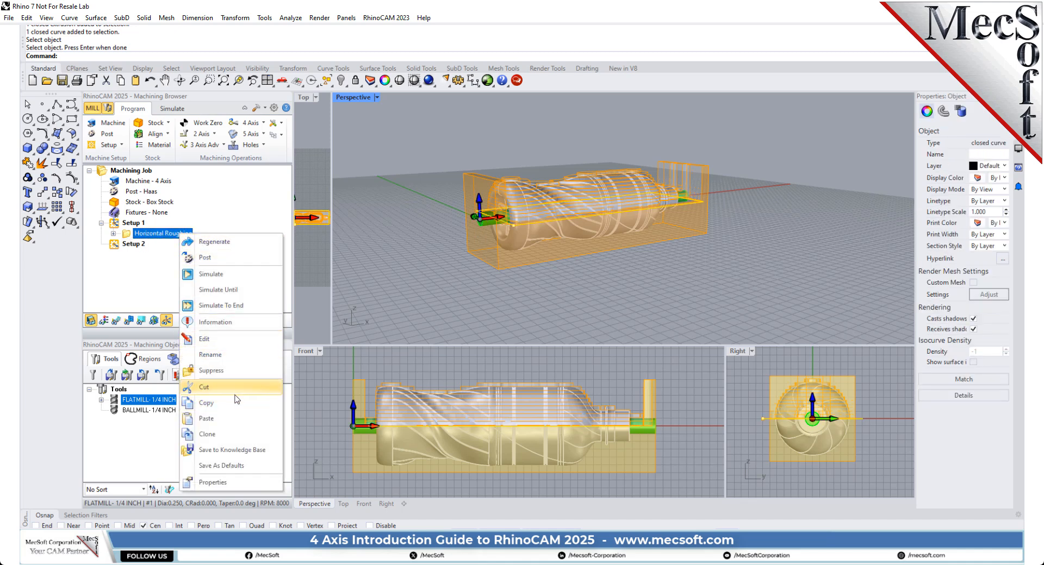
{"action": "left_click", "coordinate": [232, 408]}
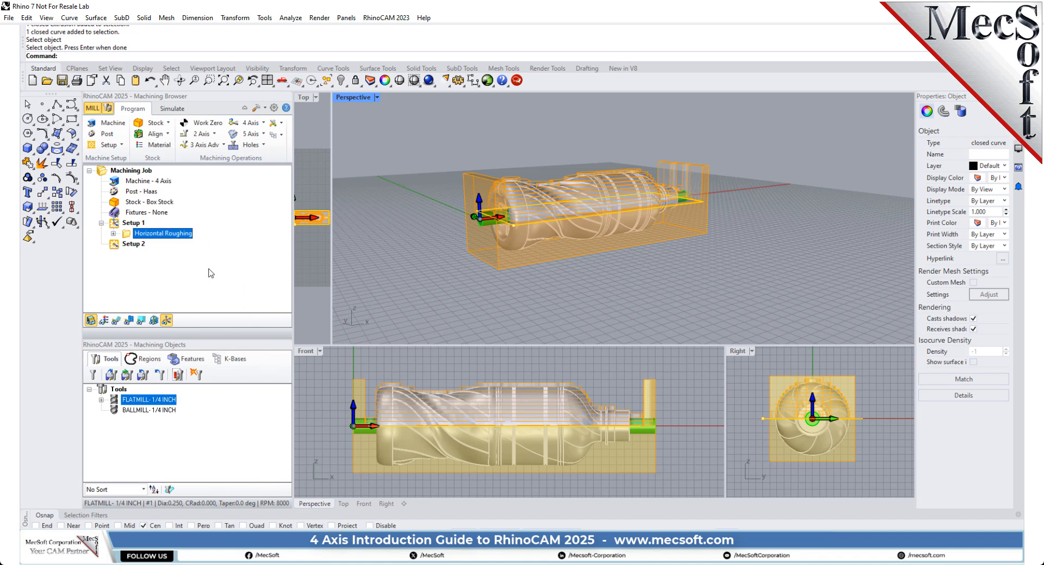
{"action": "left_click", "coordinate": [116, 247]}
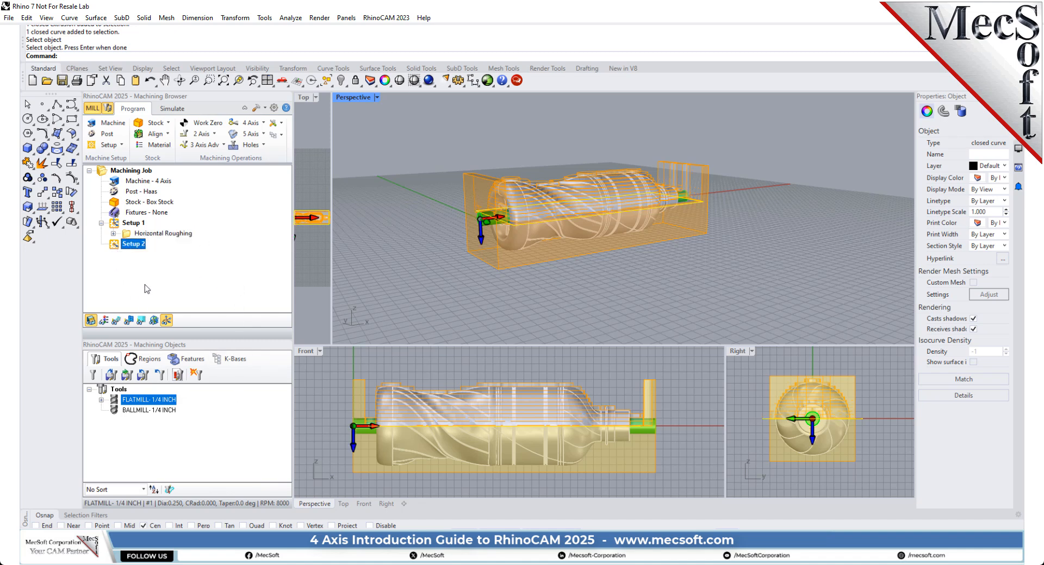
{"action": "right_click", "coordinate": [141, 246]}
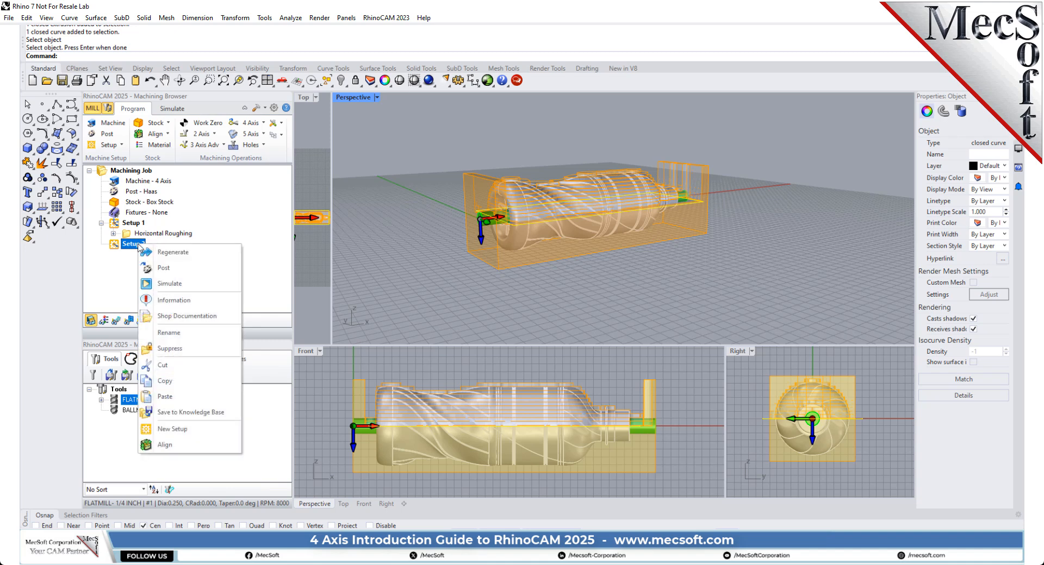
{"action": "left_click", "coordinate": [165, 396]}
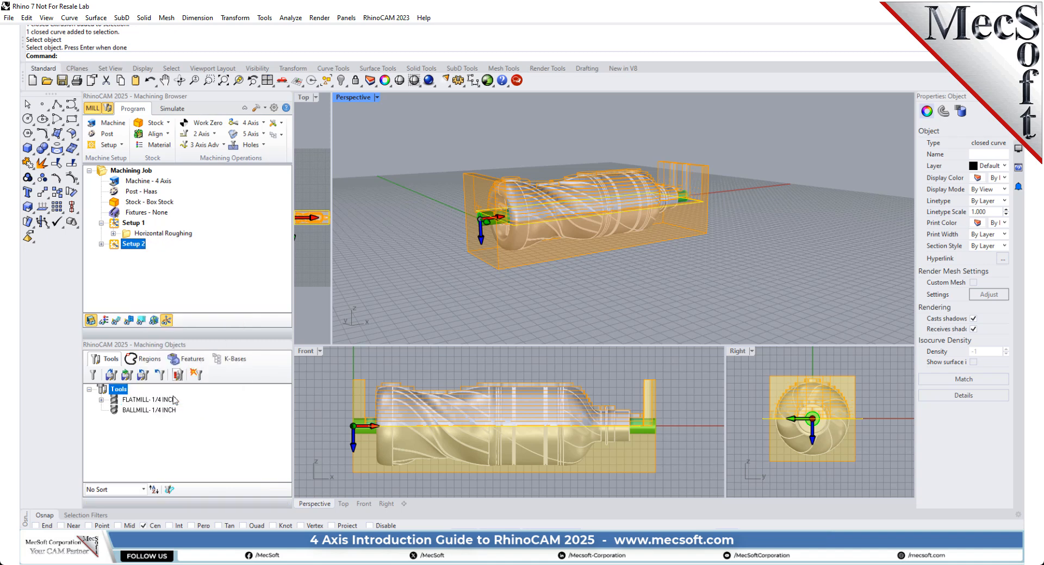
{"action": "left_click", "coordinate": [101, 244]}
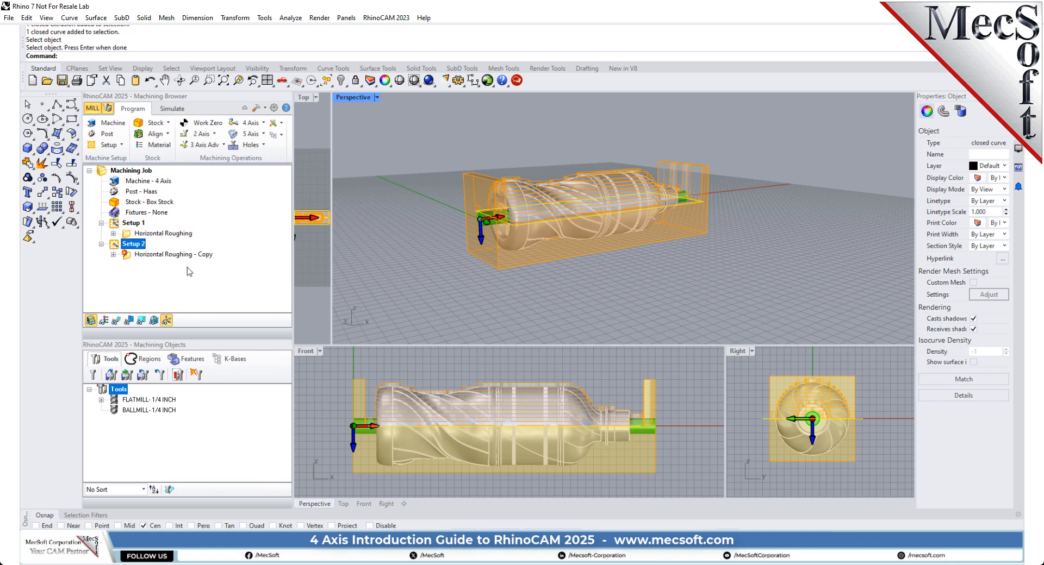
Step: Regenerate the copied Horizontal Roughing toolpath in Setup 2, keeping the same rectangular machining region
{"action": "left_click", "coordinate": [158, 255]}
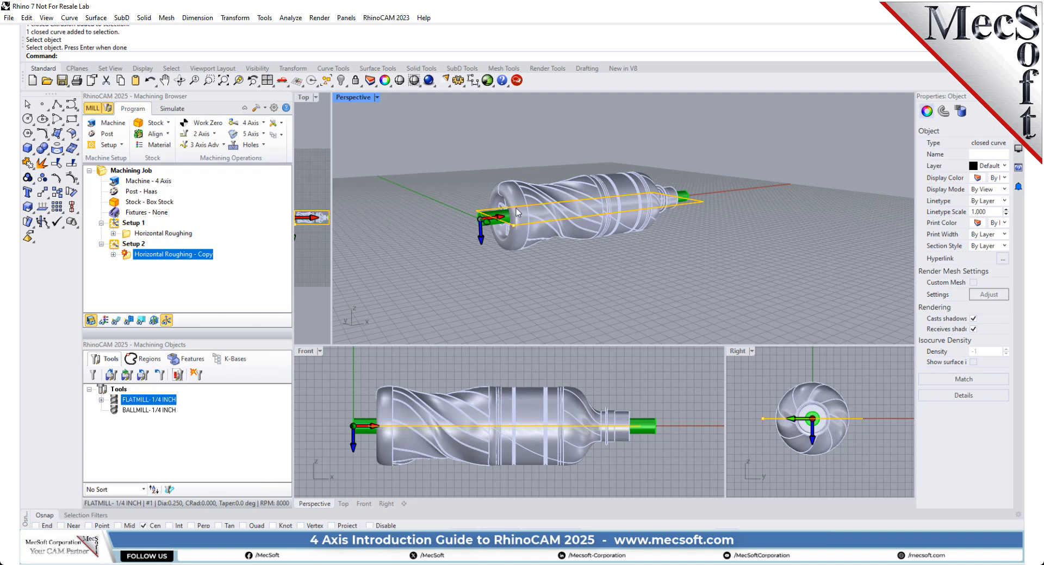
{"action": "scroll", "coordinate": [517, 212], "scroll_direction": "up", "scroll_amount": 3}
{"action": "scroll", "coordinate": [506, 223], "scroll_direction": "up", "scroll_amount": 3}
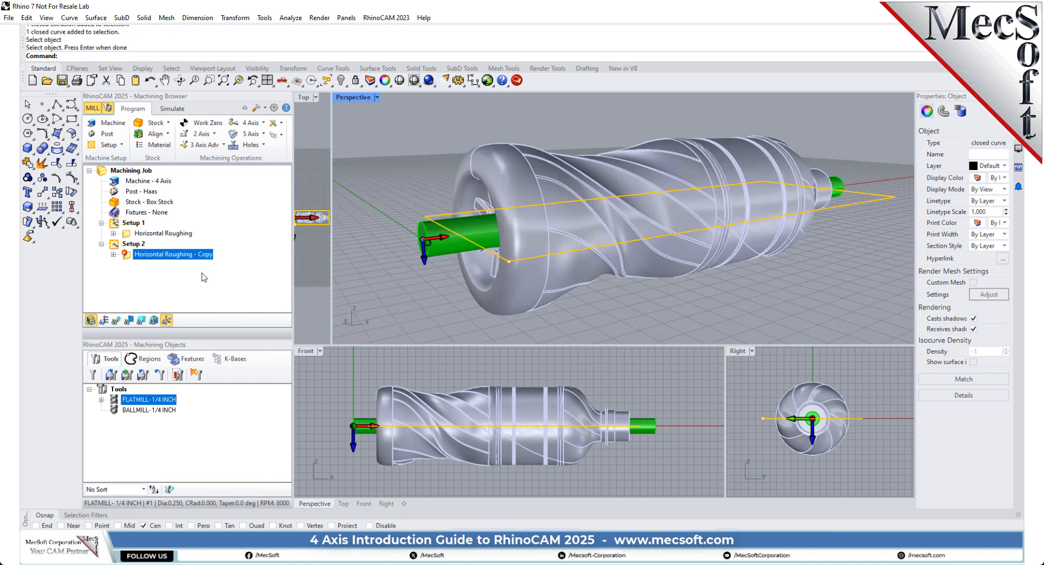
{"action": "right_click", "coordinate": [173, 257]}
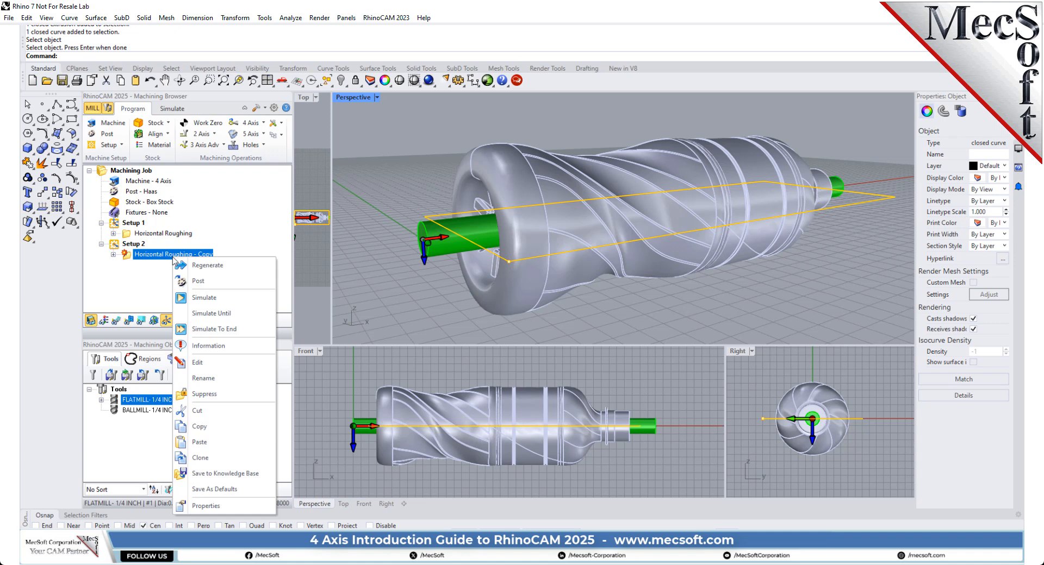
{"action": "left_click", "coordinate": [227, 266]}
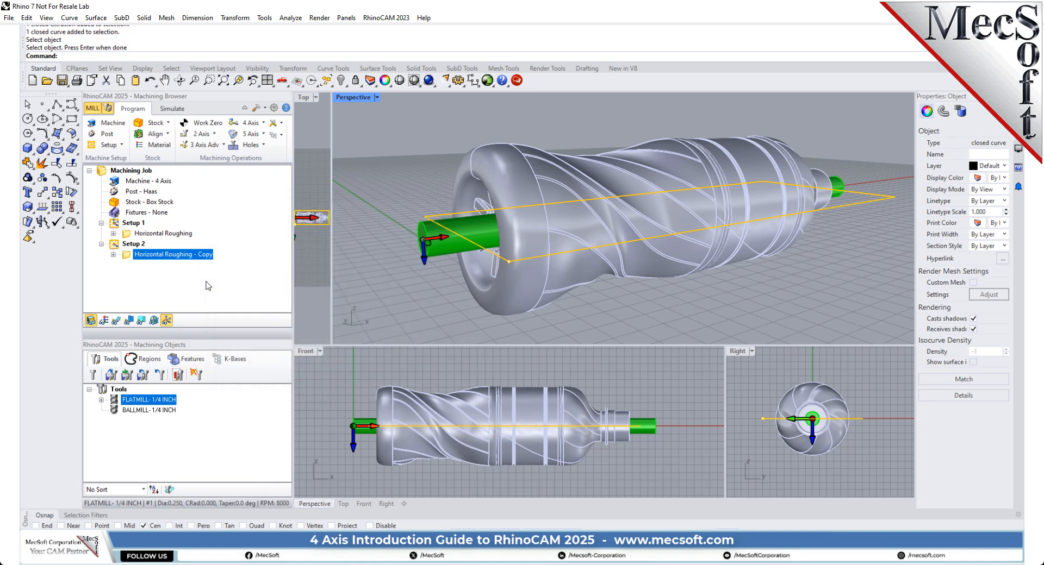
Step: Simulate the copied Horizontal Roughing operation and inspect the stock left around the bottle from several distances
{"action": "left_click", "coordinate": [172, 109]}
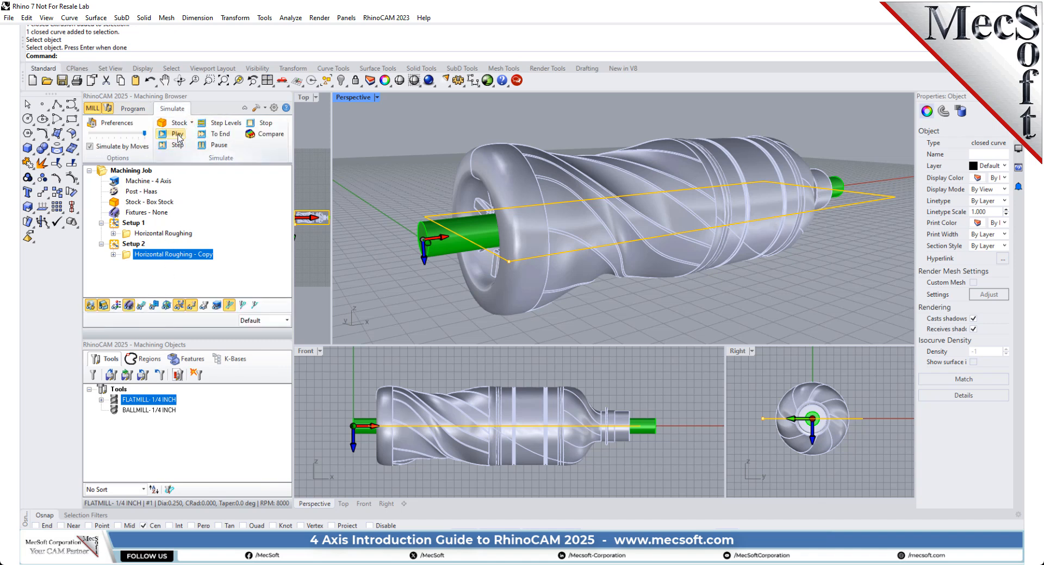
{"action": "left_click", "coordinate": [177, 134]}
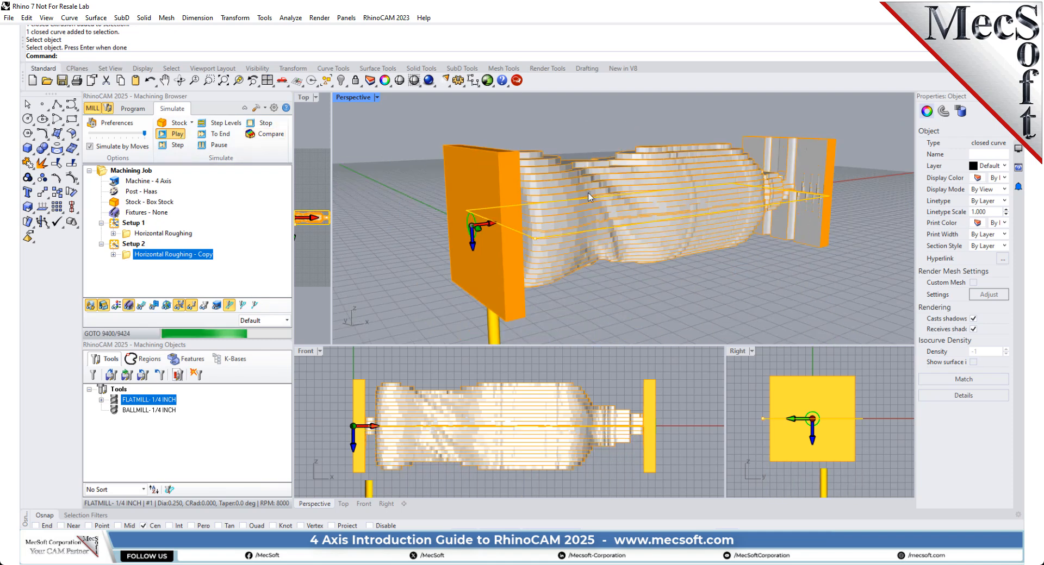
{"action": "right_click_drag", "start_coordinate": [656, 267], "coordinate": [620, 188]}
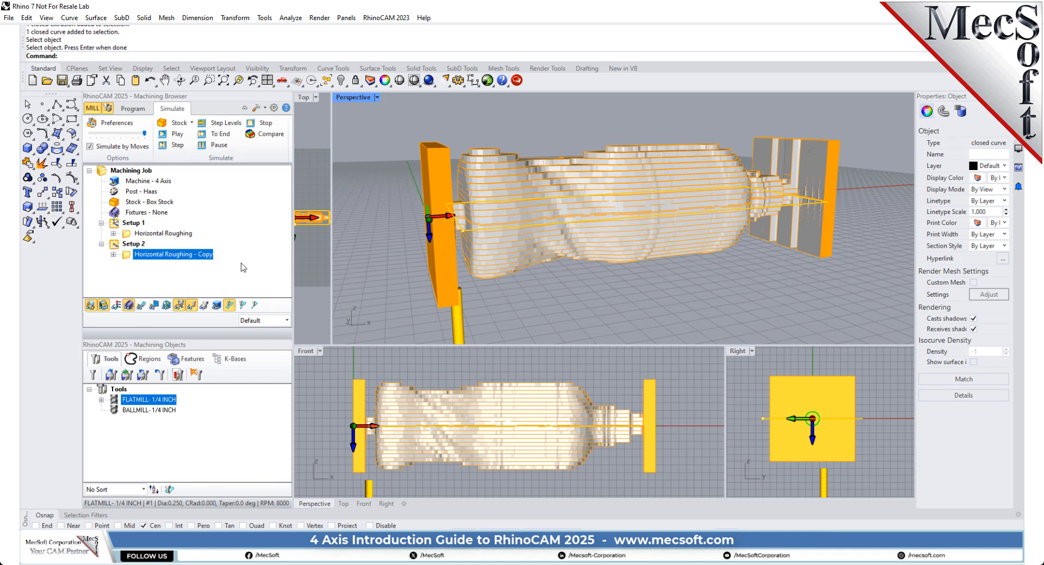
{"action": "scroll", "coordinate": [484, 223], "scroll_direction": "down", "scroll_amount": 4}
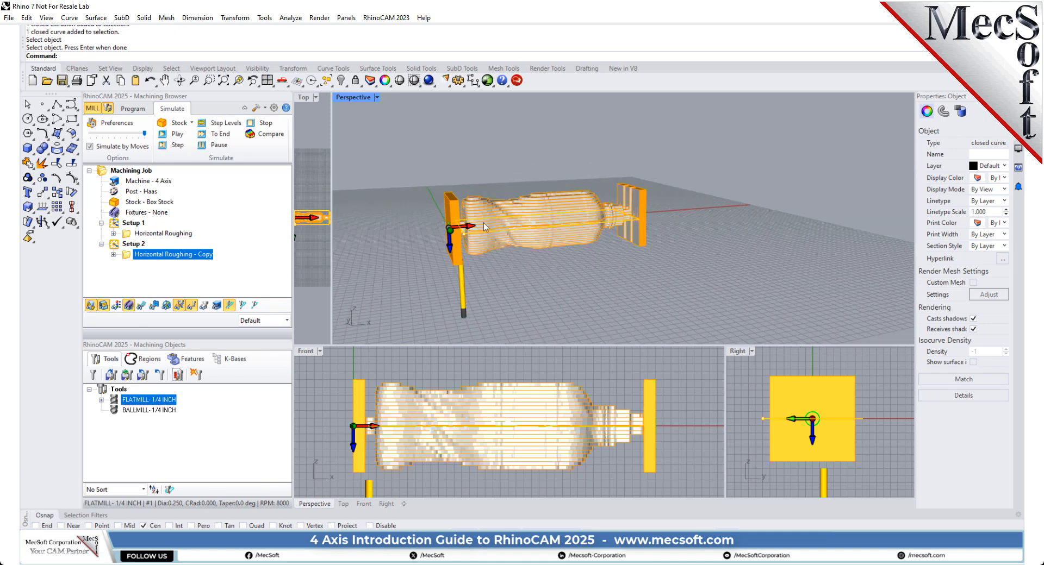
{"action": "scroll", "coordinate": [476, 278], "scroll_direction": "up", "scroll_amount": 5}
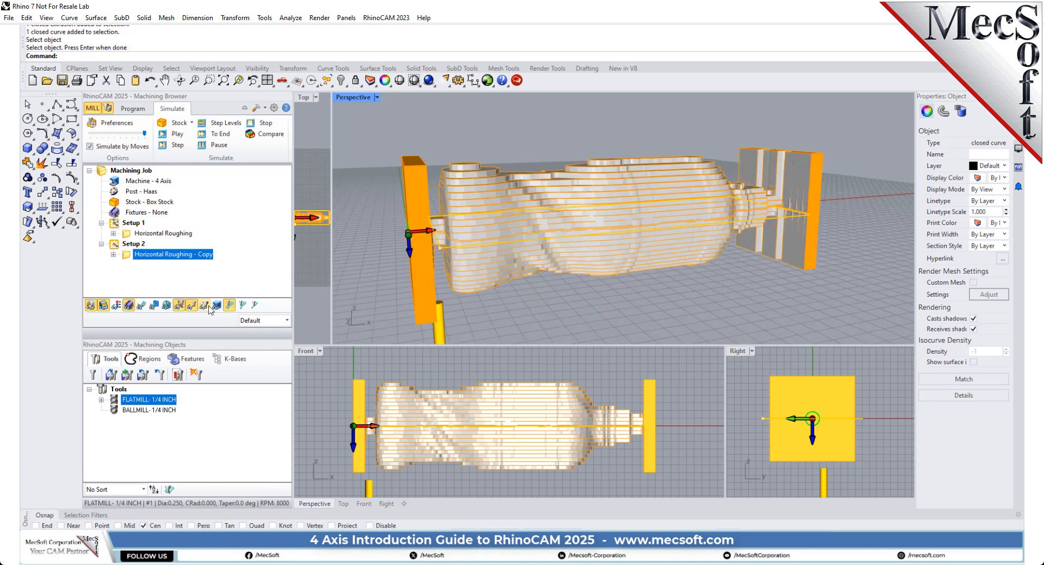
{"action": "scroll", "coordinate": [638, 220], "scroll_direction": "down", "scroll_amount": 4}
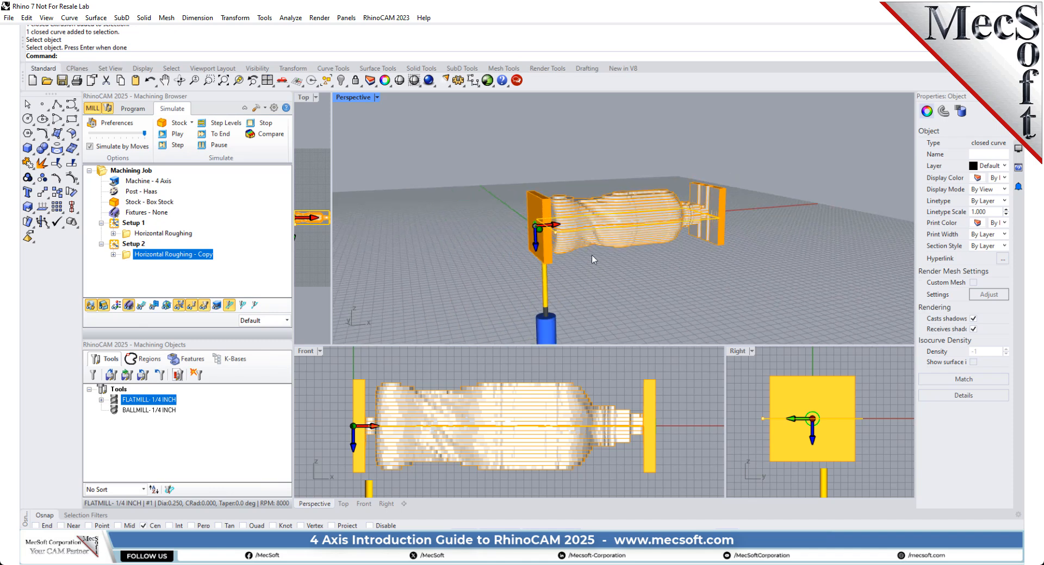
{"action": "scroll", "coordinate": [598, 239], "scroll_direction": "up", "scroll_amount": 4}
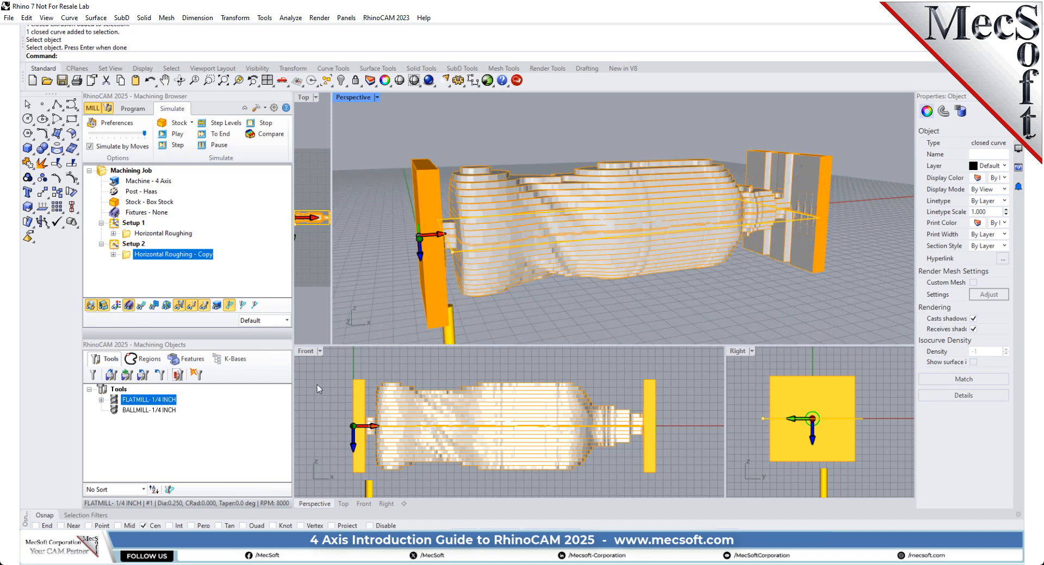
Step: Add a Rotate Table setup with a 0-degree counter-clockwise table rotation and inspect its coordinate system at the bottle's base end
{"action": "left_click", "coordinate": [133, 109]}
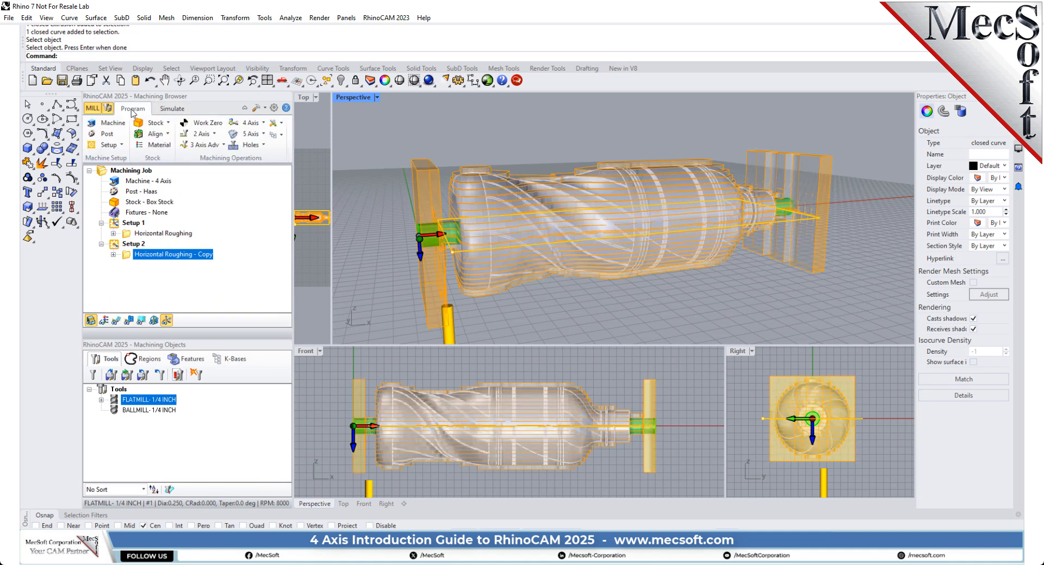
{"action": "left_click", "coordinate": [115, 145]}
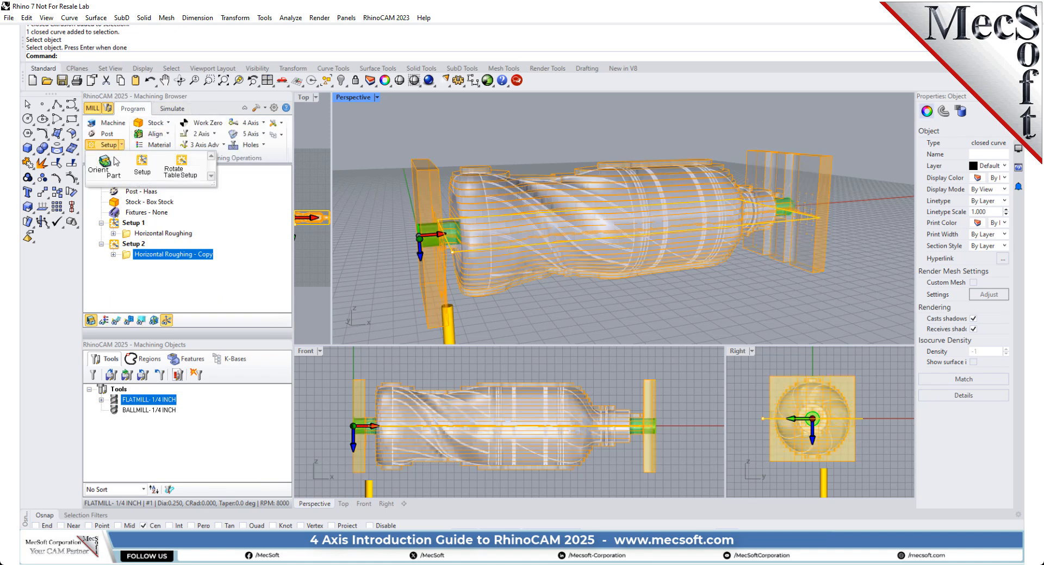
{"action": "left_click", "coordinate": [181, 170]}
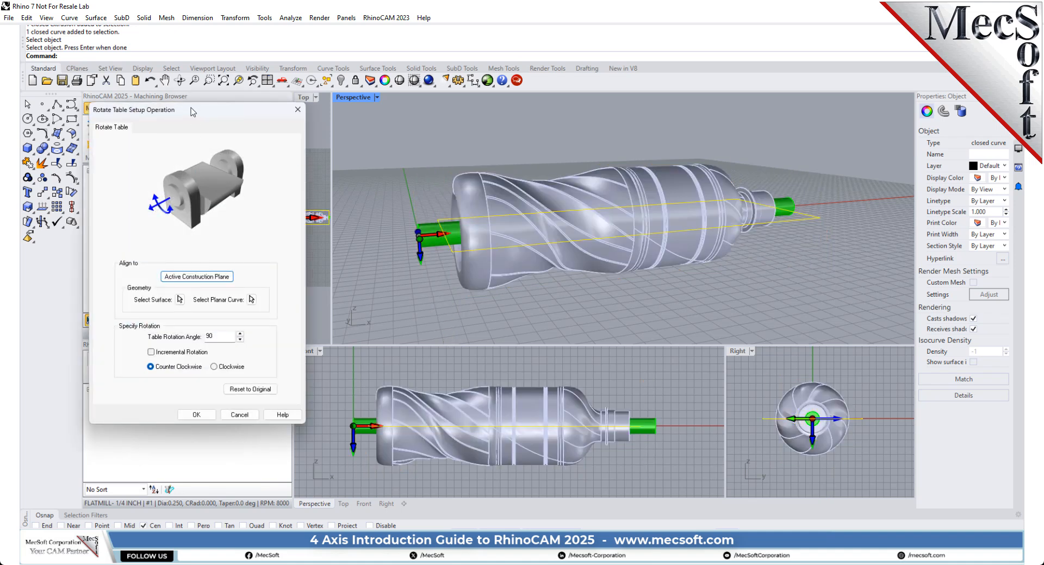
{"action": "left_click_drag", "start_coordinate": [193, 113], "coordinate": [338, 137]}
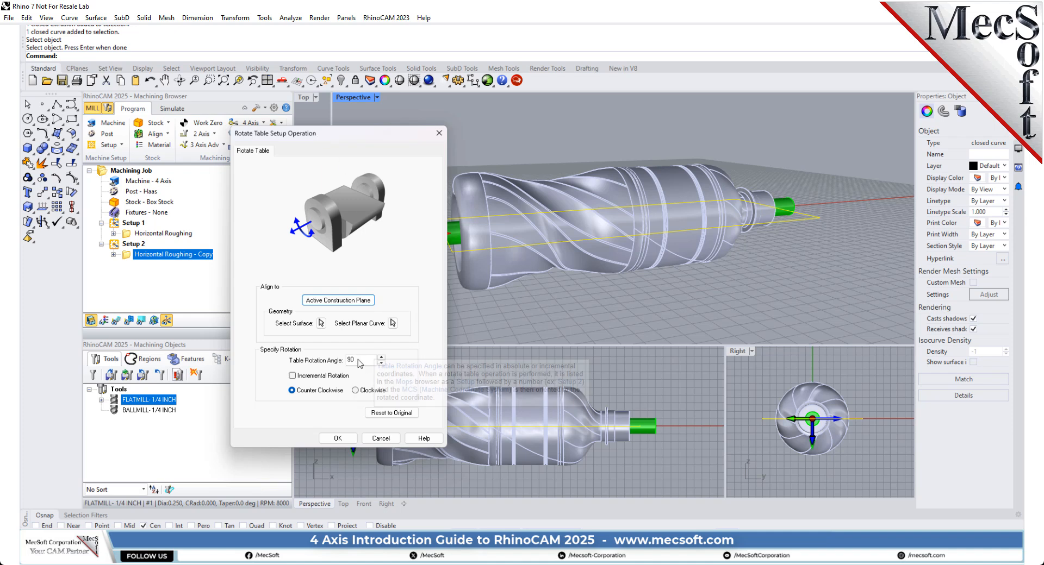
{"action": "left_click_drag", "start_coordinate": [355, 360], "coordinate": [333, 363]}
{"action": "type", "text": "0"}
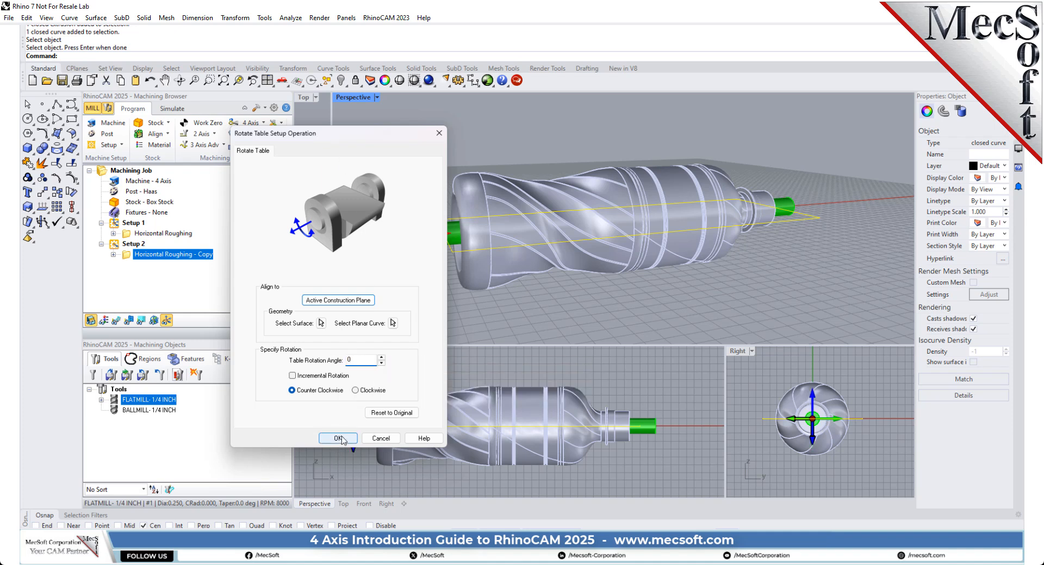
{"action": "left_click", "coordinate": [337, 438]}
{"action": "right_click_drag", "start_coordinate": [395, 224], "coordinate": [434, 285]}
{"action": "scroll", "coordinate": [544, 242], "scroll_direction": "up", "scroll_amount": 10}
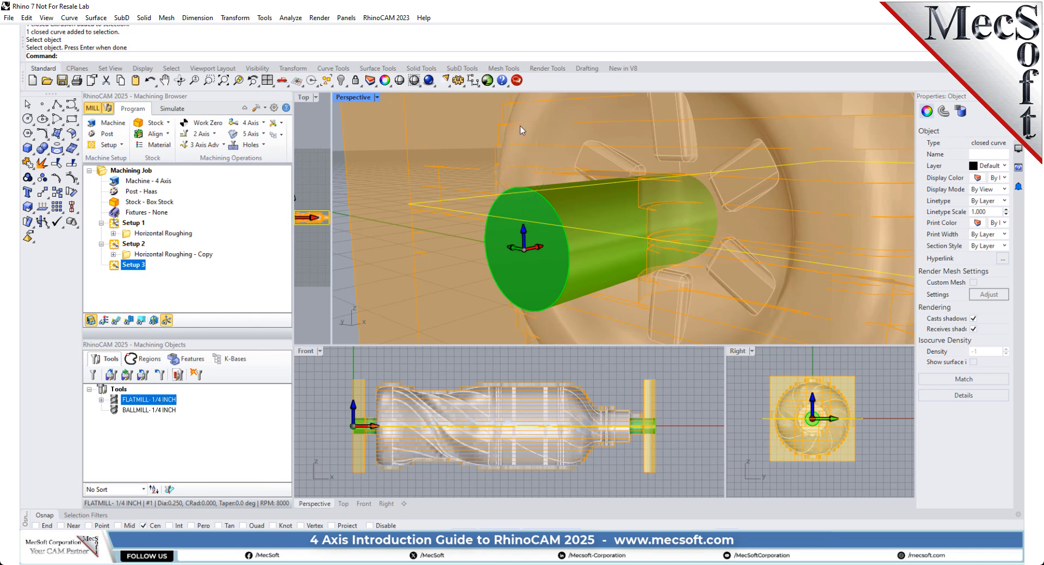
{"action": "scroll", "coordinate": [523, 209], "scroll_direction": "down", "scroll_amount": 5}
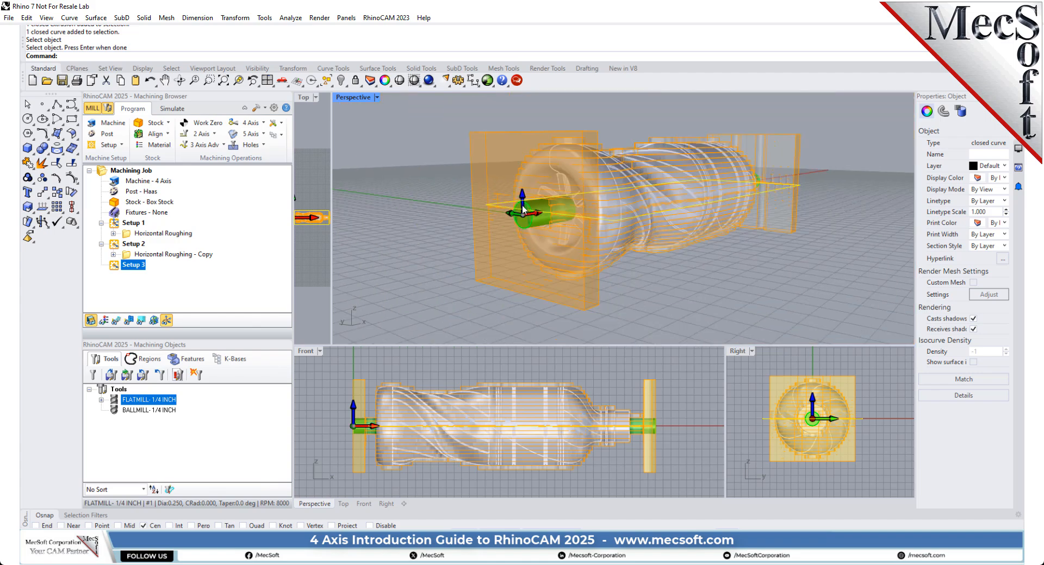
Step: Maximize the Perspective viewport and frame the whole bottle with its remaining stock
{"action": "right_click_drag", "start_coordinate": [732, 207], "coordinate": [714, 237]}
{"action": "scroll", "coordinate": [608, 221], "scroll_direction": "up", "scroll_amount": 5}
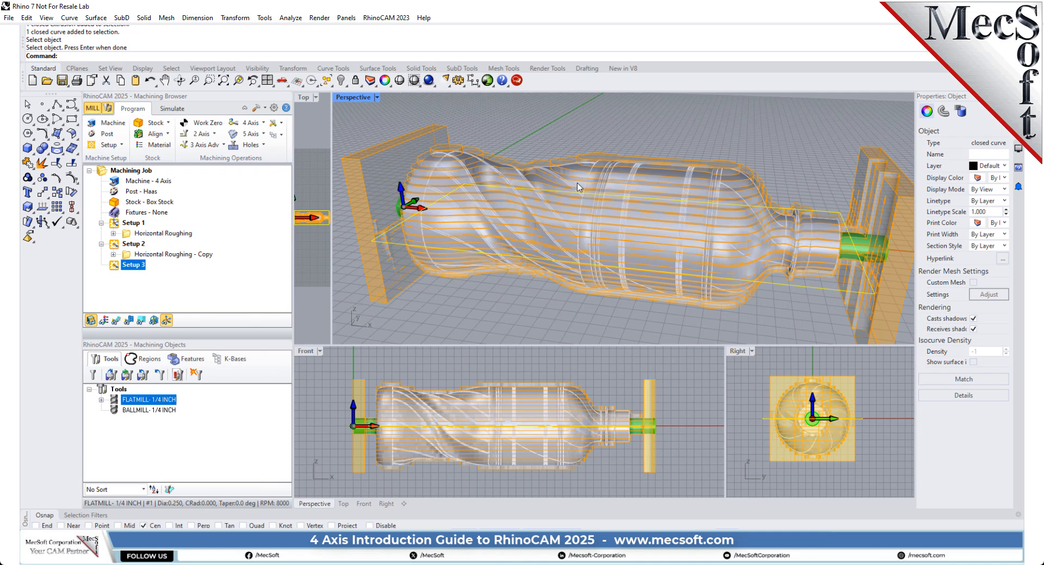
{"action": "double_click", "coordinate": [357, 96]}
{"action": "scroll", "coordinate": [588, 273], "scroll_direction": "down", "scroll_amount": 3}
{"action": "scroll", "coordinate": [589, 273], "scroll_direction": "up", "scroll_amount": 3}
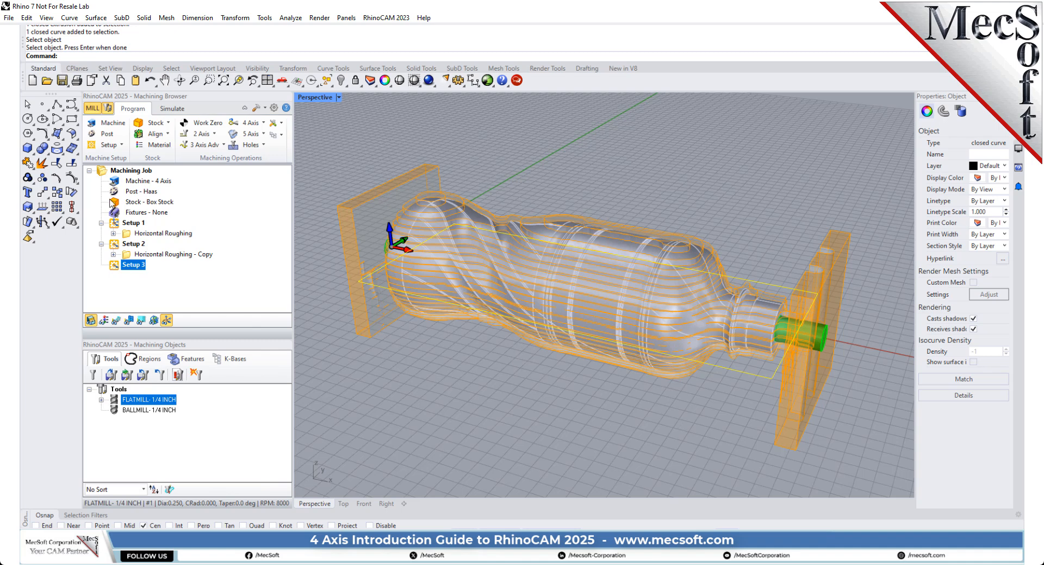
Step: Start a 4-axis Parallel Finishing operation in Setup 3 and remove all its machining regions
{"action": "left_click", "coordinate": [250, 123]}
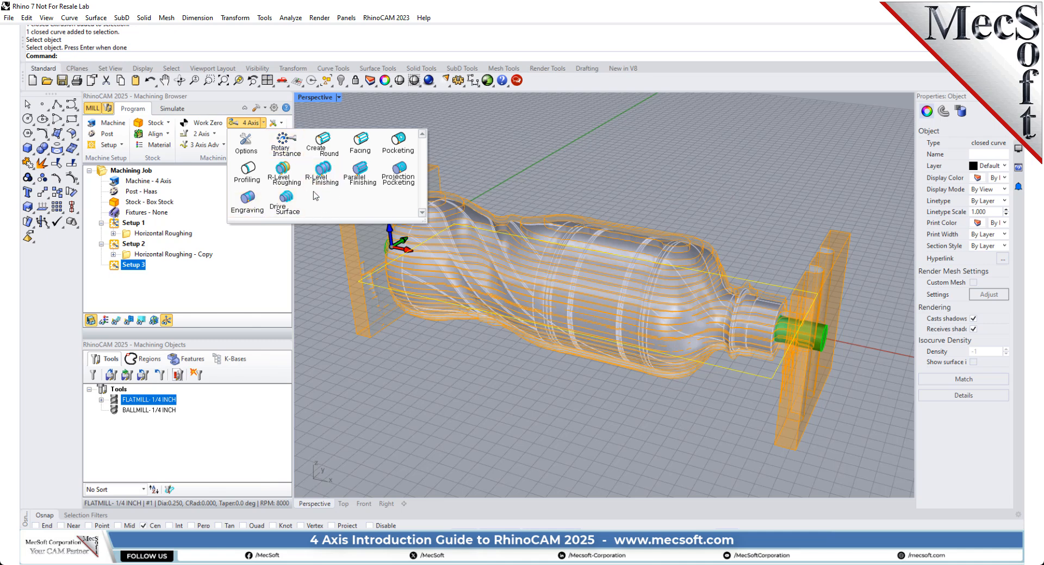
{"action": "left_click", "coordinate": [361, 174]}
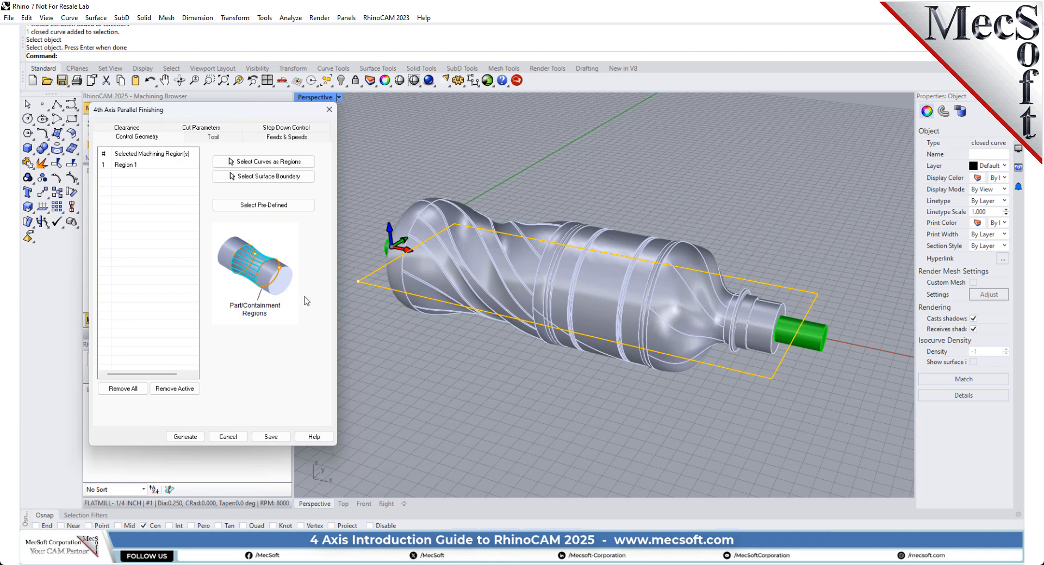
{"action": "left_click", "coordinate": [376, 331]}
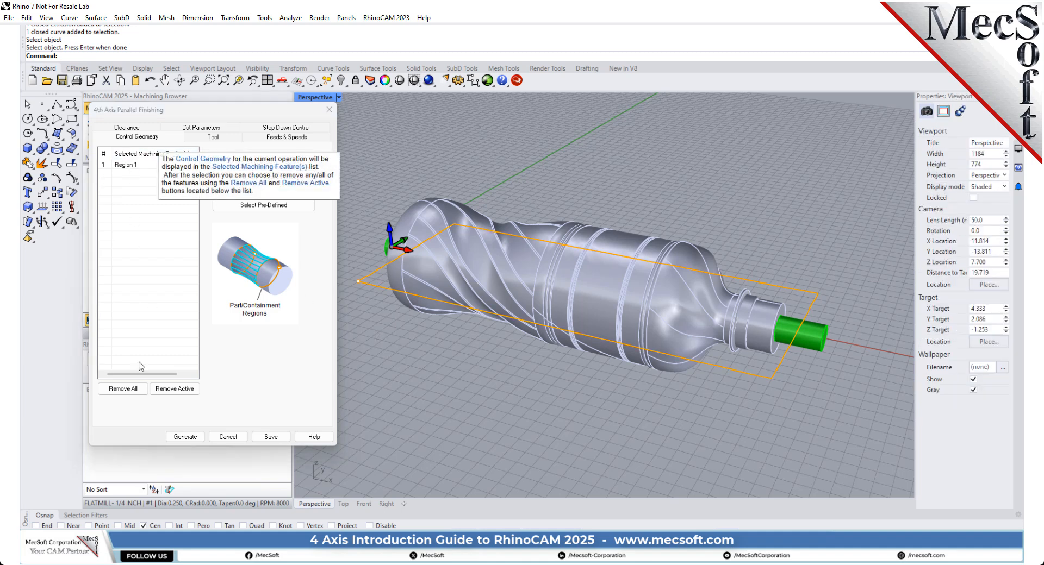
{"action": "left_click", "coordinate": [130, 394]}
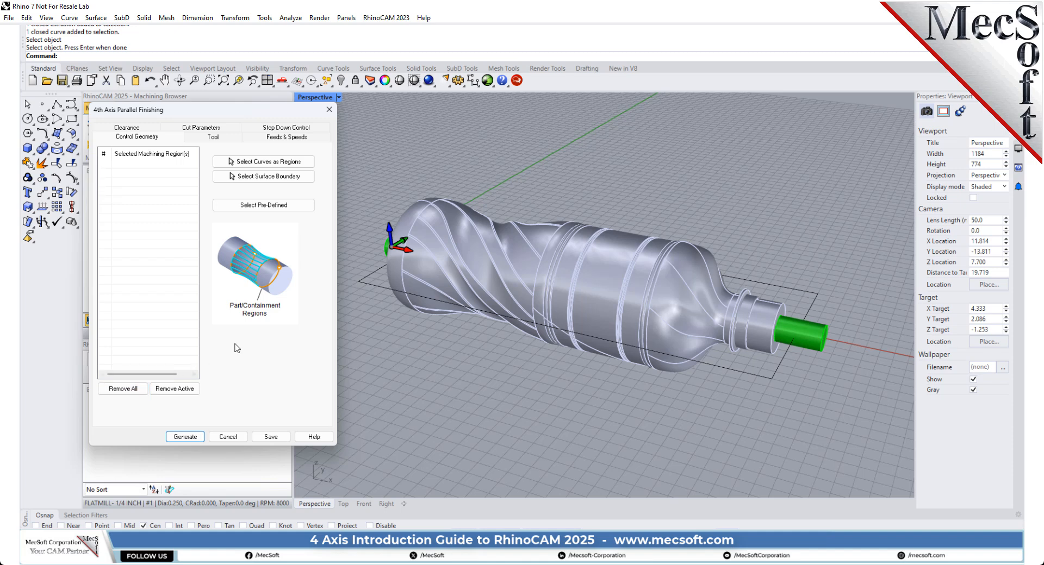
Step: Assign the BALLMILL-1/4 INCH tool to the finishing operation and load its feeds and speeds from the tool
{"action": "left_click", "coordinate": [230, 139]}
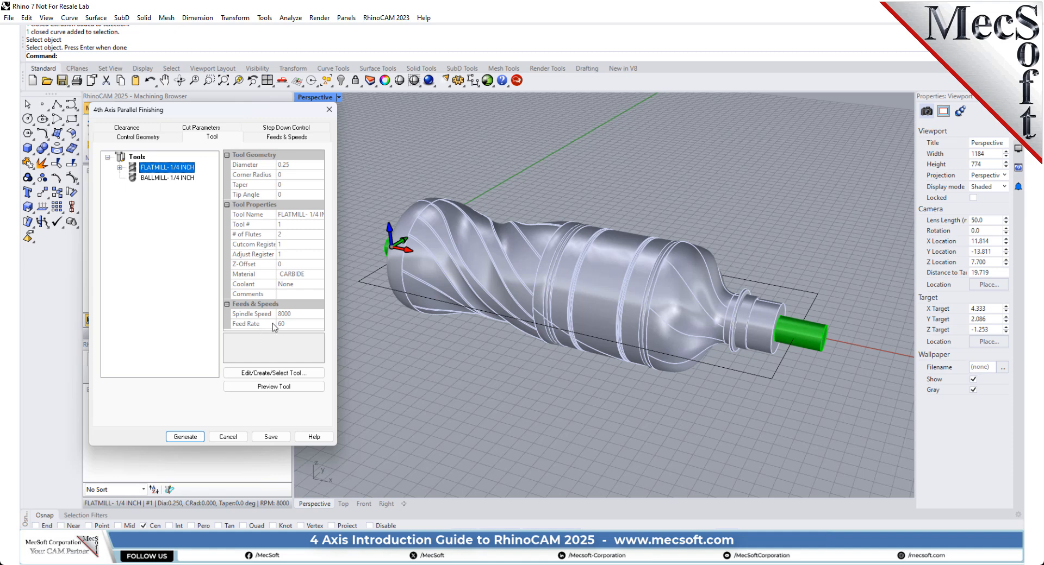
{"action": "left_click", "coordinate": [151, 178]}
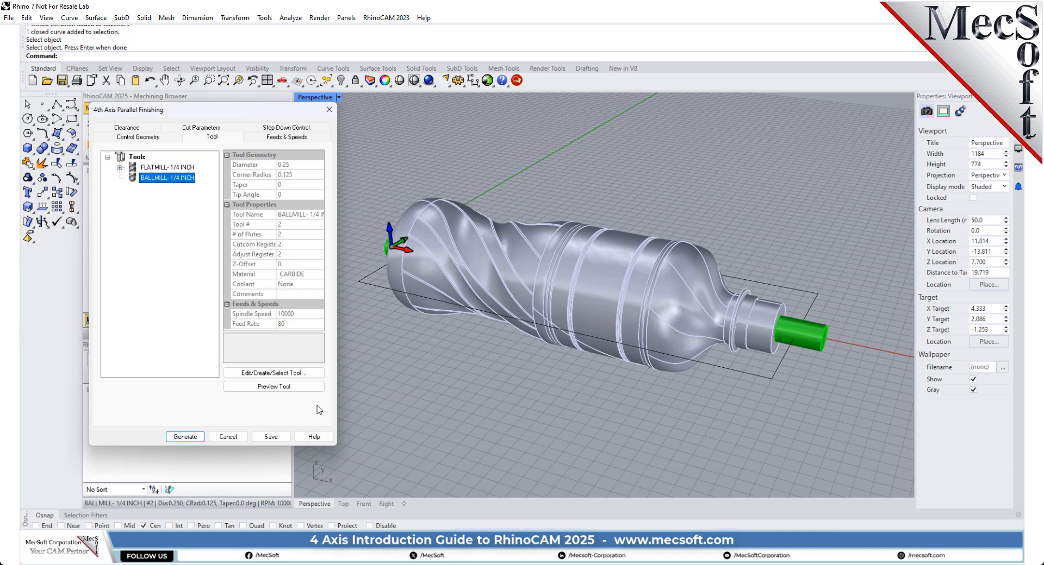
{"action": "left_click", "coordinate": [295, 138]}
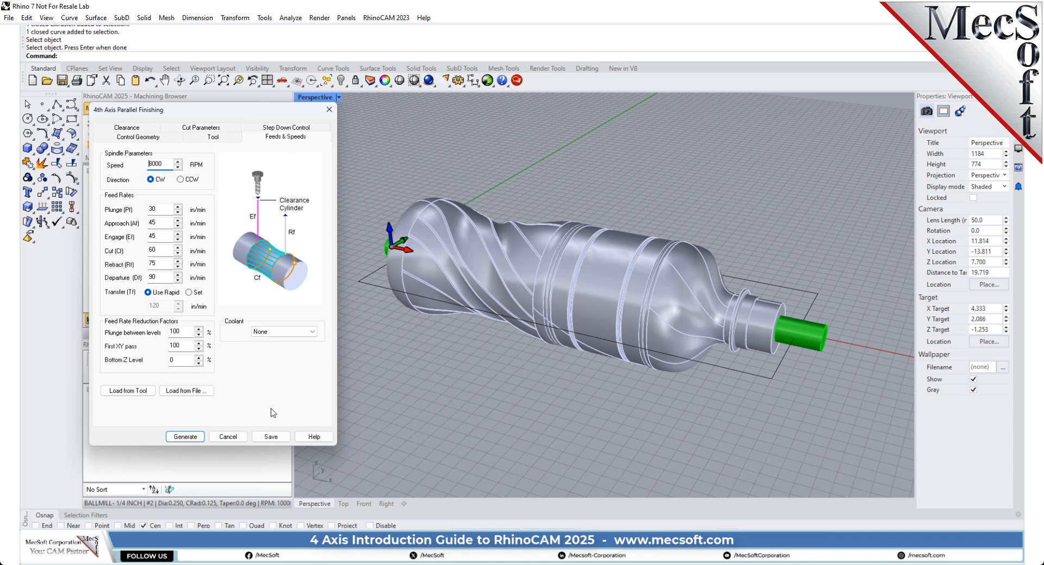
{"action": "left_click", "coordinate": [128, 391]}
{"action": "left_click_drag", "start_coordinate": [212, 112], "coordinate": [363, 119]}
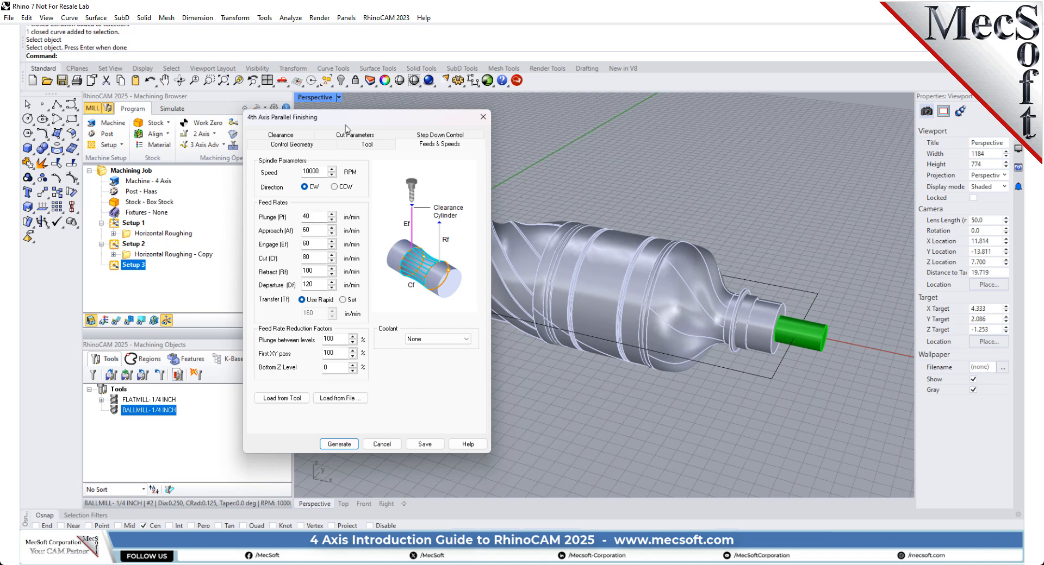
{"action": "left_click_drag", "start_coordinate": [348, 120], "coordinate": [237, 112]}
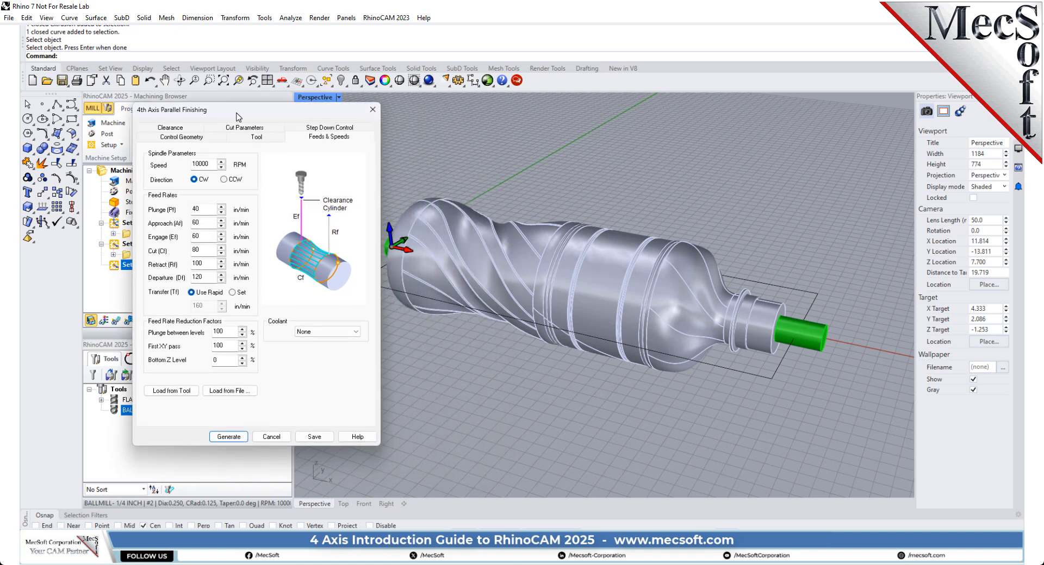
Step: Examine the automatic clearance cylinder around the bottle and the operation's tolerances, cut pattern and axial containment planes
{"action": "left_click", "coordinate": [173, 127]}
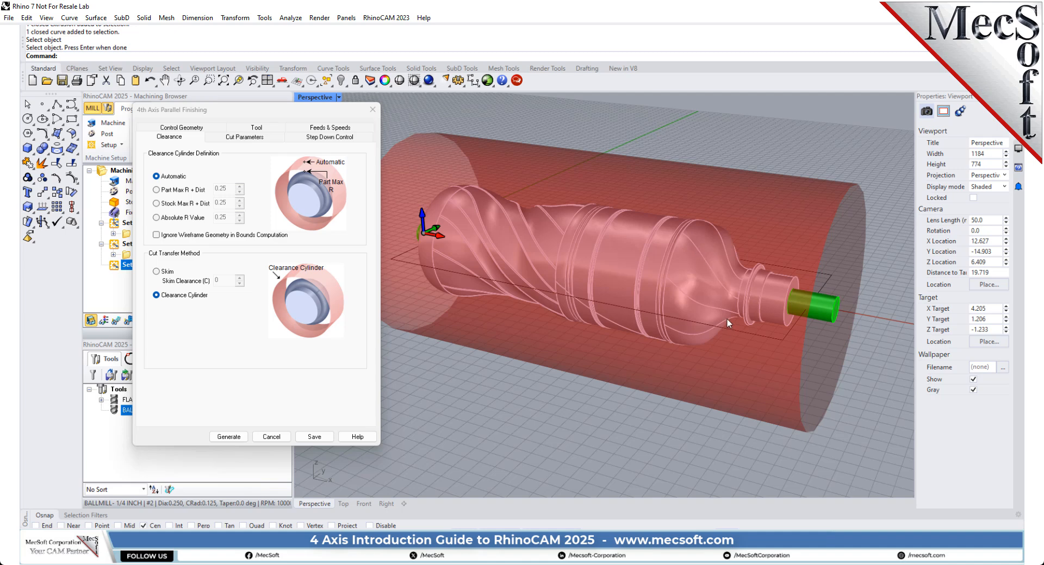
{"action": "right_click_drag", "start_coordinate": [784, 325], "coordinate": [729, 275]}
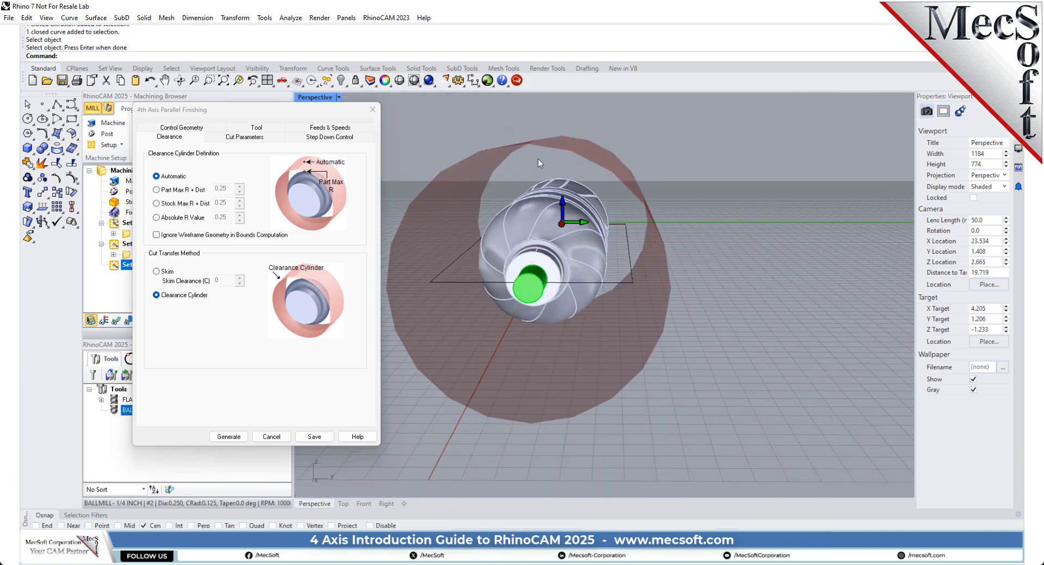
{"action": "right_click_drag", "start_coordinate": [540, 255], "coordinate": [642, 270]}
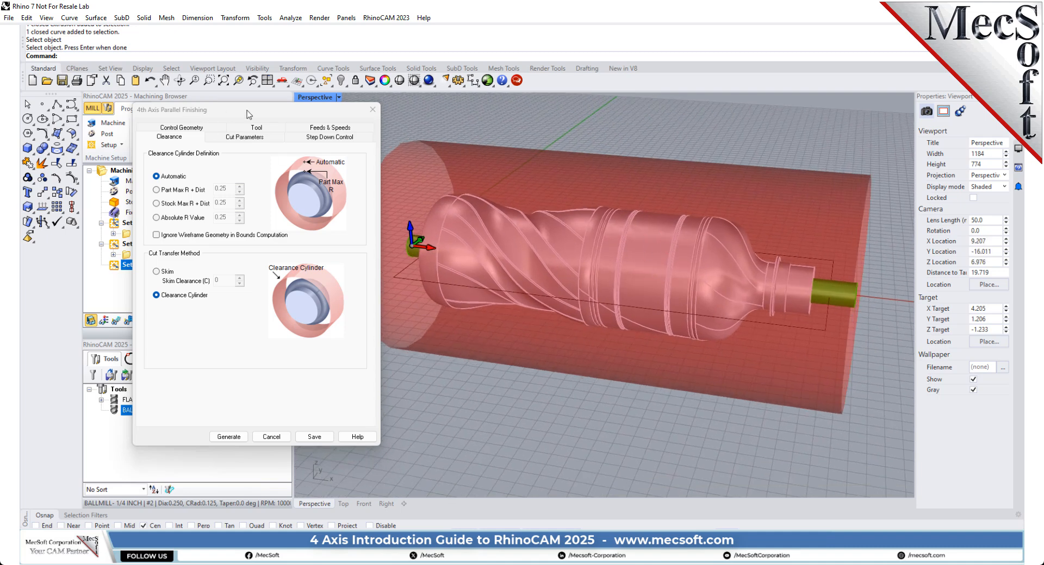
{"action": "left_click_drag", "start_coordinate": [260, 107], "coordinate": [221, 111]}
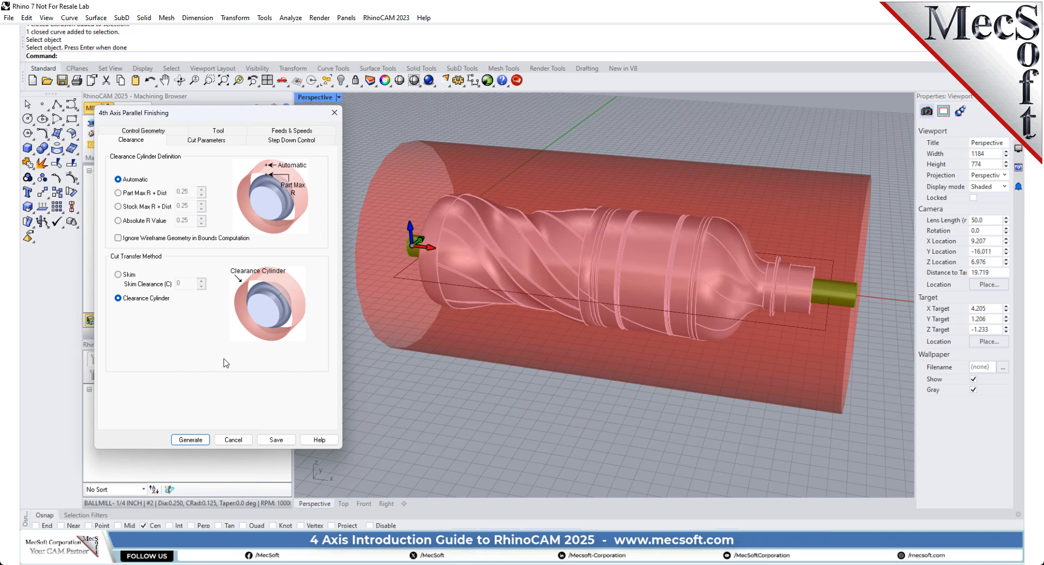
{"action": "left_click", "coordinate": [212, 143]}
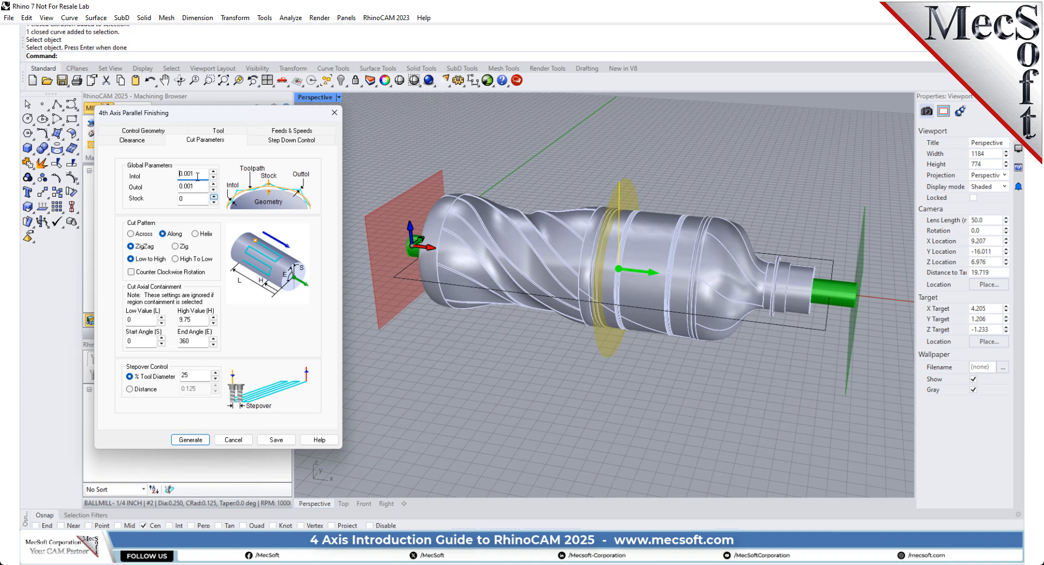
{"action": "left_click_drag", "start_coordinate": [197, 176], "coordinate": [178, 186]}
{"action": "key", "text": "Tab"}
{"action": "mouse_move", "coordinate": [135, 263]}
{"action": "right_click_drag", "start_coordinate": [456, 337], "coordinate": [455, 289]}
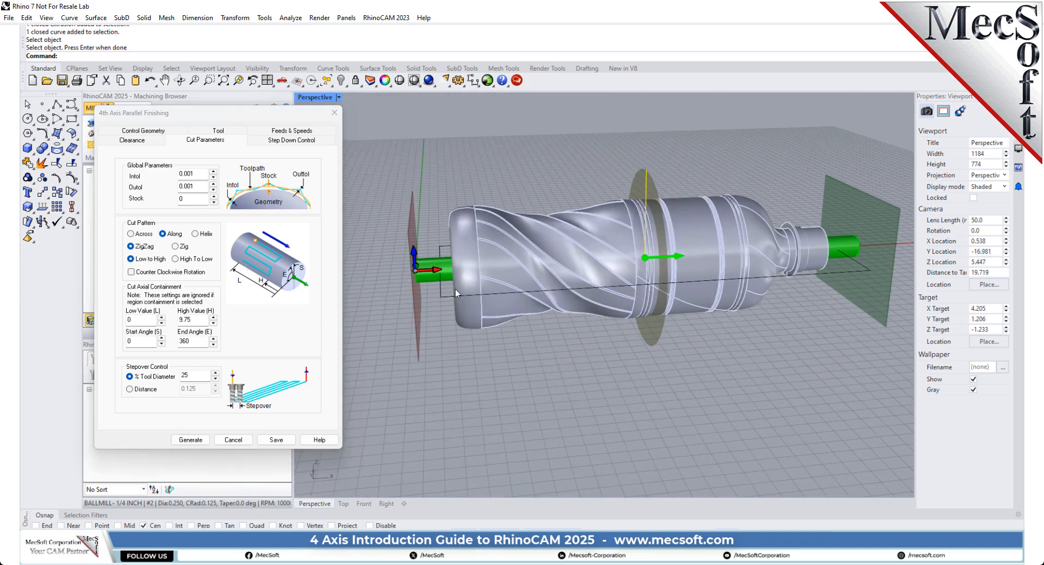
{"action": "right_click_drag", "start_coordinate": [563, 369], "coordinate": [498, 364]}
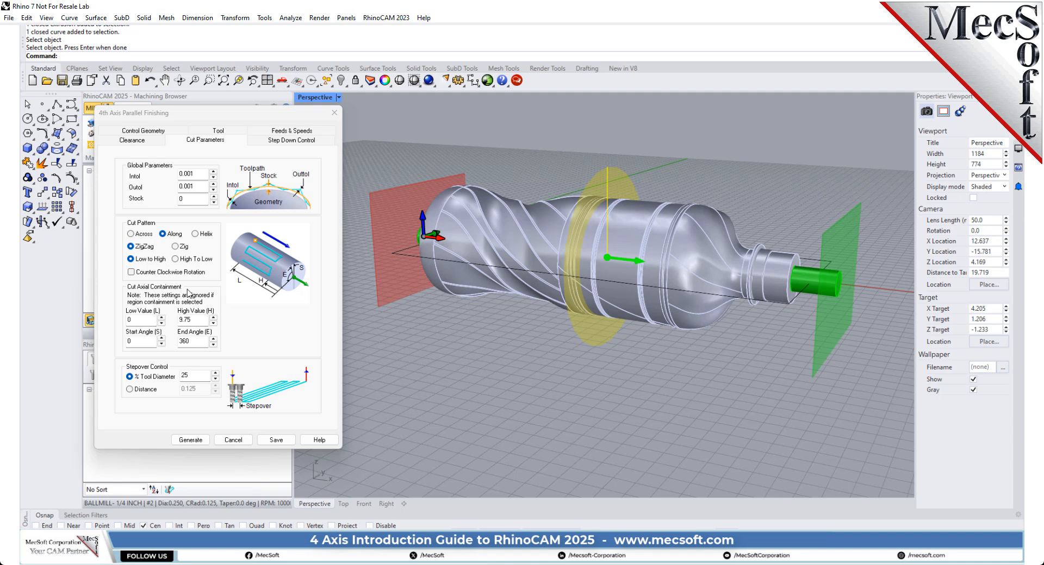
Step: Set the cut axial containment to a low value of 0.5 and a high value of 9.25
{"action": "double_click", "coordinate": [140, 320]}
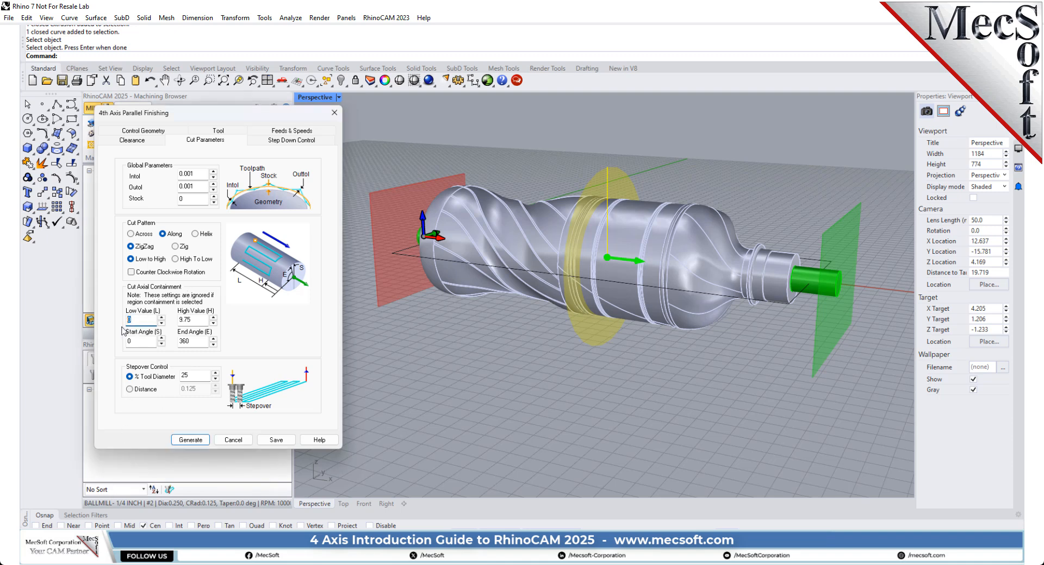
{"action": "type", "text": "0.5"}
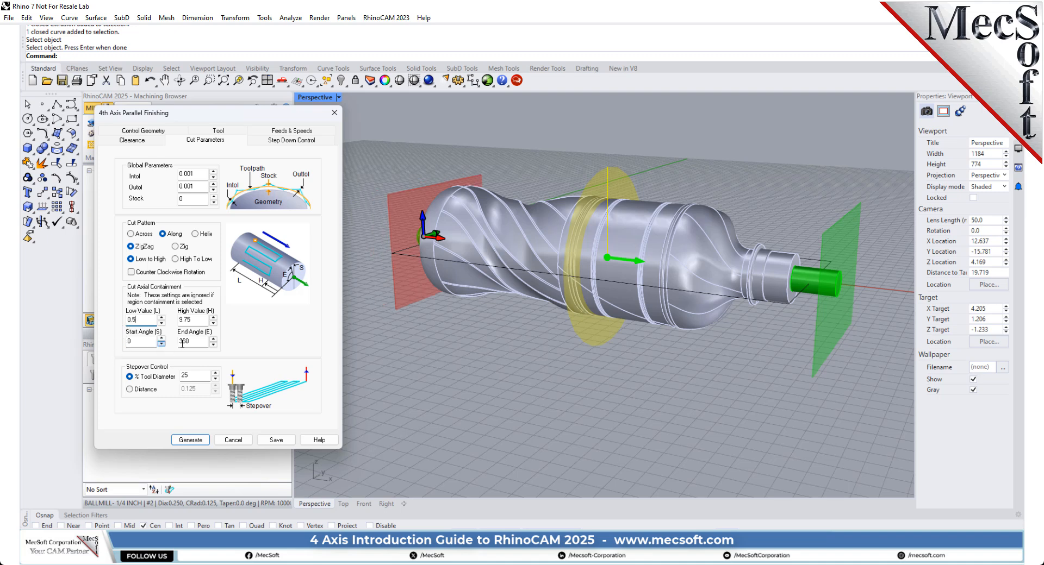
{"action": "left_click_drag", "start_coordinate": [197, 321], "coordinate": [178, 322]}
{"action": "type", "text": "9.1"}
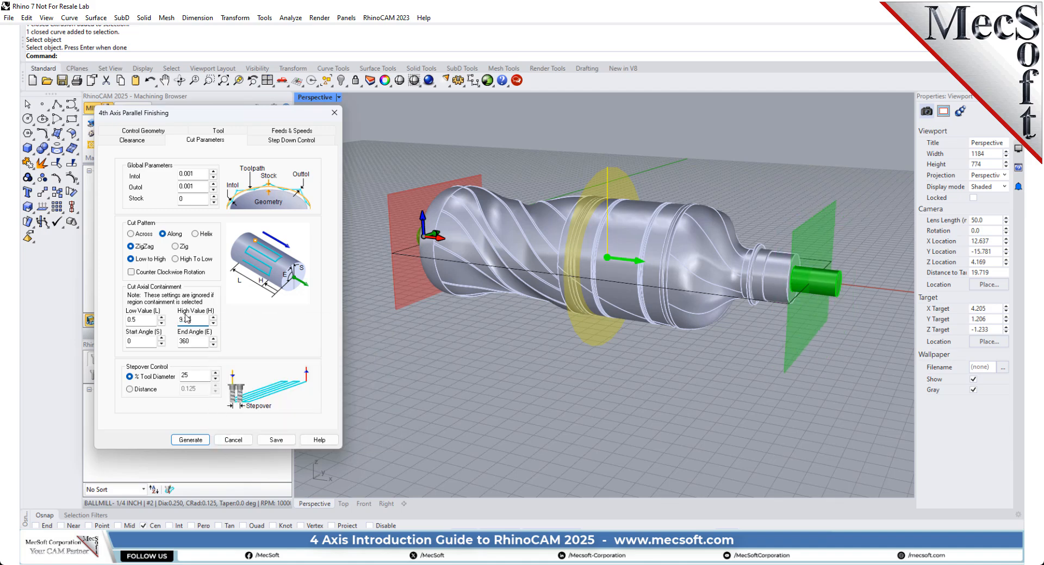
{"action": "right_click_drag", "start_coordinate": [564, 310], "coordinate": [778, 378]}
Step: Keep the containment angles at 0 to 360, set the stepover to 15% of tool diameter, and generate the finishing toolpath
{"action": "double_click", "coordinate": [133, 341]}
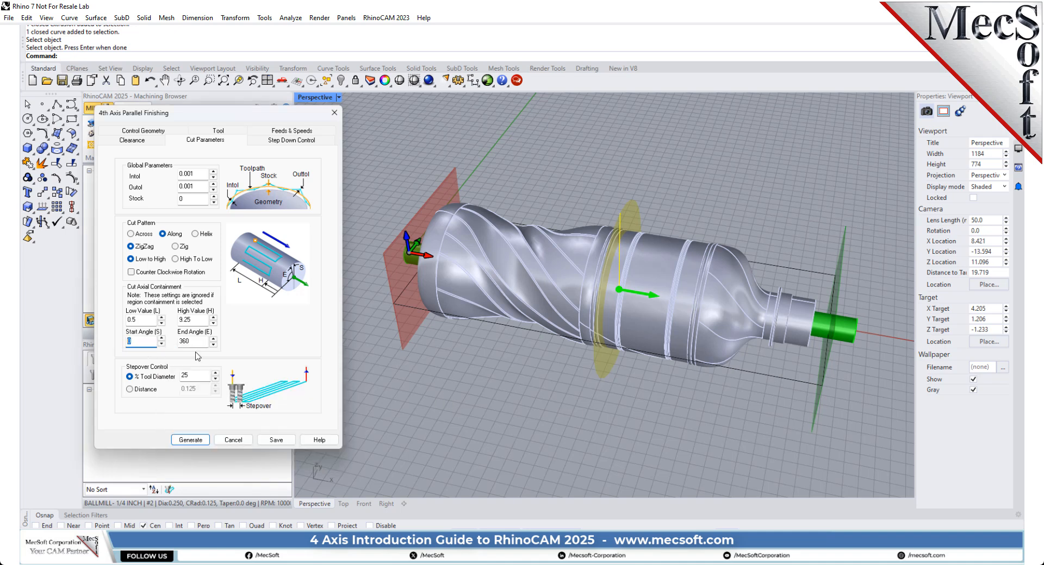
{"action": "key", "text": "Tab"}
{"action": "mouse_move", "coordinate": [197, 341]}
{"action": "left_click", "coordinate": [190, 377]}
{"action": "left_click_drag", "start_coordinate": [190, 377], "coordinate": [180, 380]}
{"action": "type", "text": "15"}
{"action": "left_click", "coordinate": [198, 440]}
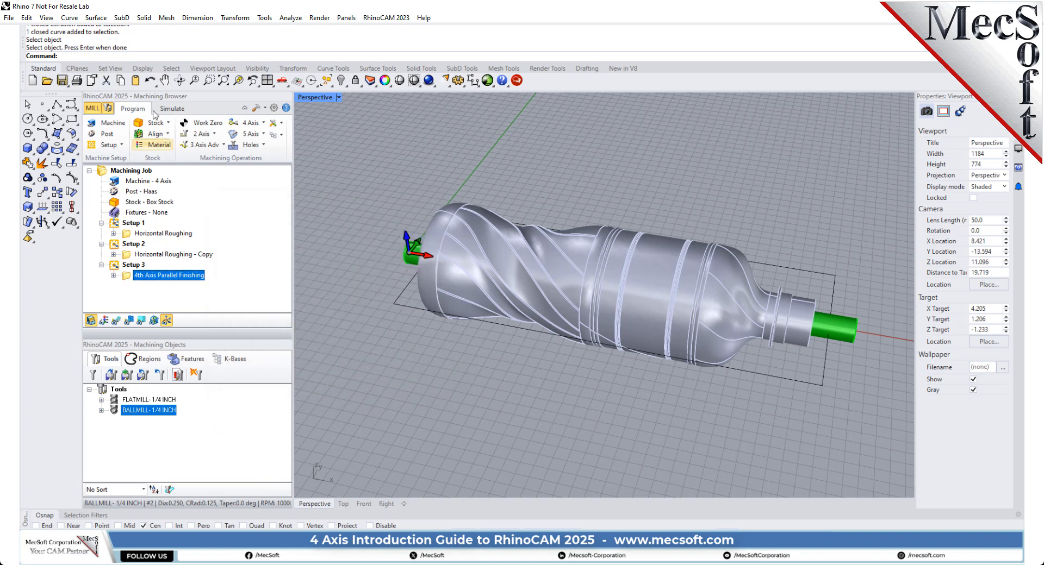
Step: Display the 4th Axis Parallel Finishing toolpath and simulate its material removal on the roughed stock
{"action": "left_click", "coordinate": [172, 108]}
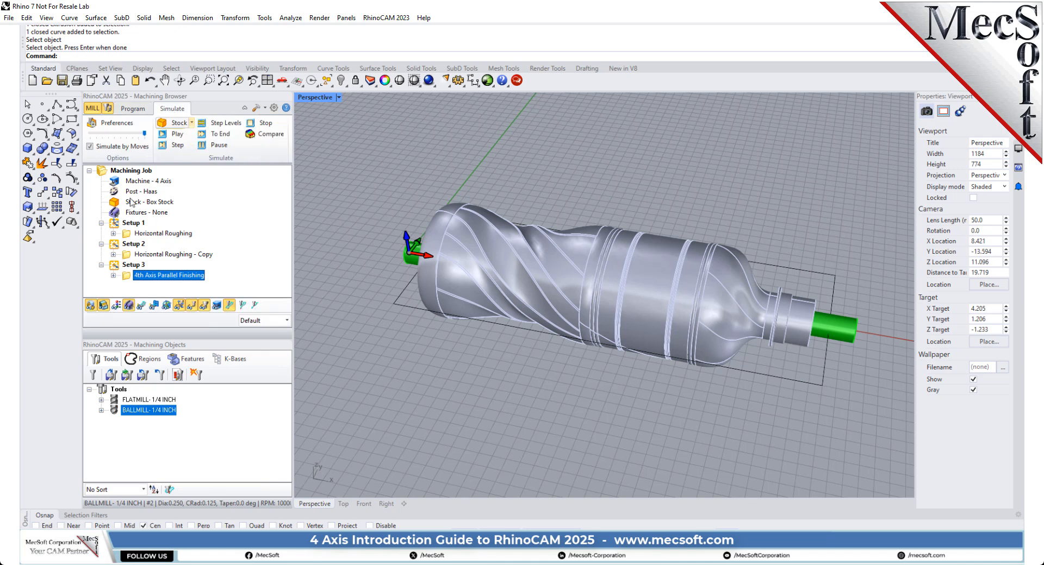
{"action": "left_click", "coordinate": [141, 305]}
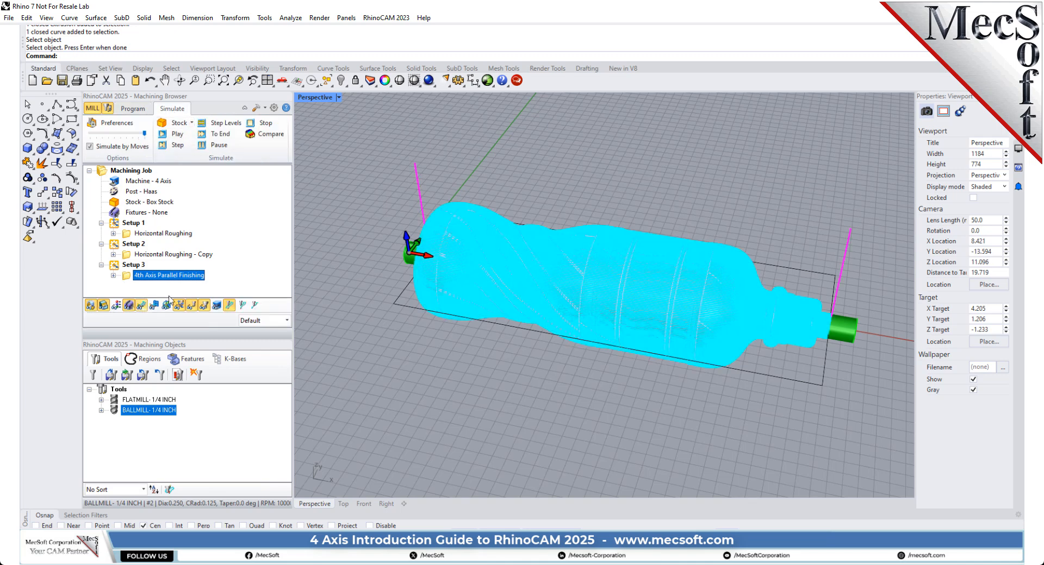
{"action": "left_click", "coordinate": [178, 138]}
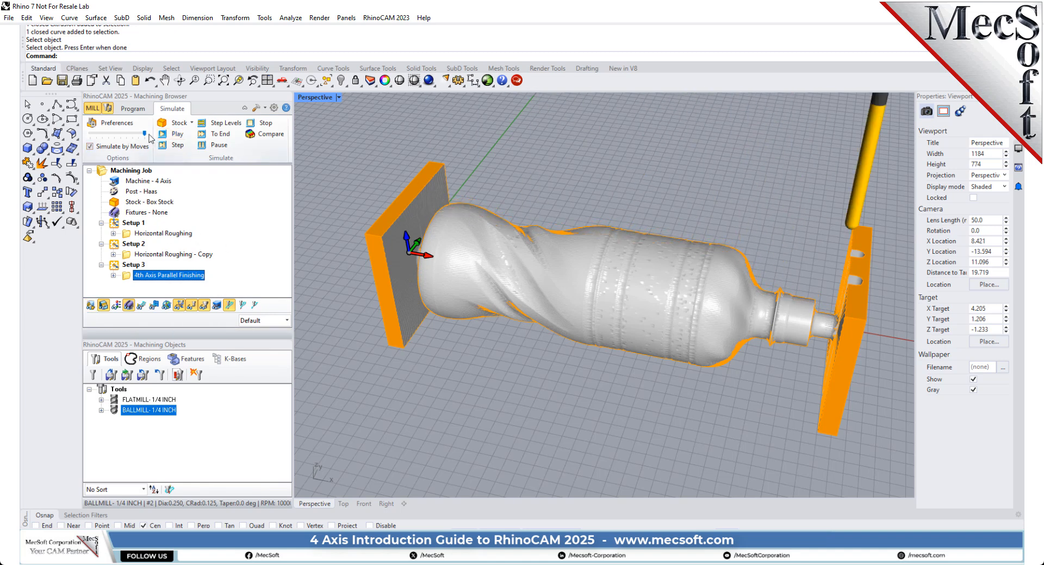
Step: Reduce the simulation speed to about the middle of its range and simulate the finishing operation again
{"action": "left_click_drag", "start_coordinate": [144, 134], "coordinate": [113, 134]}
{"action": "left_click", "coordinate": [172, 134]}
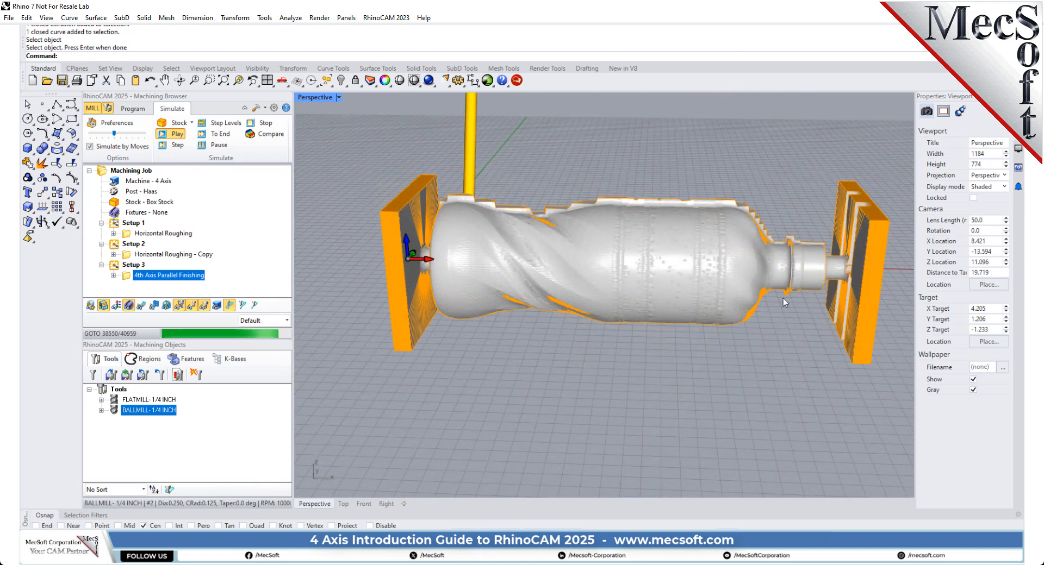
{"action": "scroll", "coordinate": [617, 326], "scroll_direction": "down", "scroll_amount": 3}
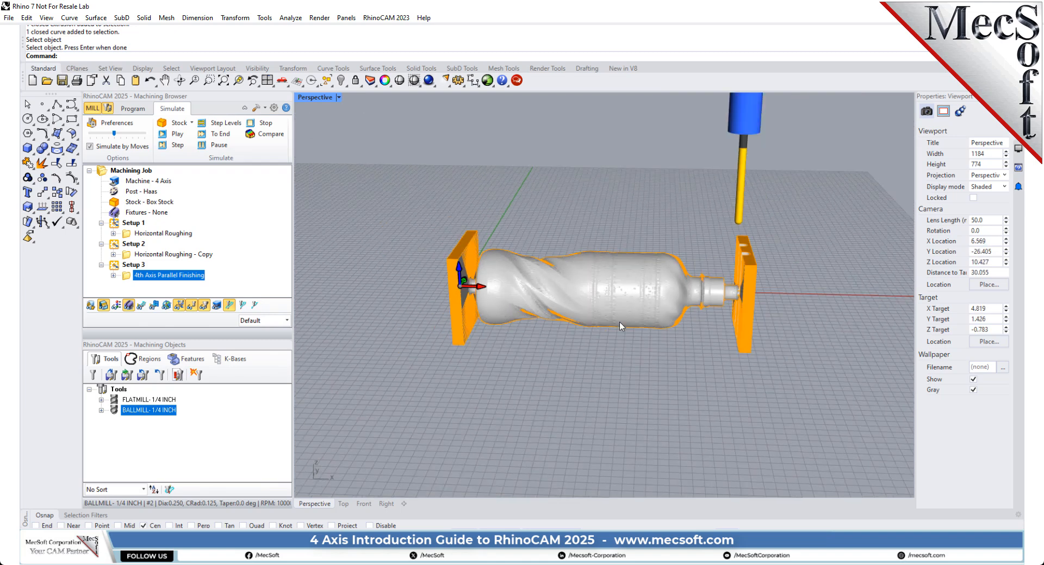
Step: Post all operations of the Machining Job with the Haas post to the file 4AxisIntroductionTutorial.nc
{"action": "scroll", "coordinate": [676, 266], "scroll_direction": "up", "scroll_amount": 3}
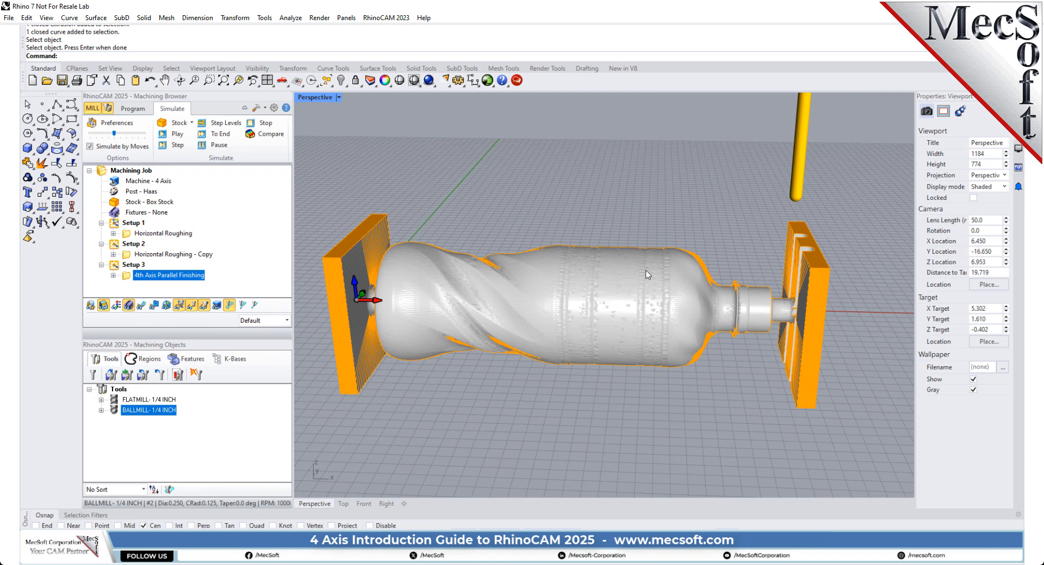
{"action": "left_click", "coordinate": [134, 108]}
{"action": "right_click_drag", "start_coordinate": [715, 231], "coordinate": [673, 261]}
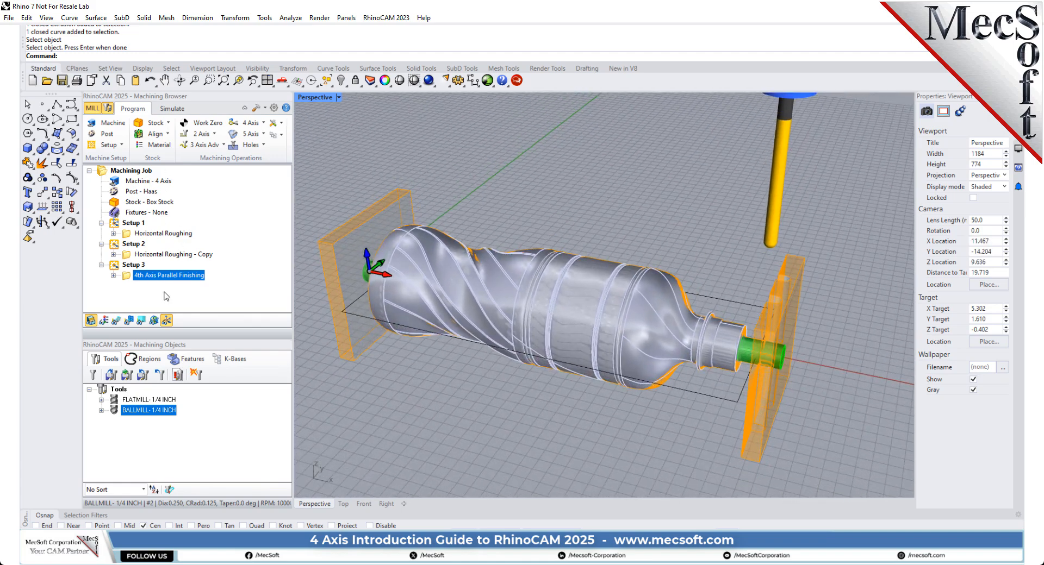
{"action": "left_click", "coordinate": [102, 171]}
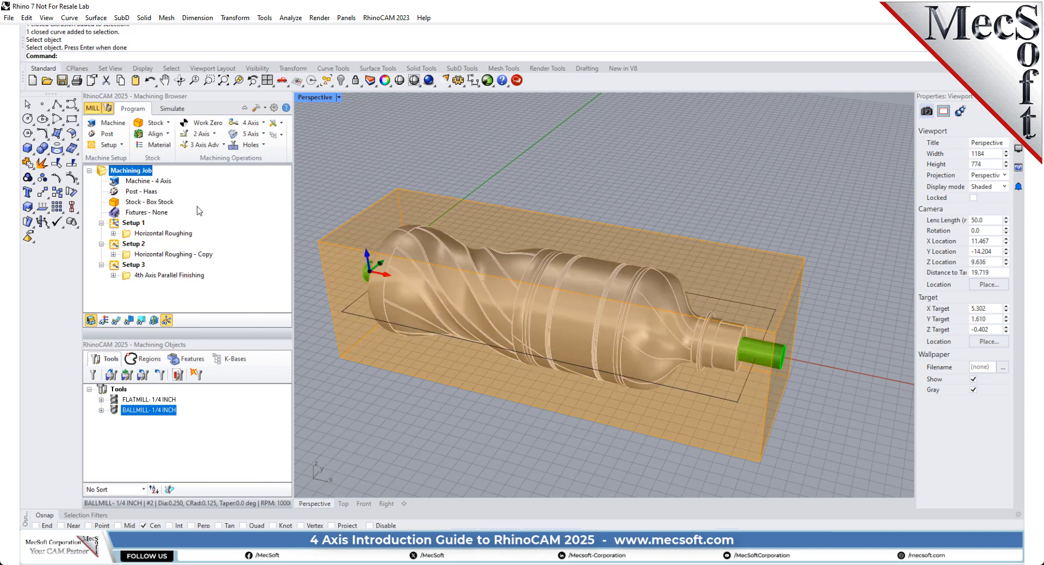
{"action": "right_click", "coordinate": [151, 171]}
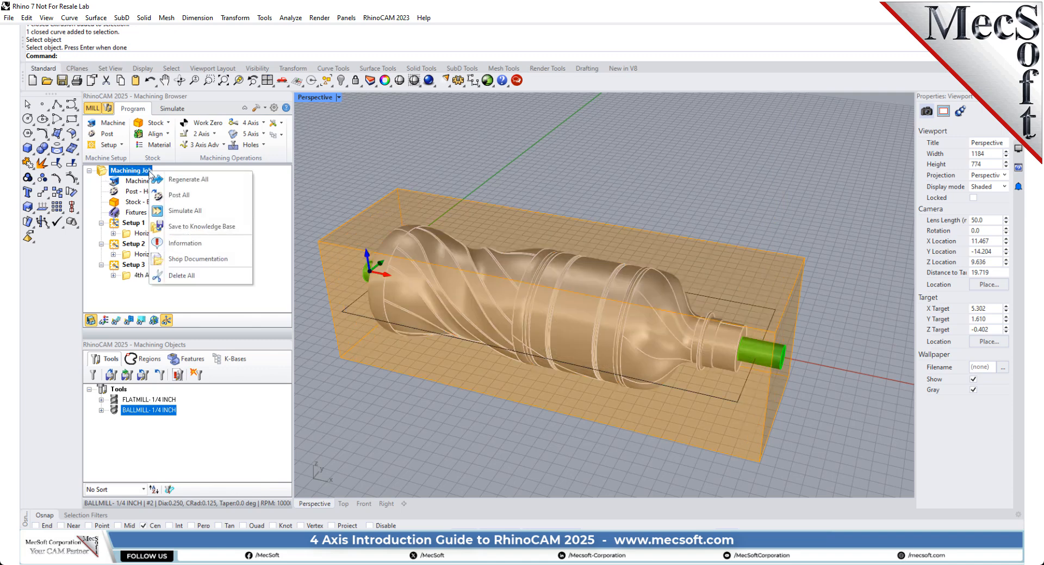
{"action": "left_click", "coordinate": [200, 194]}
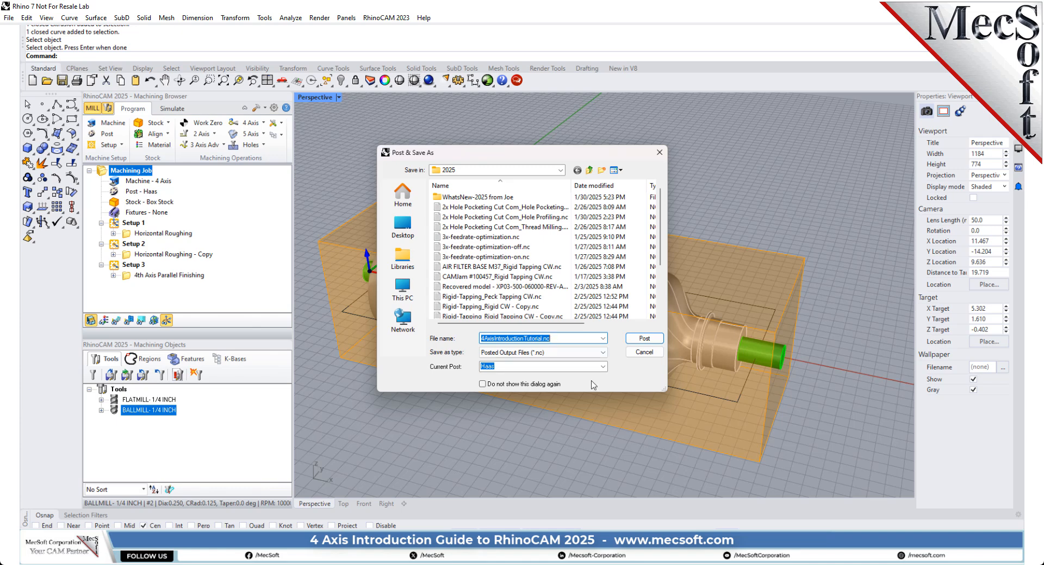
{"action": "left_click", "coordinate": [640, 339]}
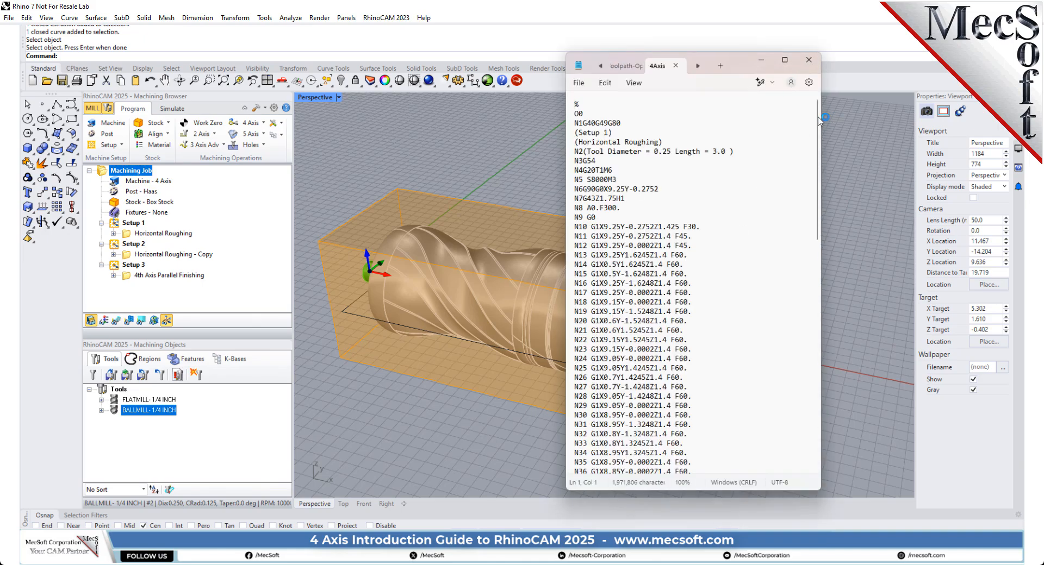
Step: Review the posted G-code for the whole job and close the text file
{"action": "mouse_move", "coordinate": [816, 117]}
{"action": "left_mouse_down"}
{"action": "mouse_move", "coordinate": [831, 291]}
{"action": "mouse_move", "coordinate": [829, 114]}
{"action": "left_mouse_up"}
{"action": "left_click", "coordinate": [809, 59]}
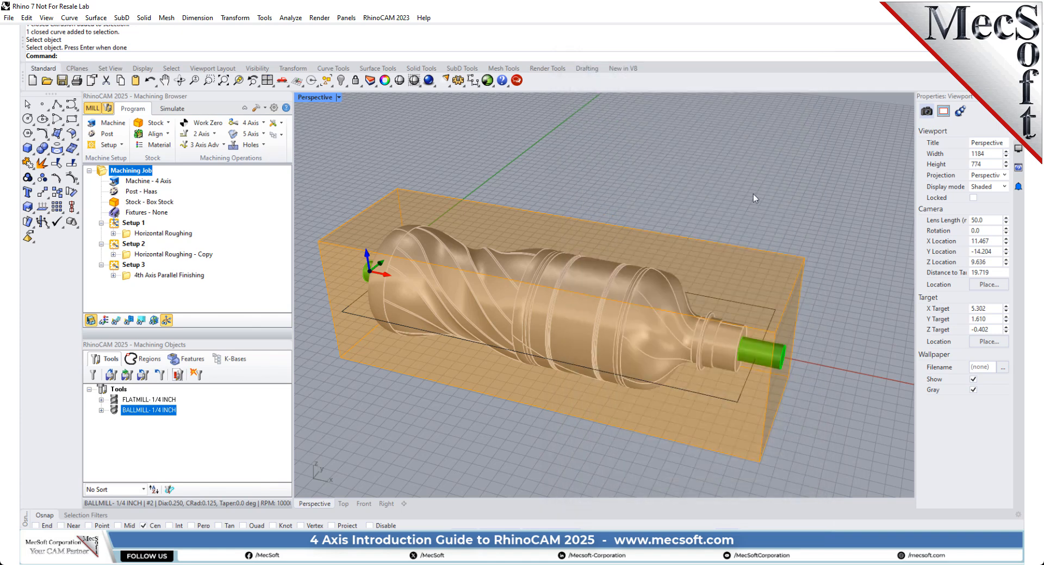
{"action": "scroll", "coordinate": [755, 177], "scroll_direction": "down", "scroll_amount": 2}
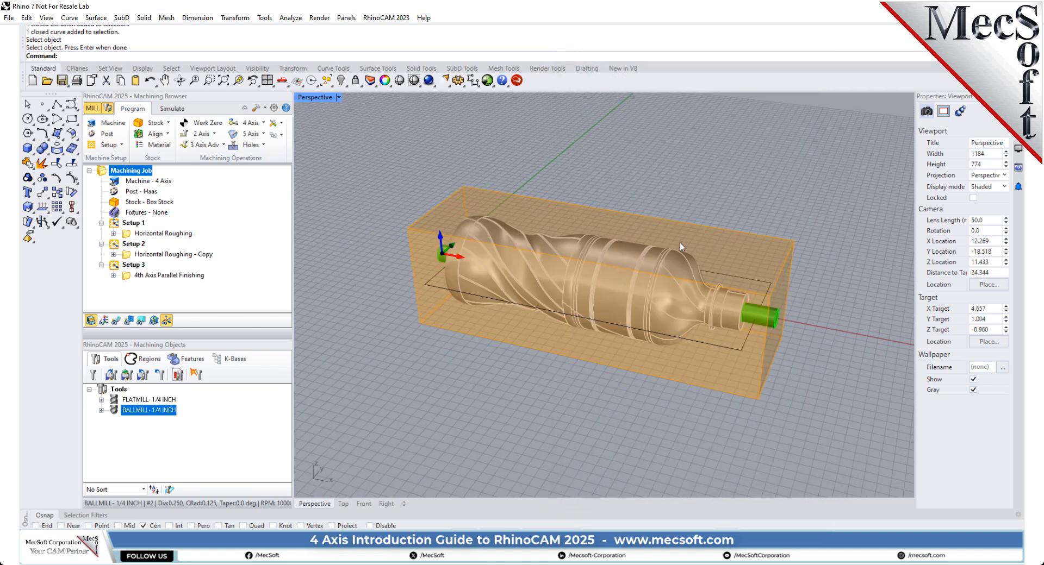
{"action": "scroll", "coordinate": [631, 243], "scroll_direction": "up", "scroll_amount": 2}
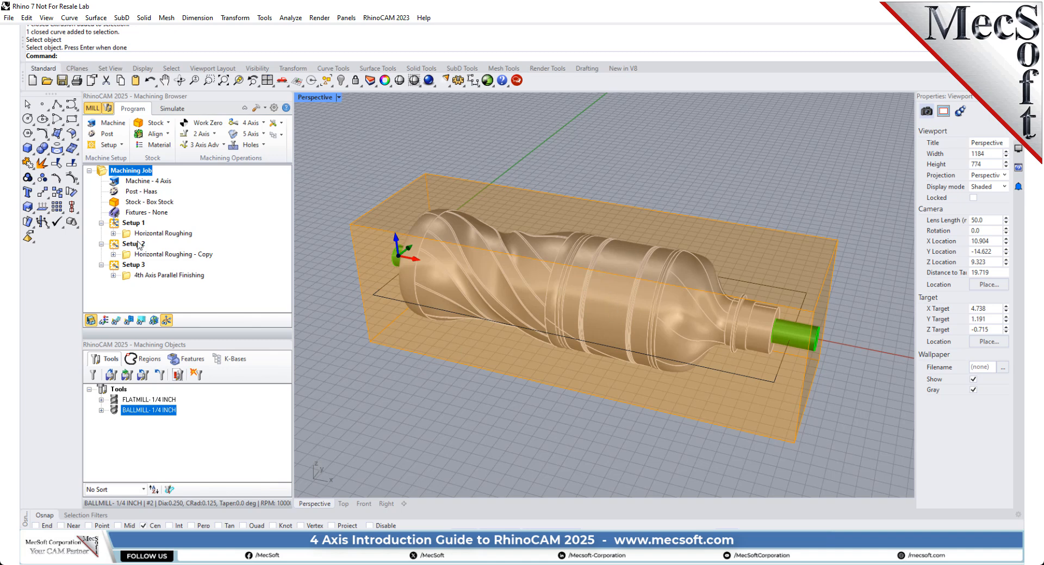
Step: Show the posting command for Setup 1 and for Setup 2 individually, dismissing it each time without posting
{"action": "left_click", "coordinate": [127, 225]}
{"action": "right_click", "coordinate": [127, 225]}
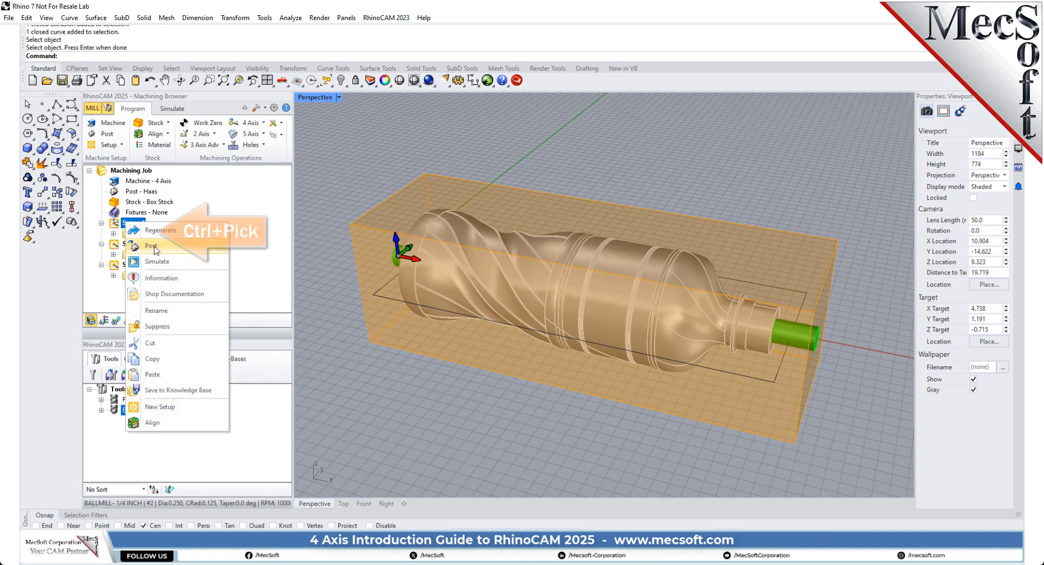
{"action": "key", "text": "Escape"}
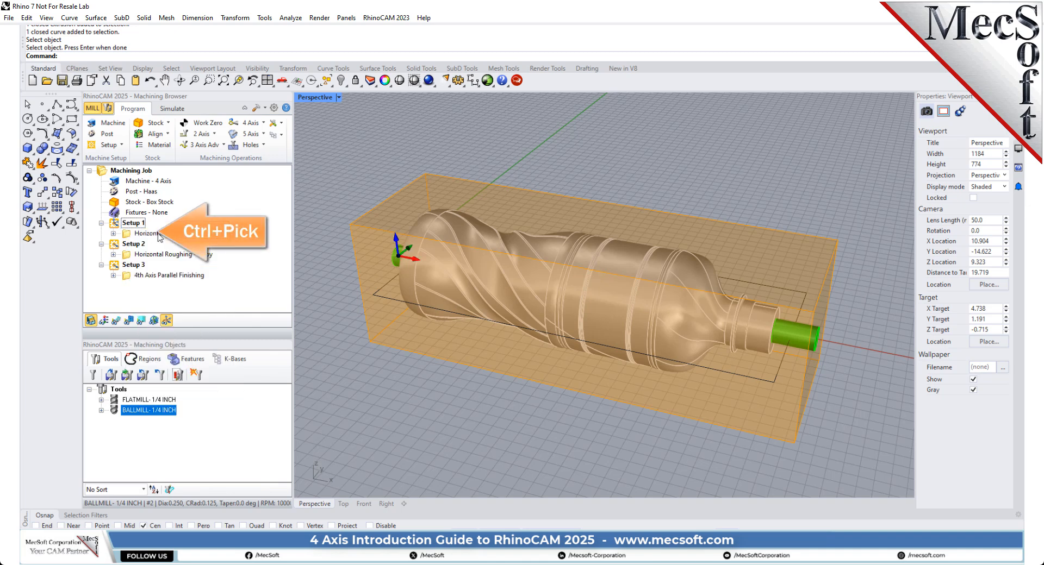
{"action": "left_click", "coordinate": [114, 247], "text": "ctrl"}
{"action": "right_click", "coordinate": [114, 246]}
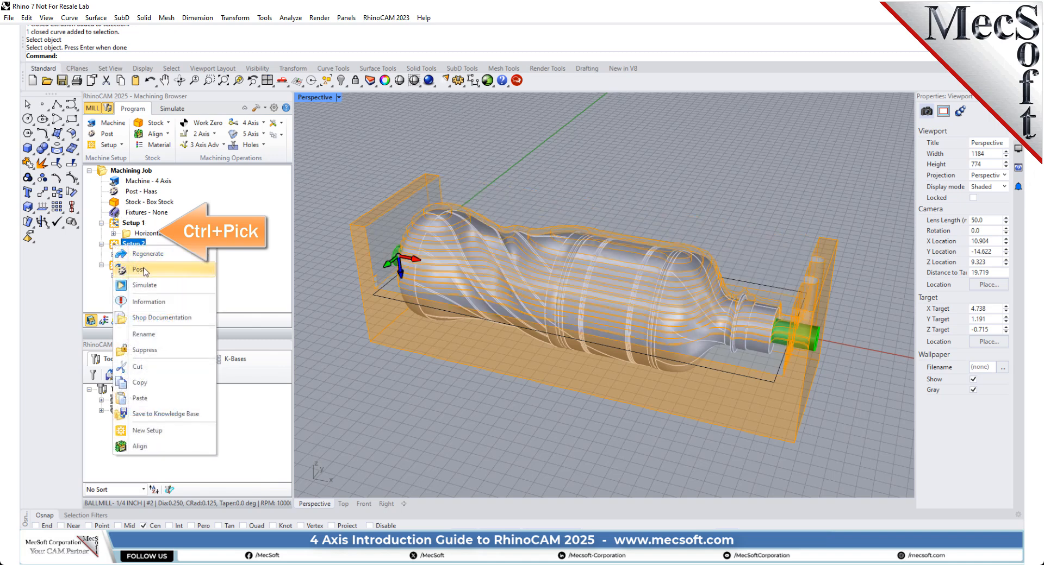
{"action": "left_click", "coordinate": [234, 239]}
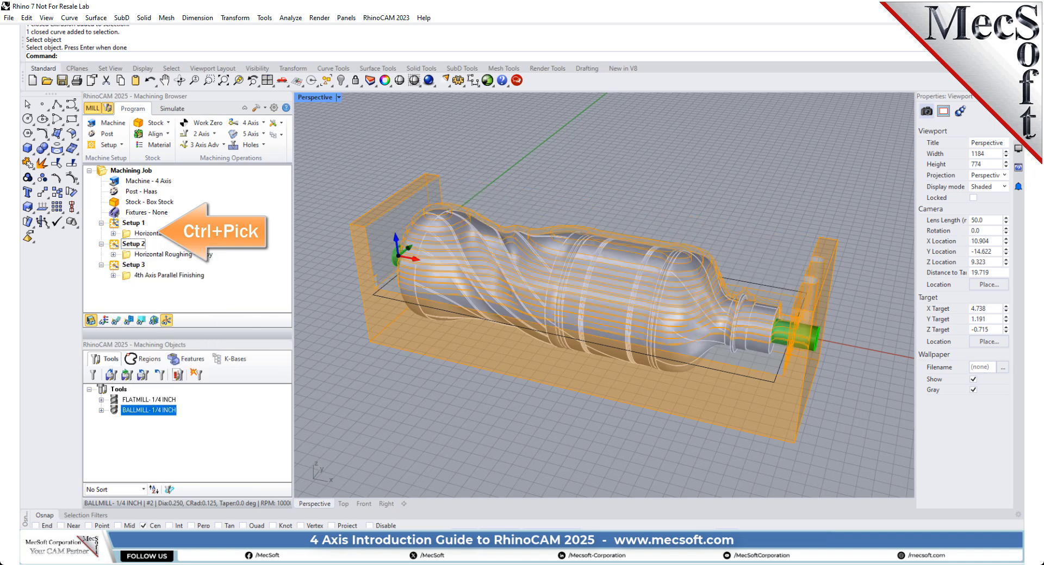
Step: Select Setup 1 and Setup 2 together with their Horizontal Roughing operations and show the posting command for the combined selection
{"action": "left_click", "coordinate": [115, 223]}
{"action": "left_click", "coordinate": [125, 233], "text": "ctrl"}
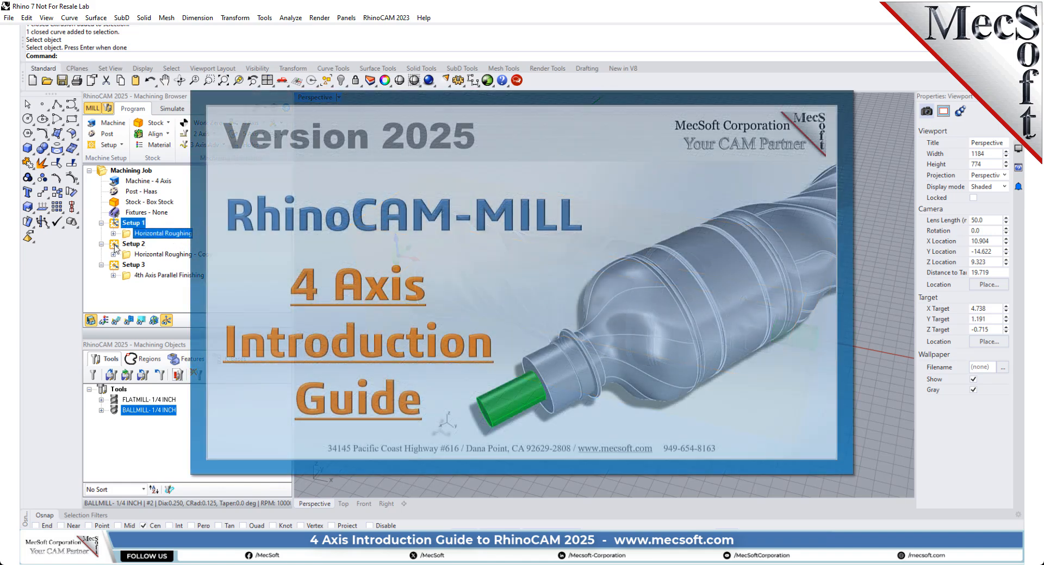
{"action": "left_click", "coordinate": [115, 246], "text": "ctrl"}
{"action": "left_click", "coordinate": [129, 254], "text": "ctrl"}
{"action": "right_click", "coordinate": [129, 254]}
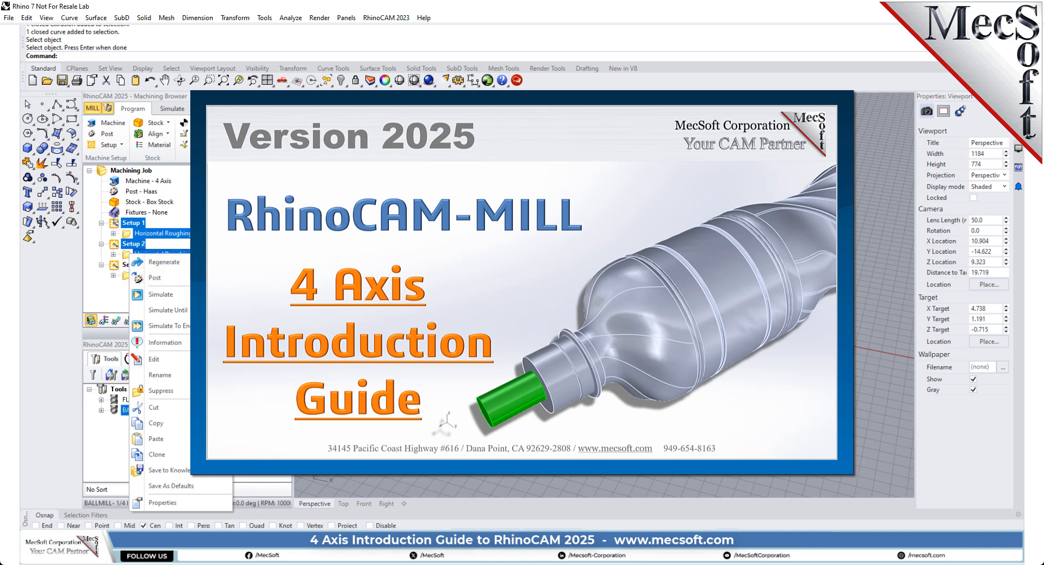
{"action": "left_click", "coordinate": [155, 277]}
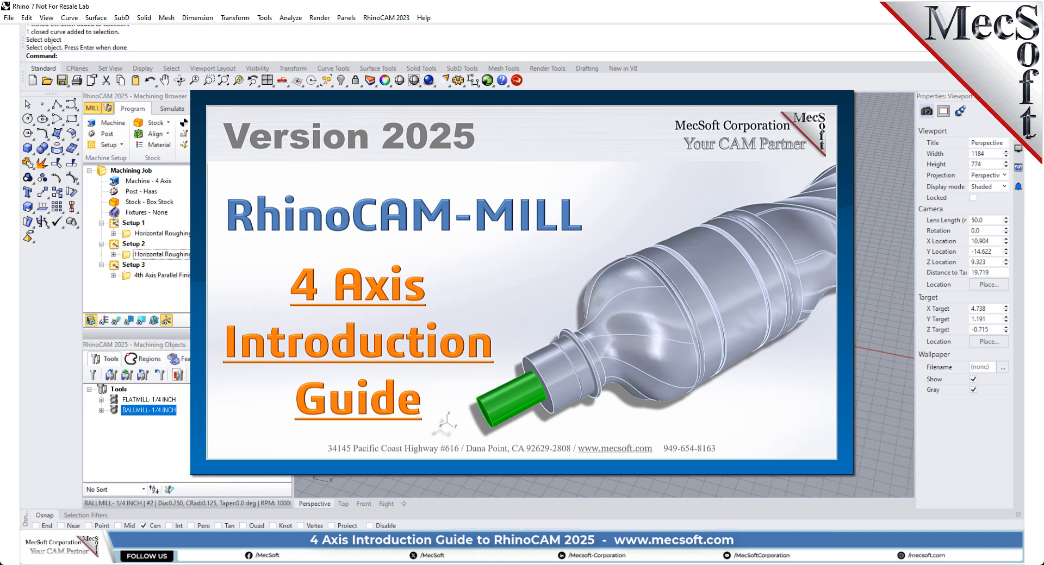